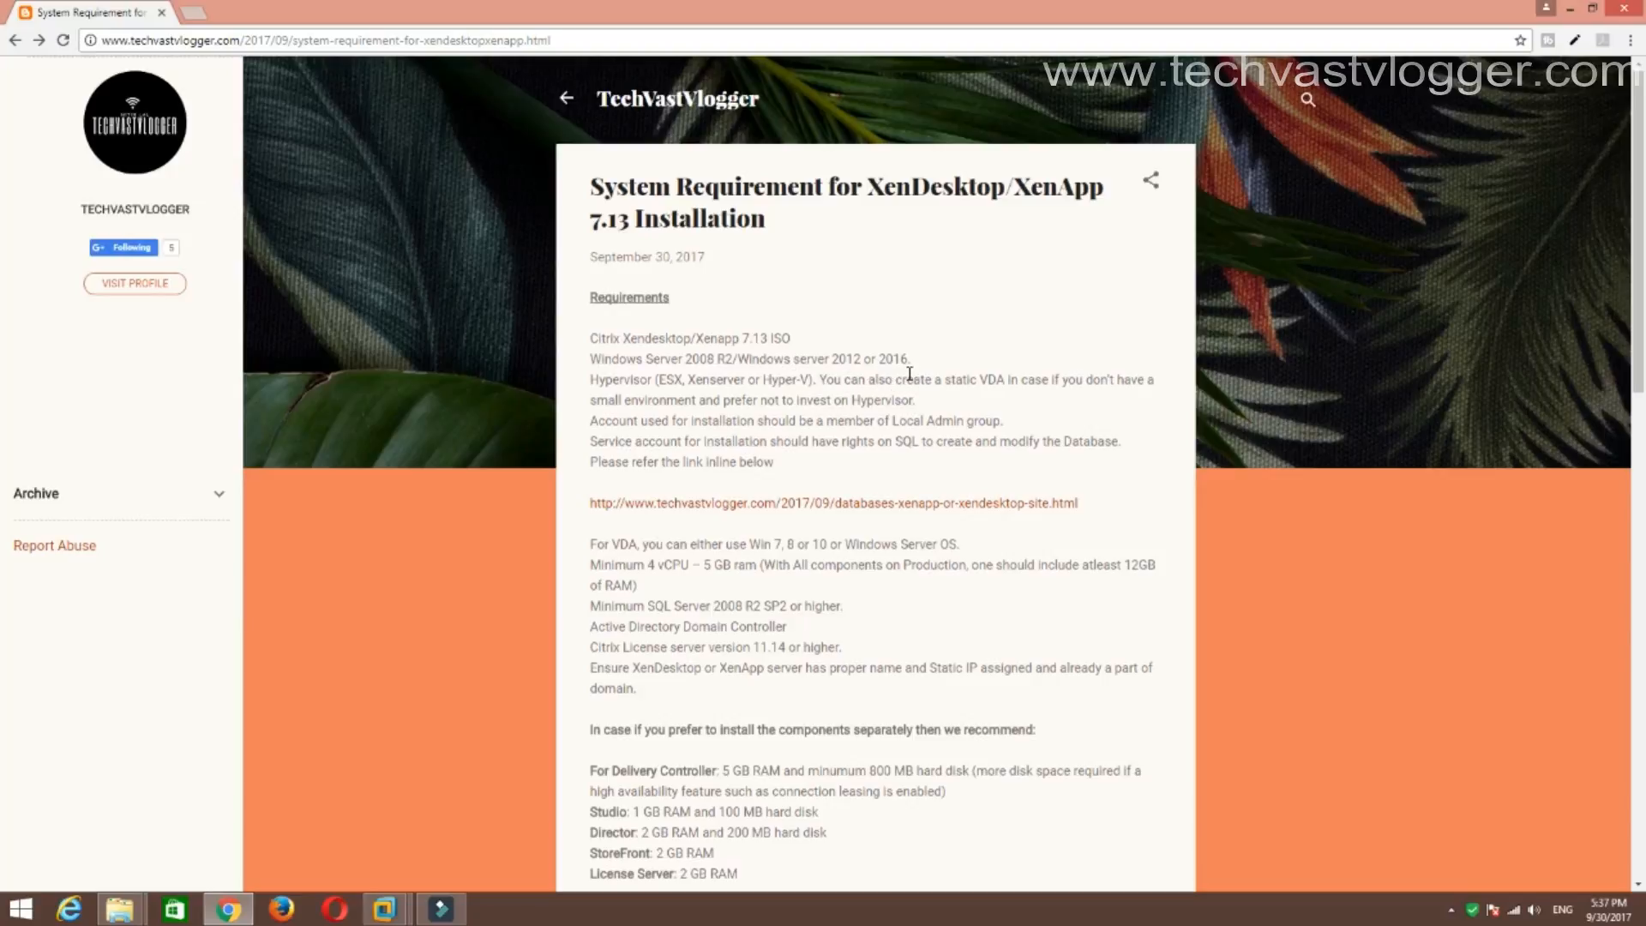
Highlight the supported Windows Server versions and XenServer among the listed hypervisors.
drag(911, 358, 863, 358)
click(843, 359)
click(988, 347)
drag(690, 380, 746, 381)
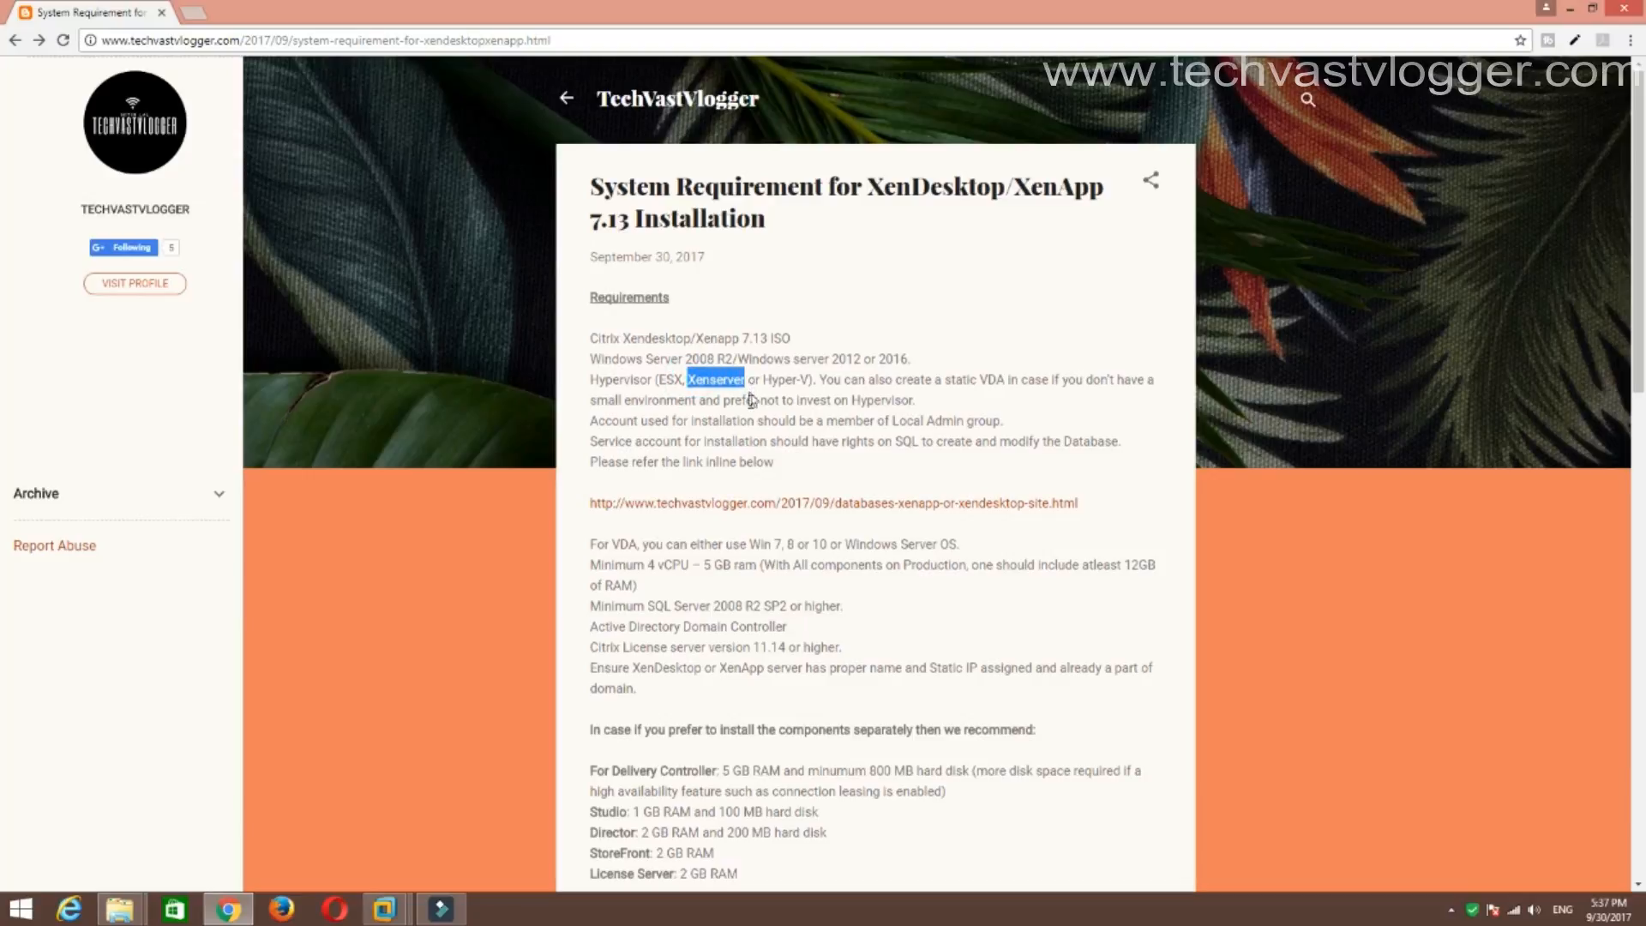
click(749, 402)
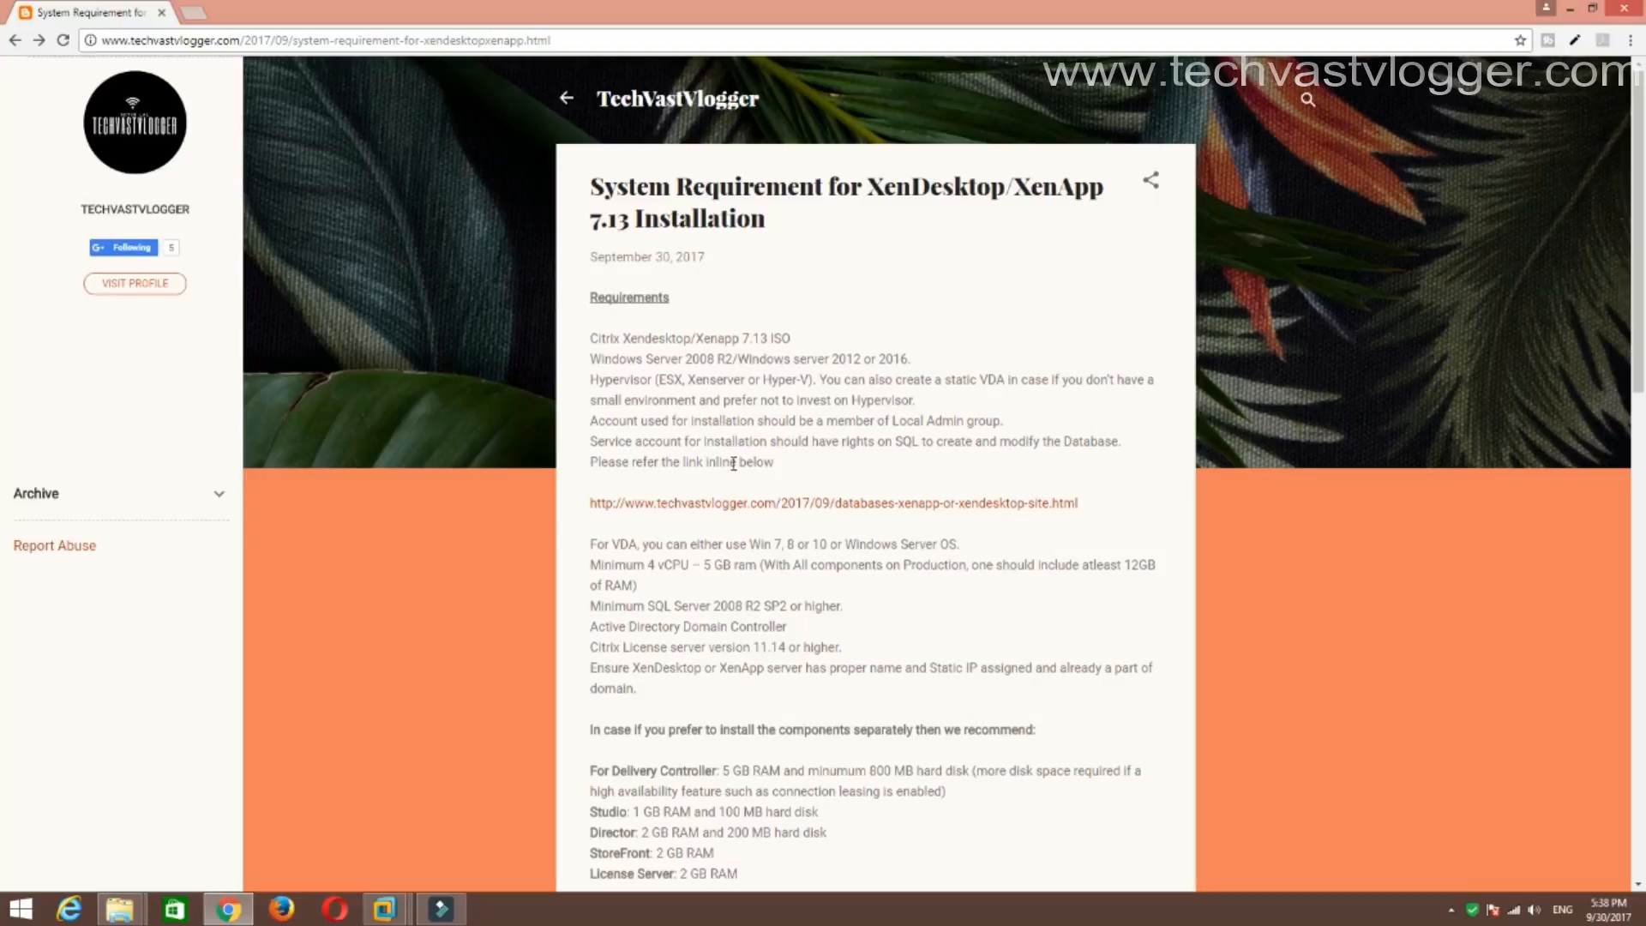
Highlight the Local Admin group requirement and the VDA operating system line.
drag(1031, 422, 871, 421)
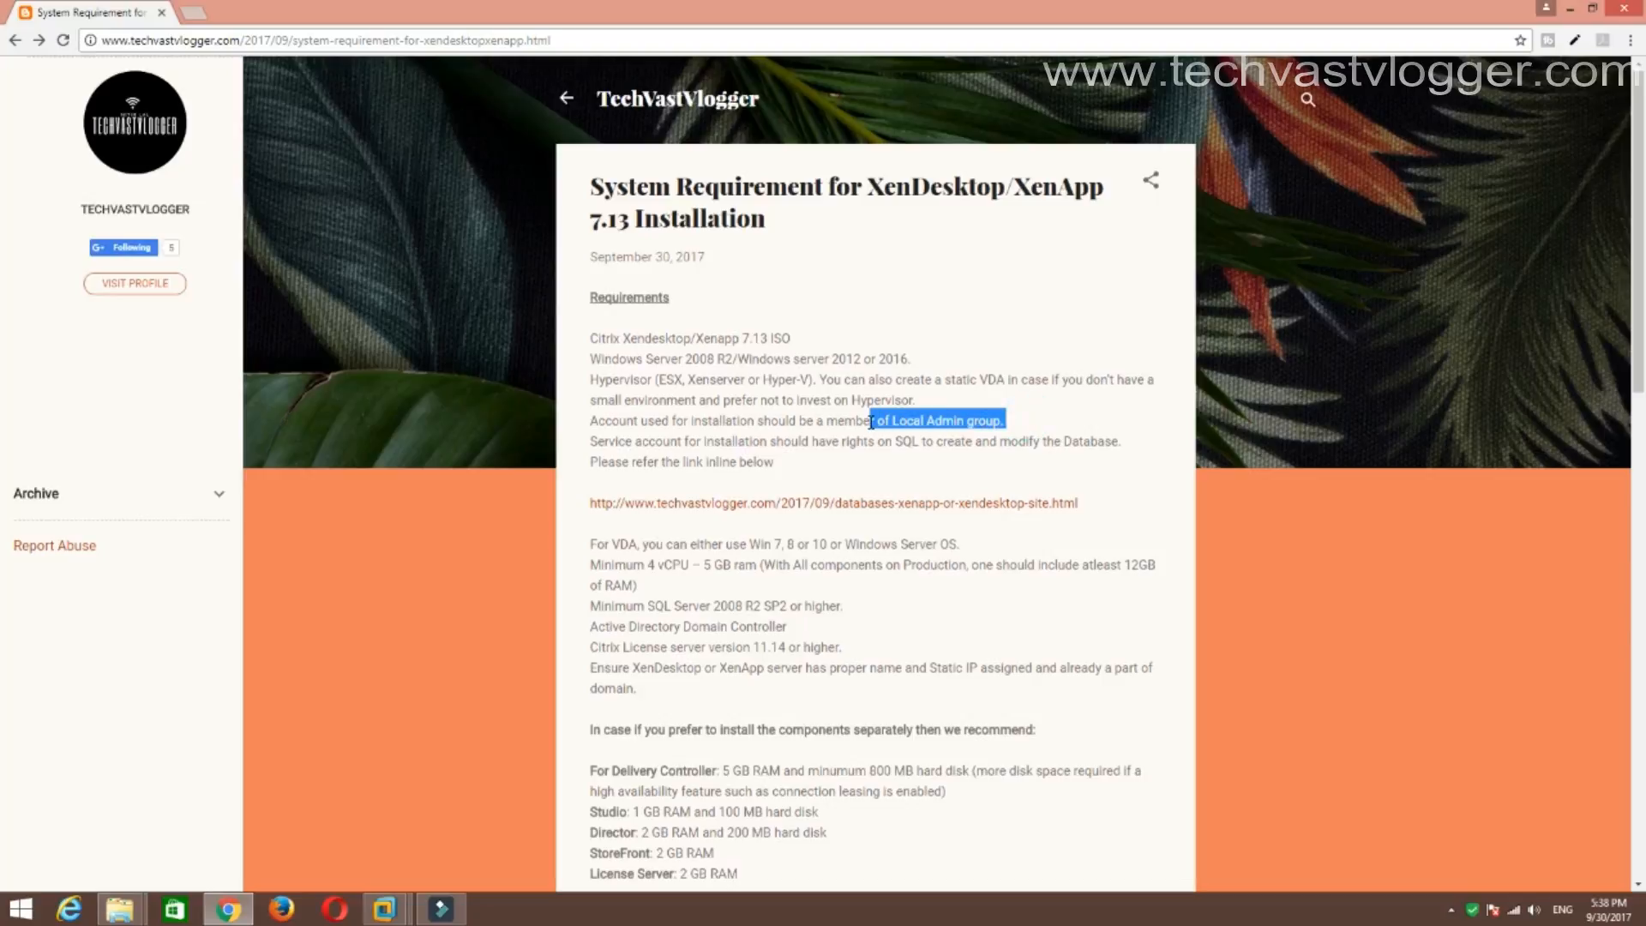
click(1025, 427)
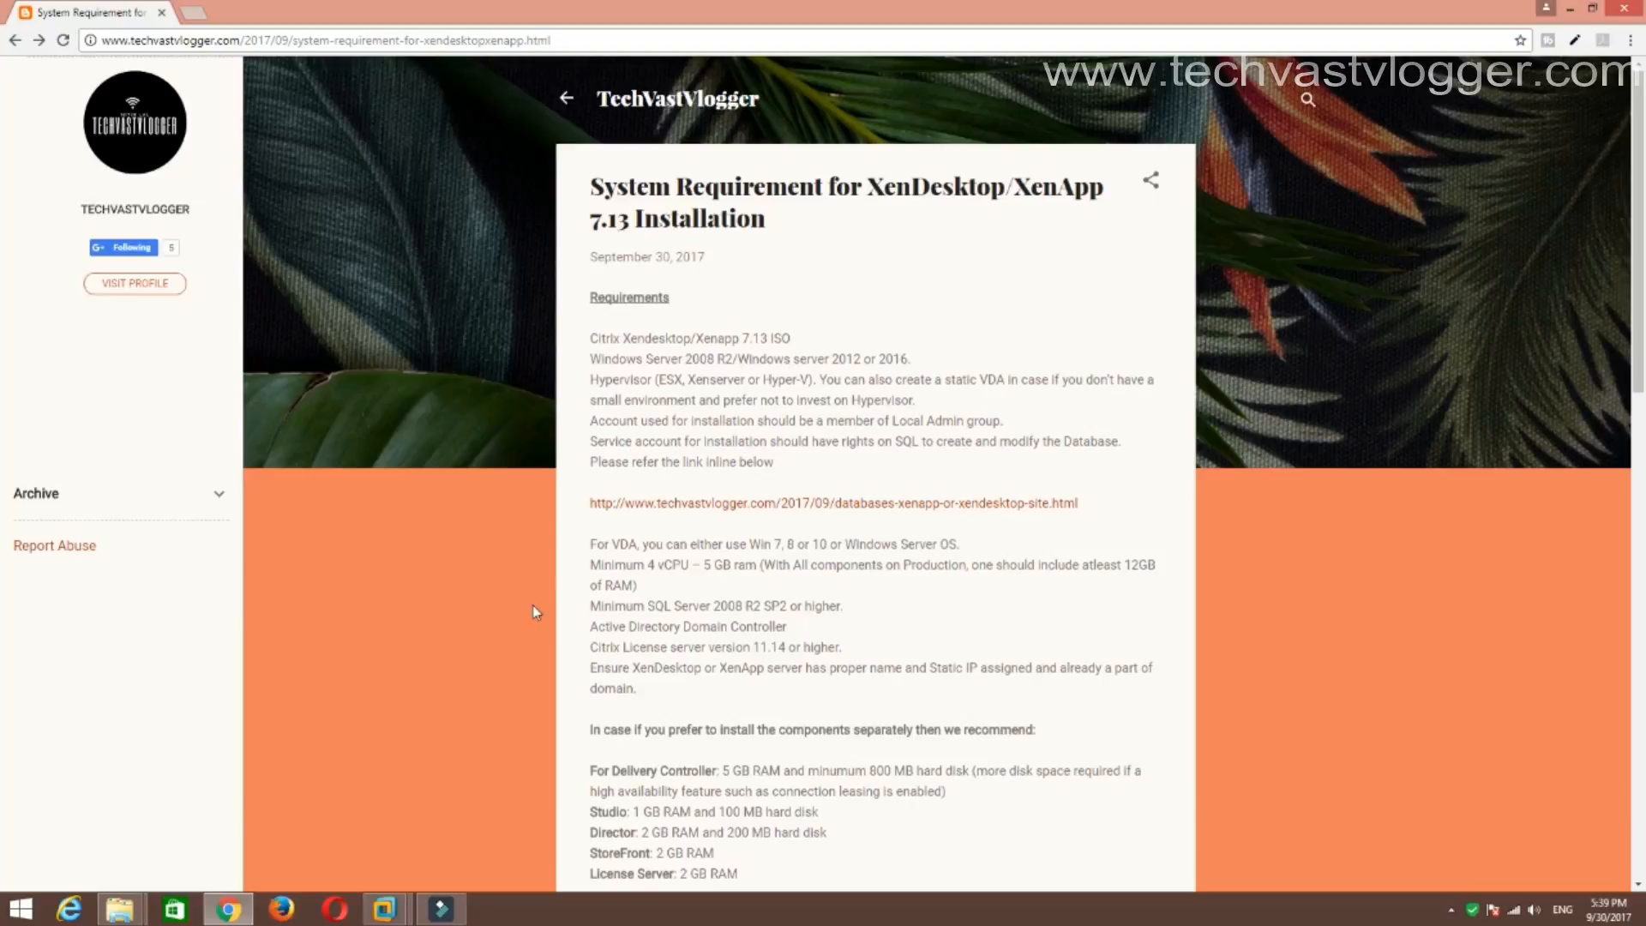
drag(590, 547, 765, 547)
click(866, 571)
Highlight the minimum vCPU and RAM, production RAM recommendation, and minimum SQL Server version.
drag(592, 568, 647, 583)
click(720, 589)
drag(1129, 565, 1140, 568)
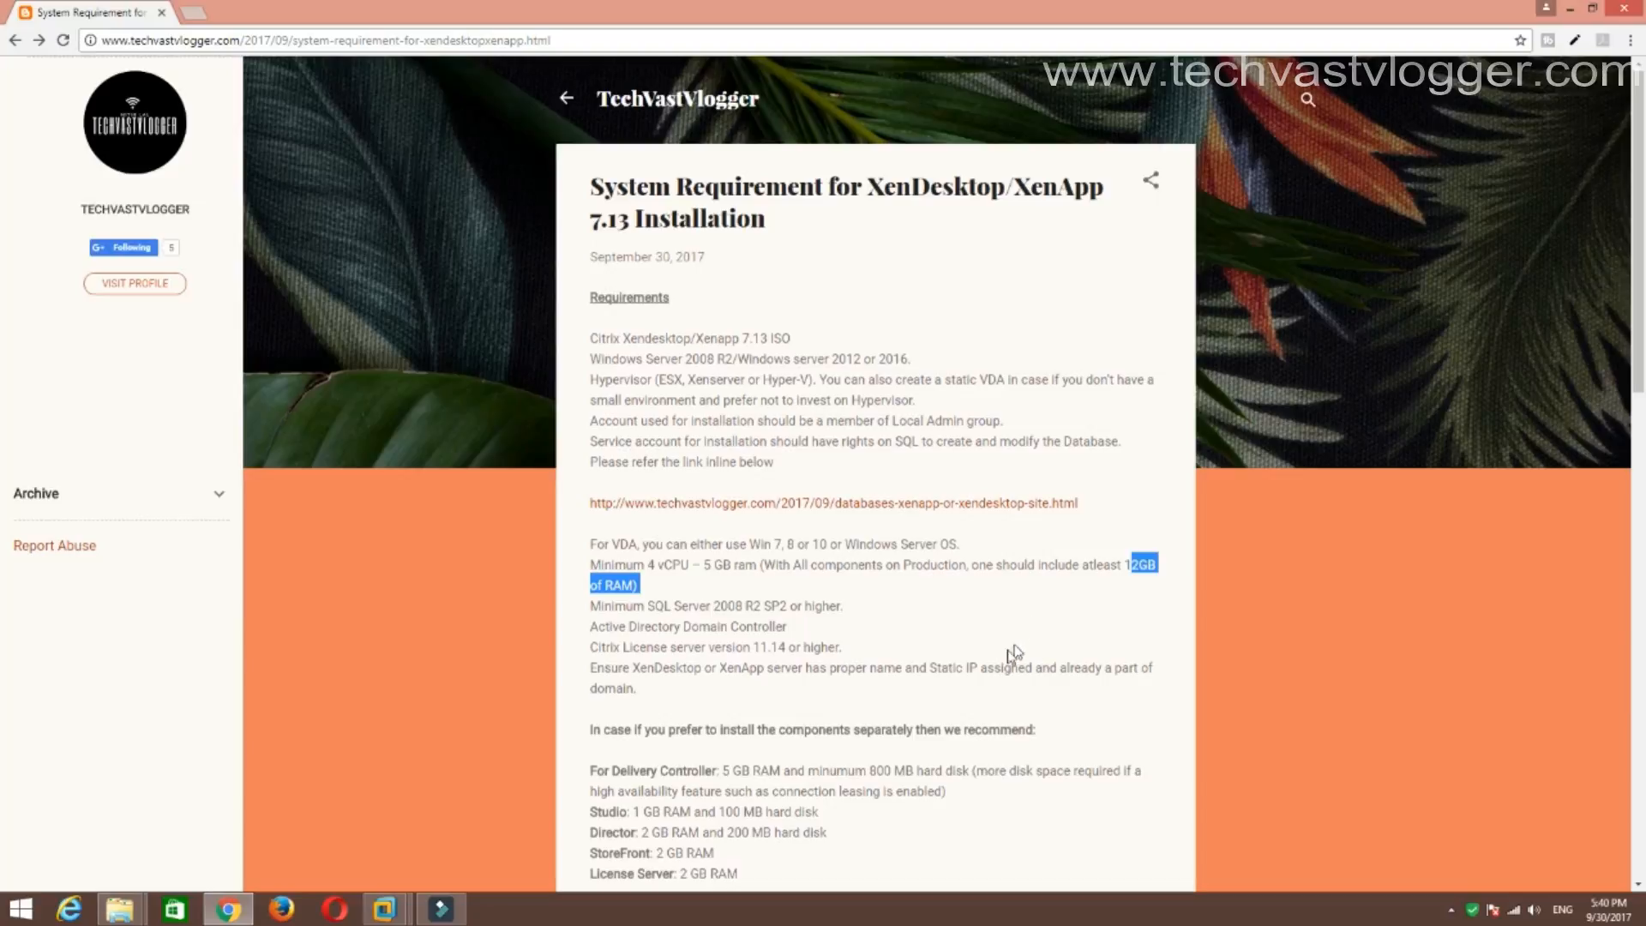
drag(589, 605, 763, 606)
click(902, 612)
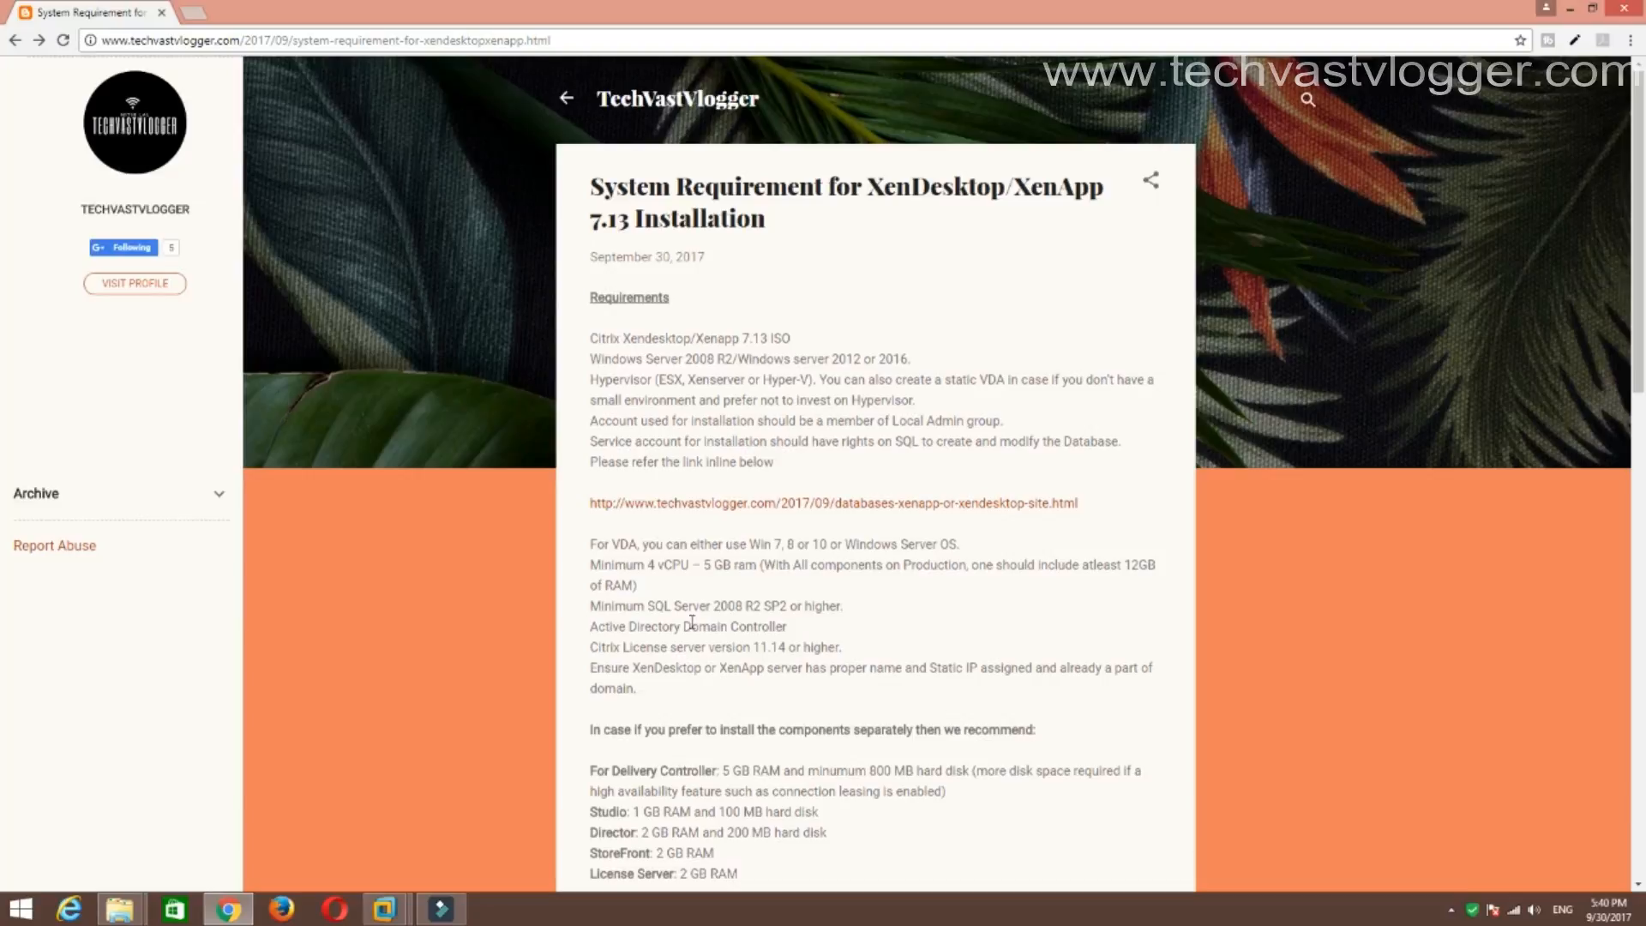
Highlight license server version 11.14 or higher and the server name and static IP paragraph.
scroll(693, 670, down, 1)
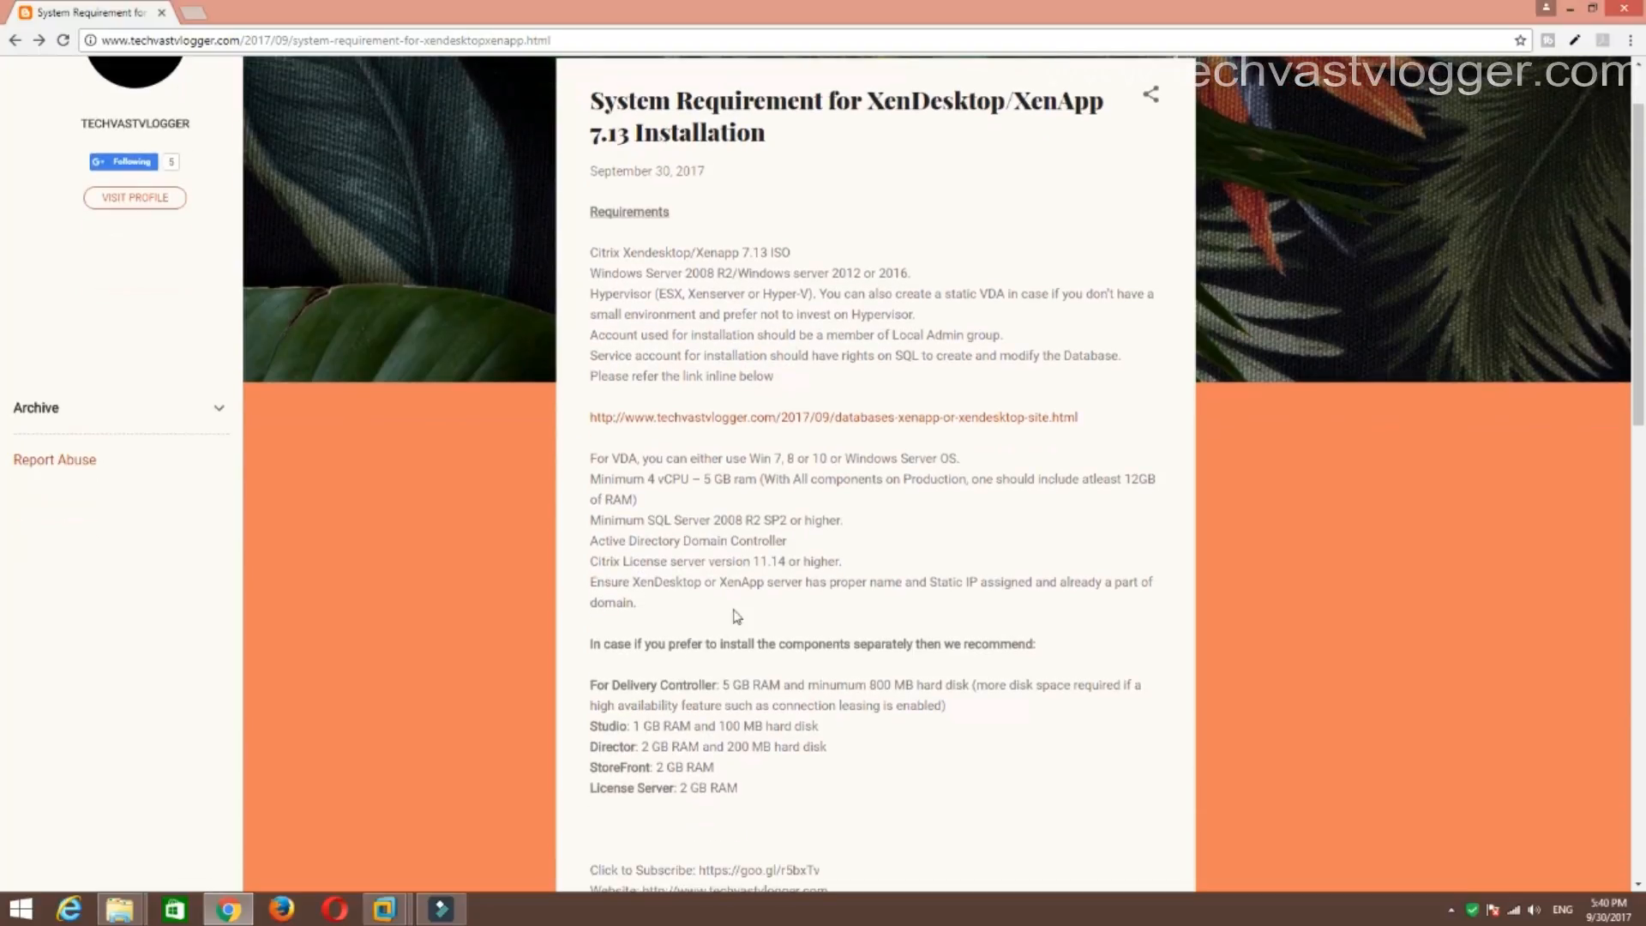
double_click(758, 561)
click(843, 563)
double_click(843, 563)
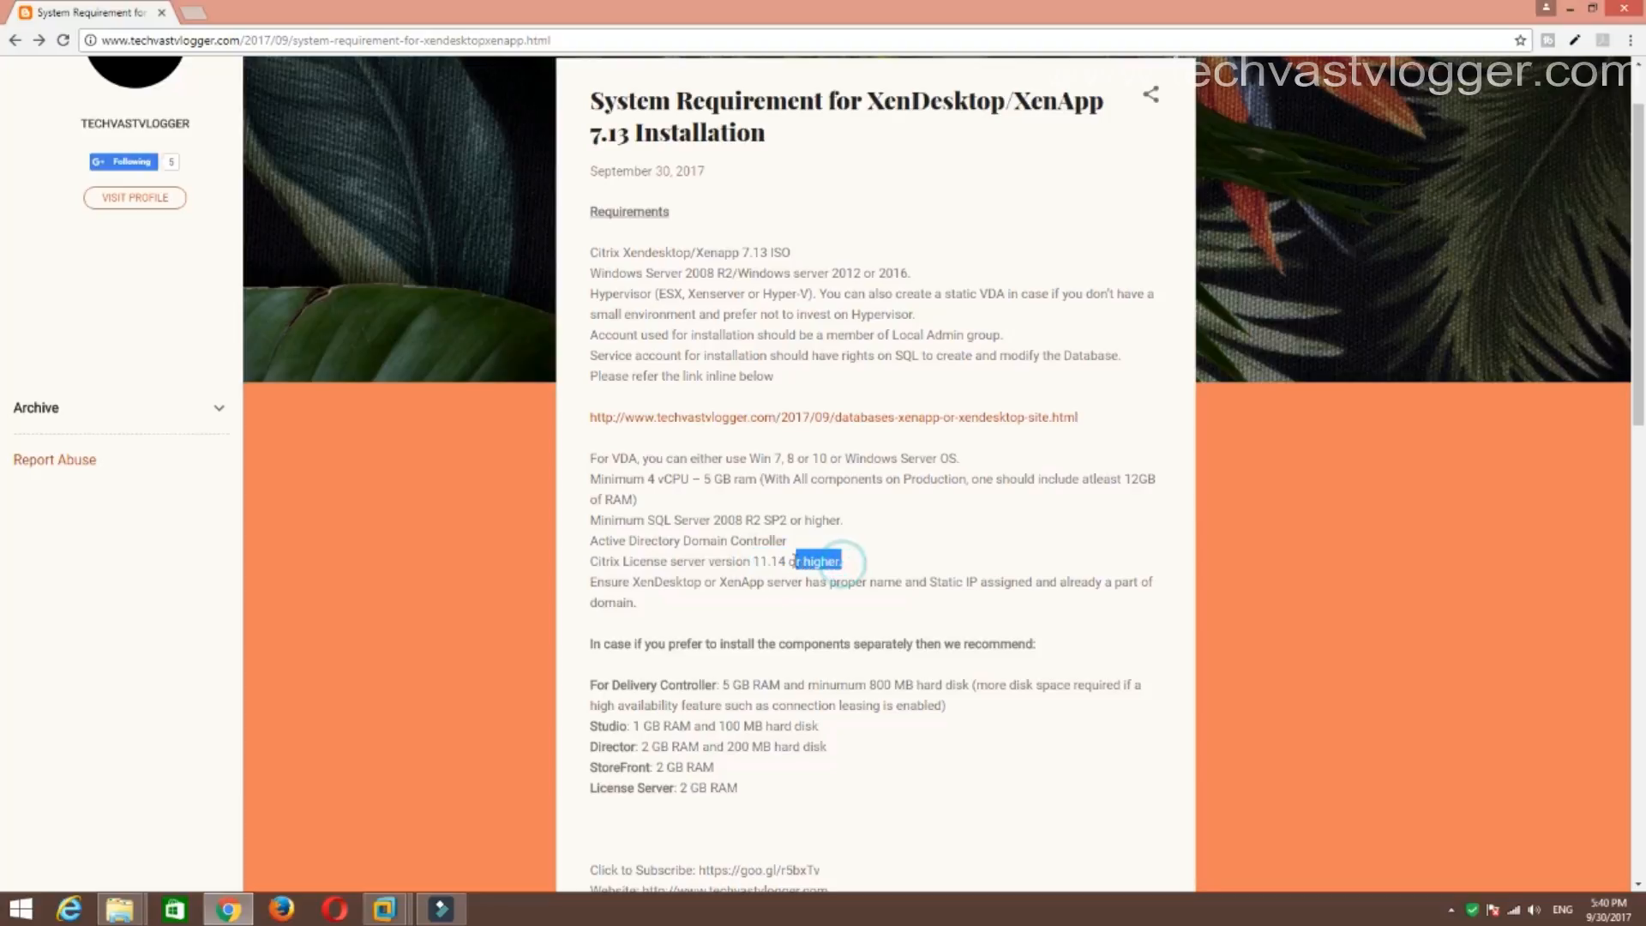
triple_click(663, 602)
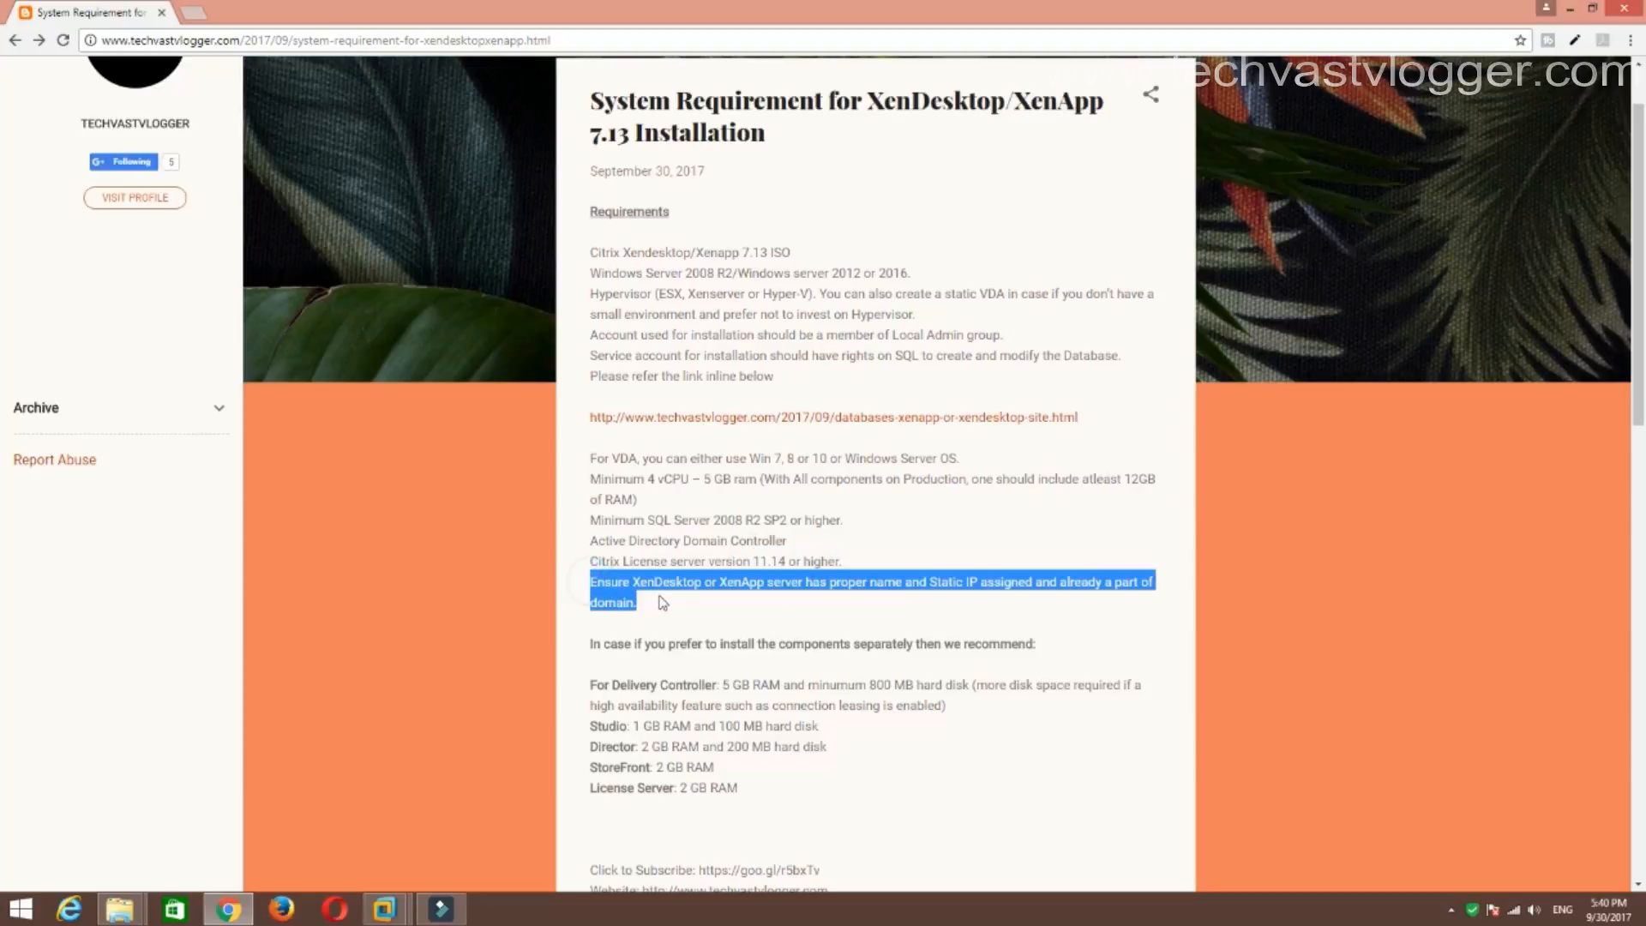
click(772, 621)
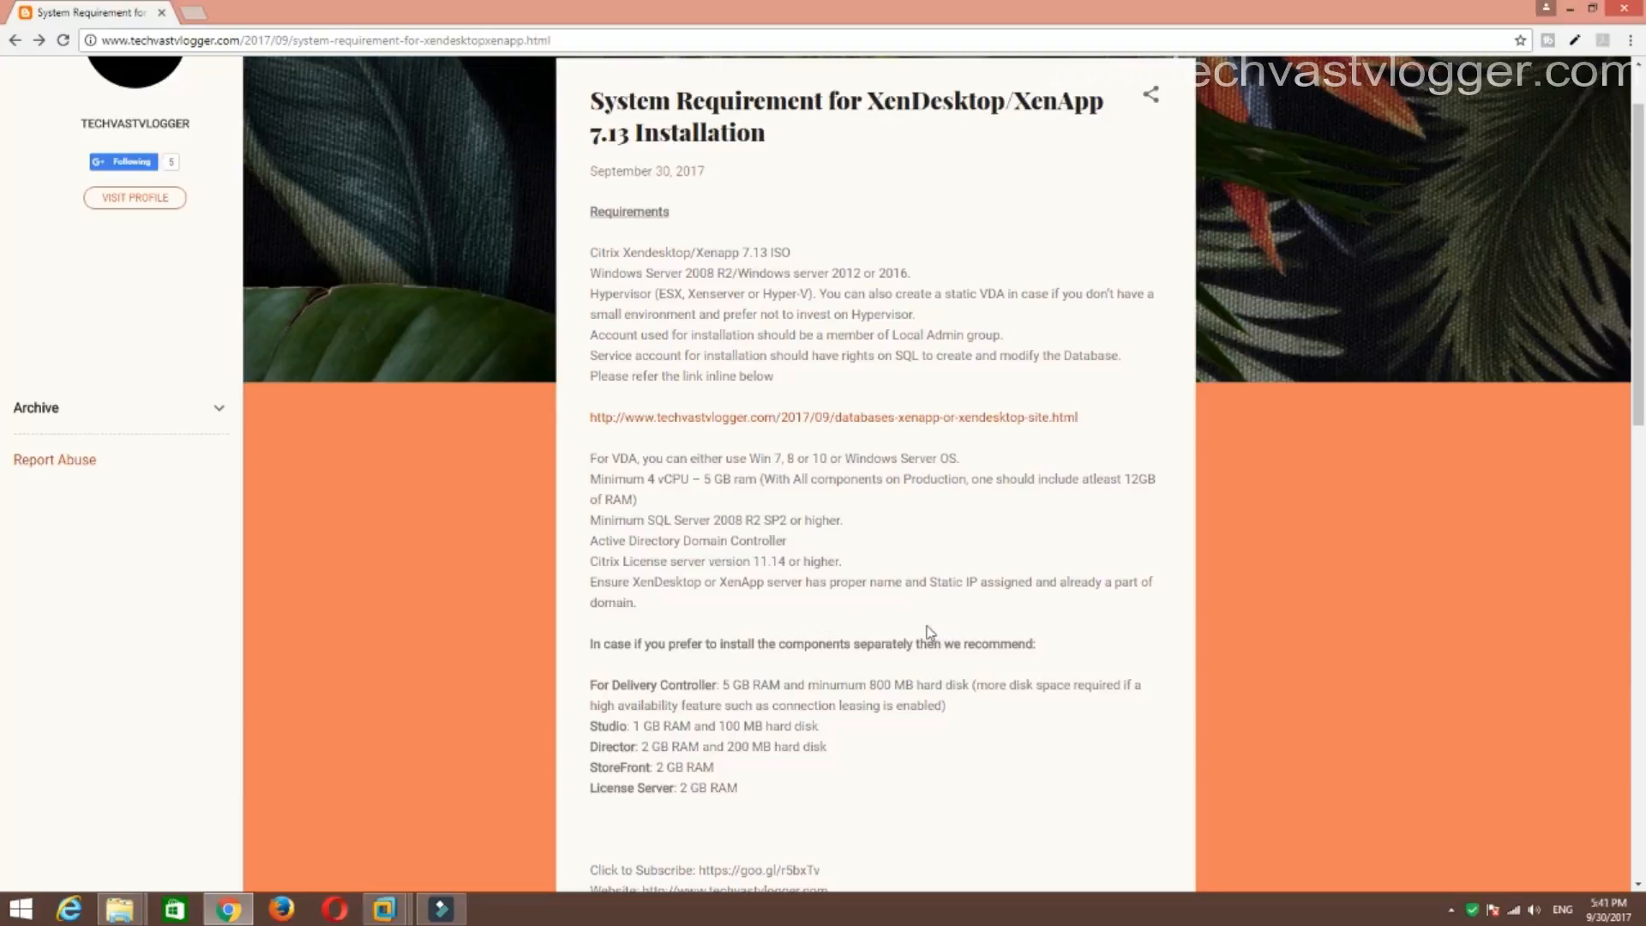
Review the separate-component sizing, highlighting the minimum 4 vCPU and 12GB RAM recommendations.
scroll(908, 643, down, 2)
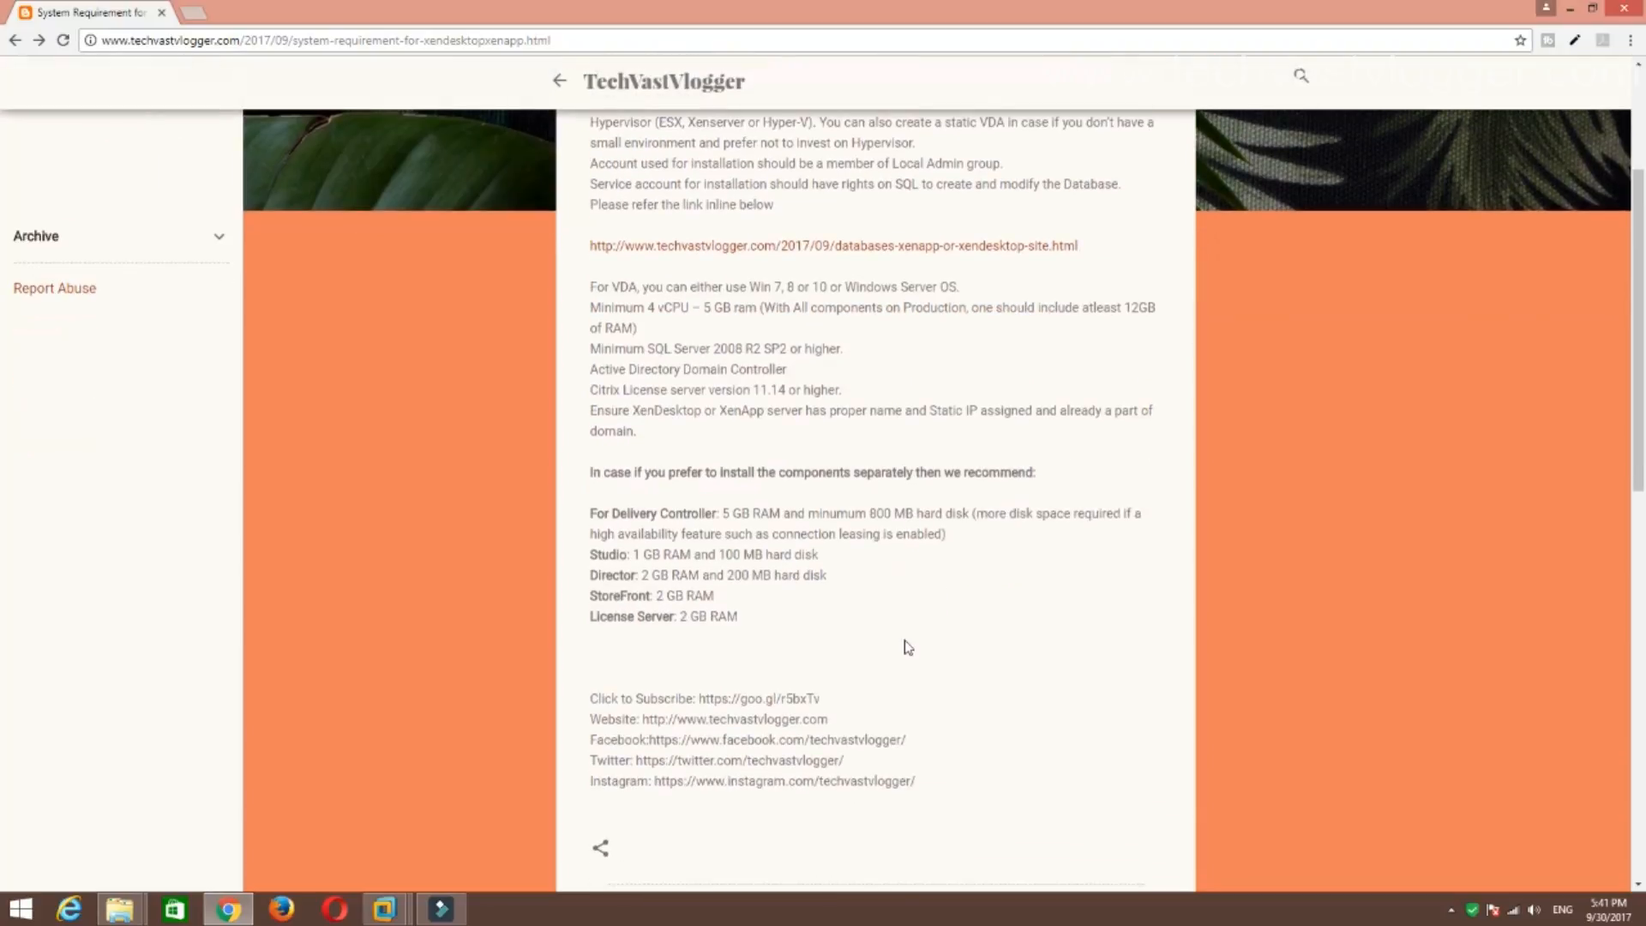
drag(590, 472, 777, 619)
click(841, 606)
drag(591, 309, 639, 327)
click(703, 330)
drag(585, 307, 690, 309)
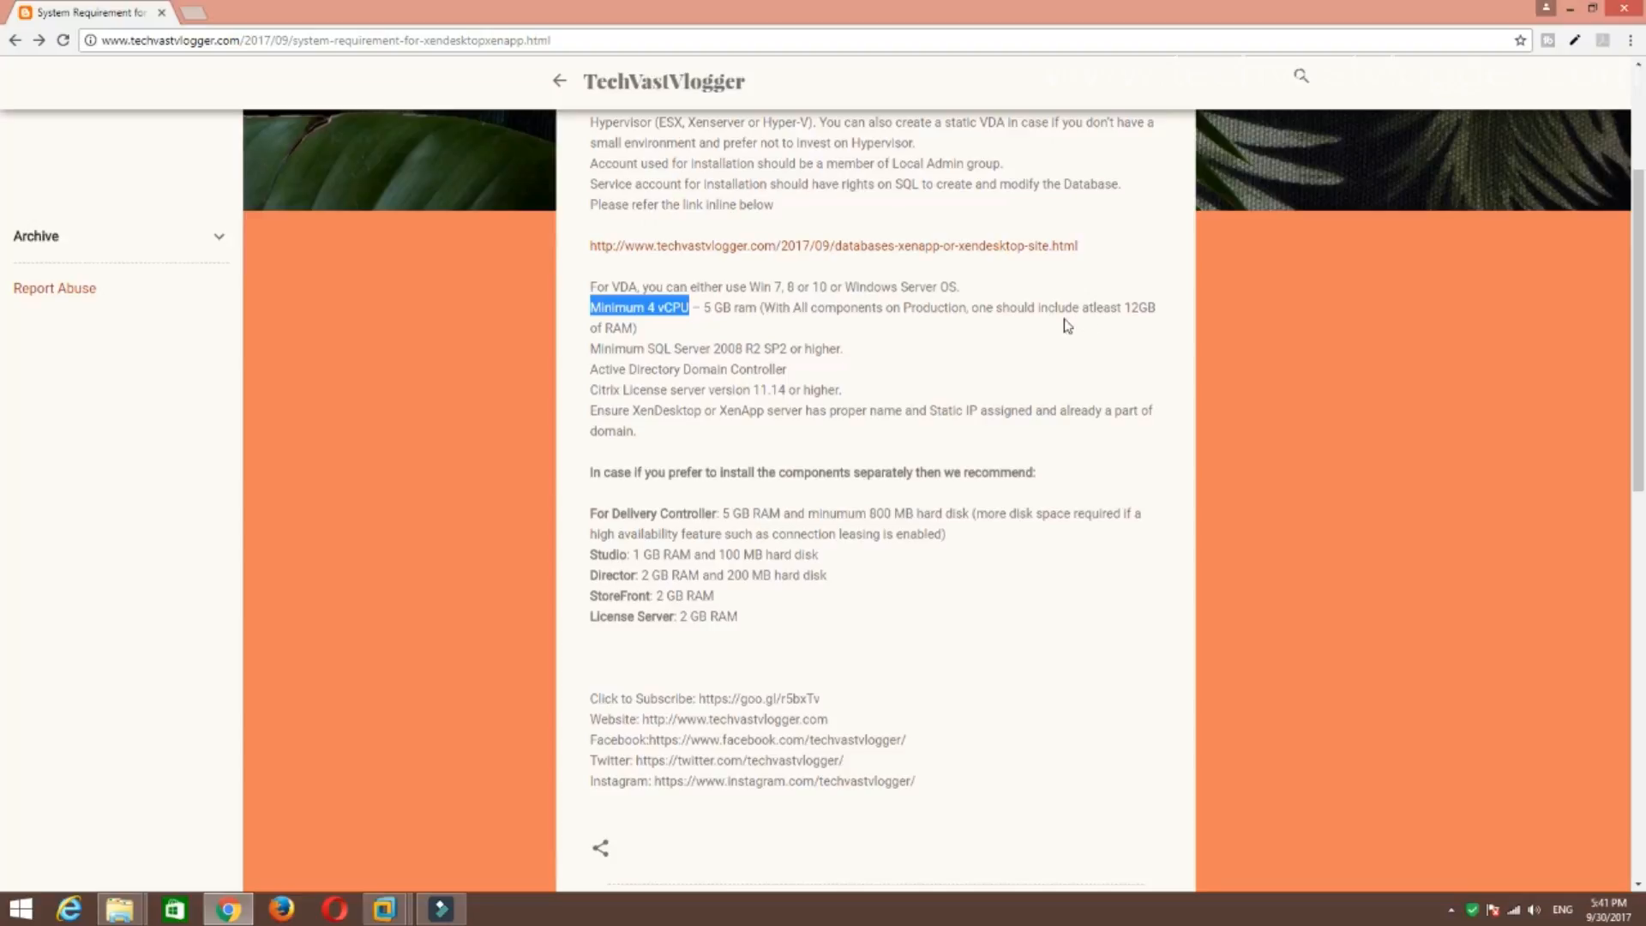
drag(1123, 307, 1126, 330)
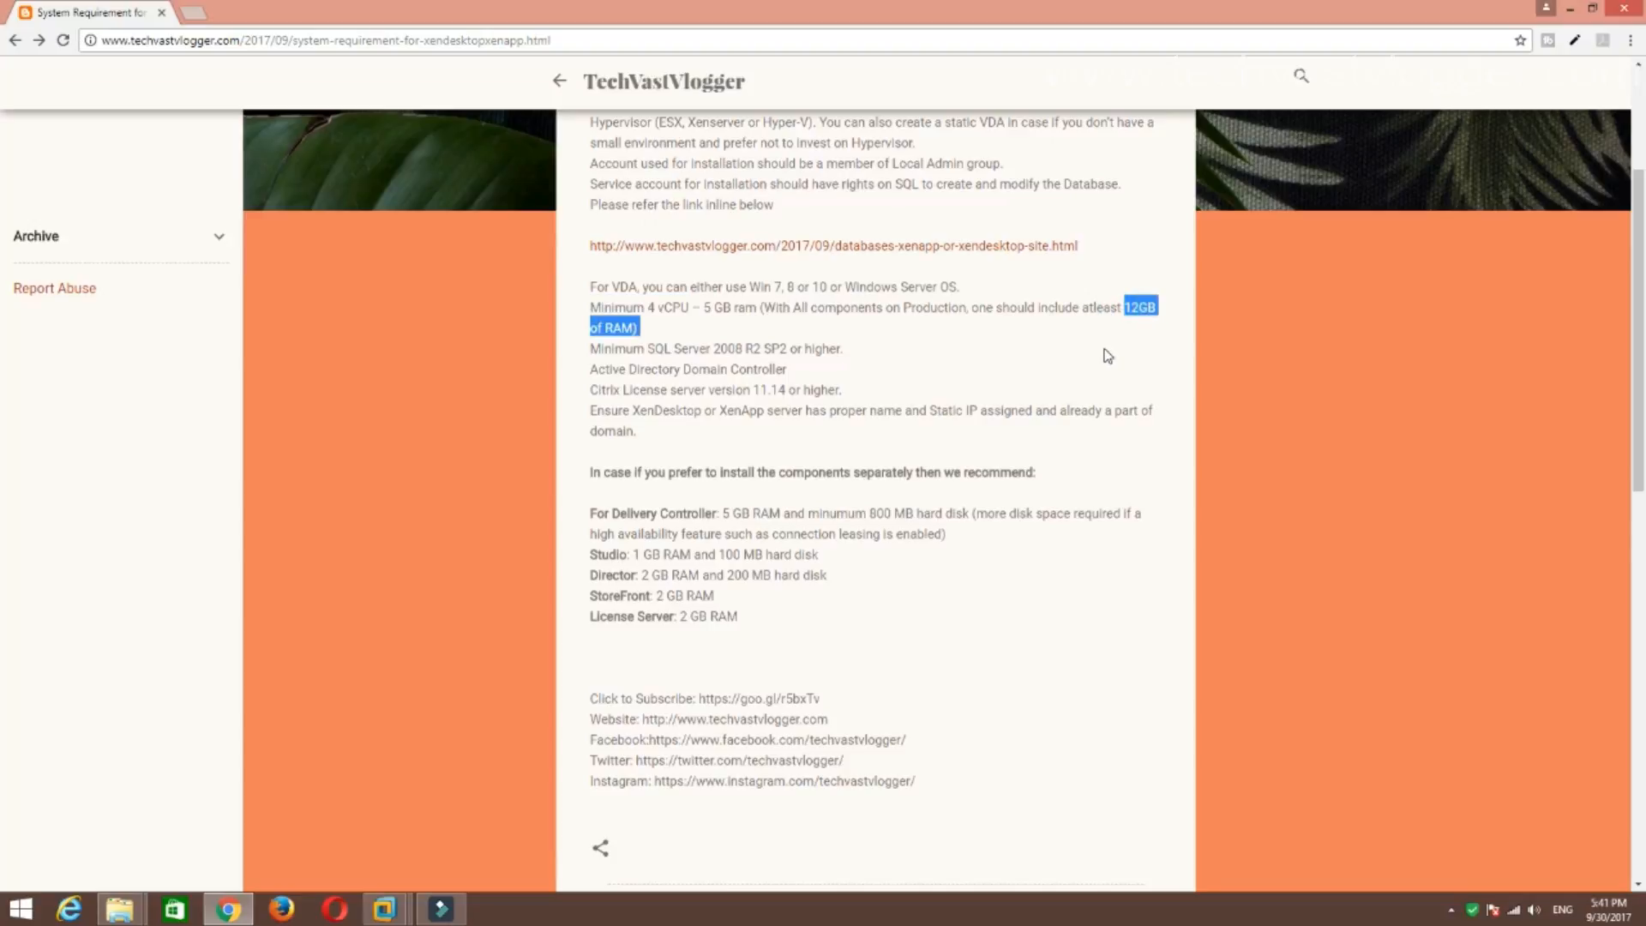
click(1104, 350)
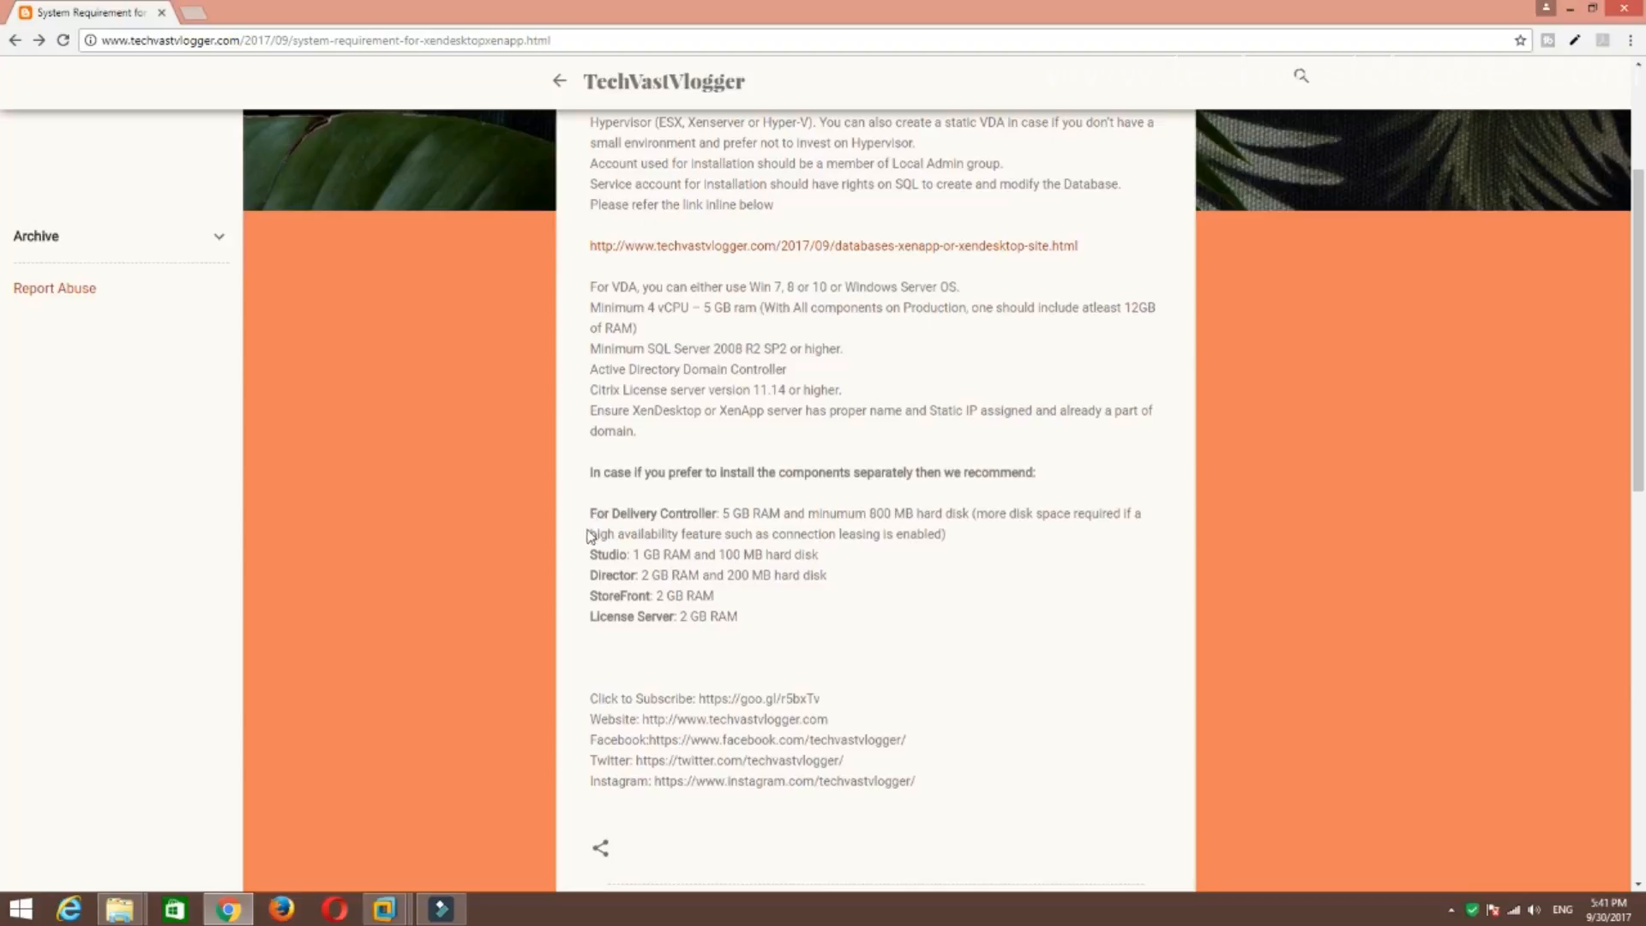
Highlight the Delivery Controller requirement and its 800 MB disk space.
drag(590, 514, 756, 514)
click(928, 597)
drag(867, 513, 932, 514)
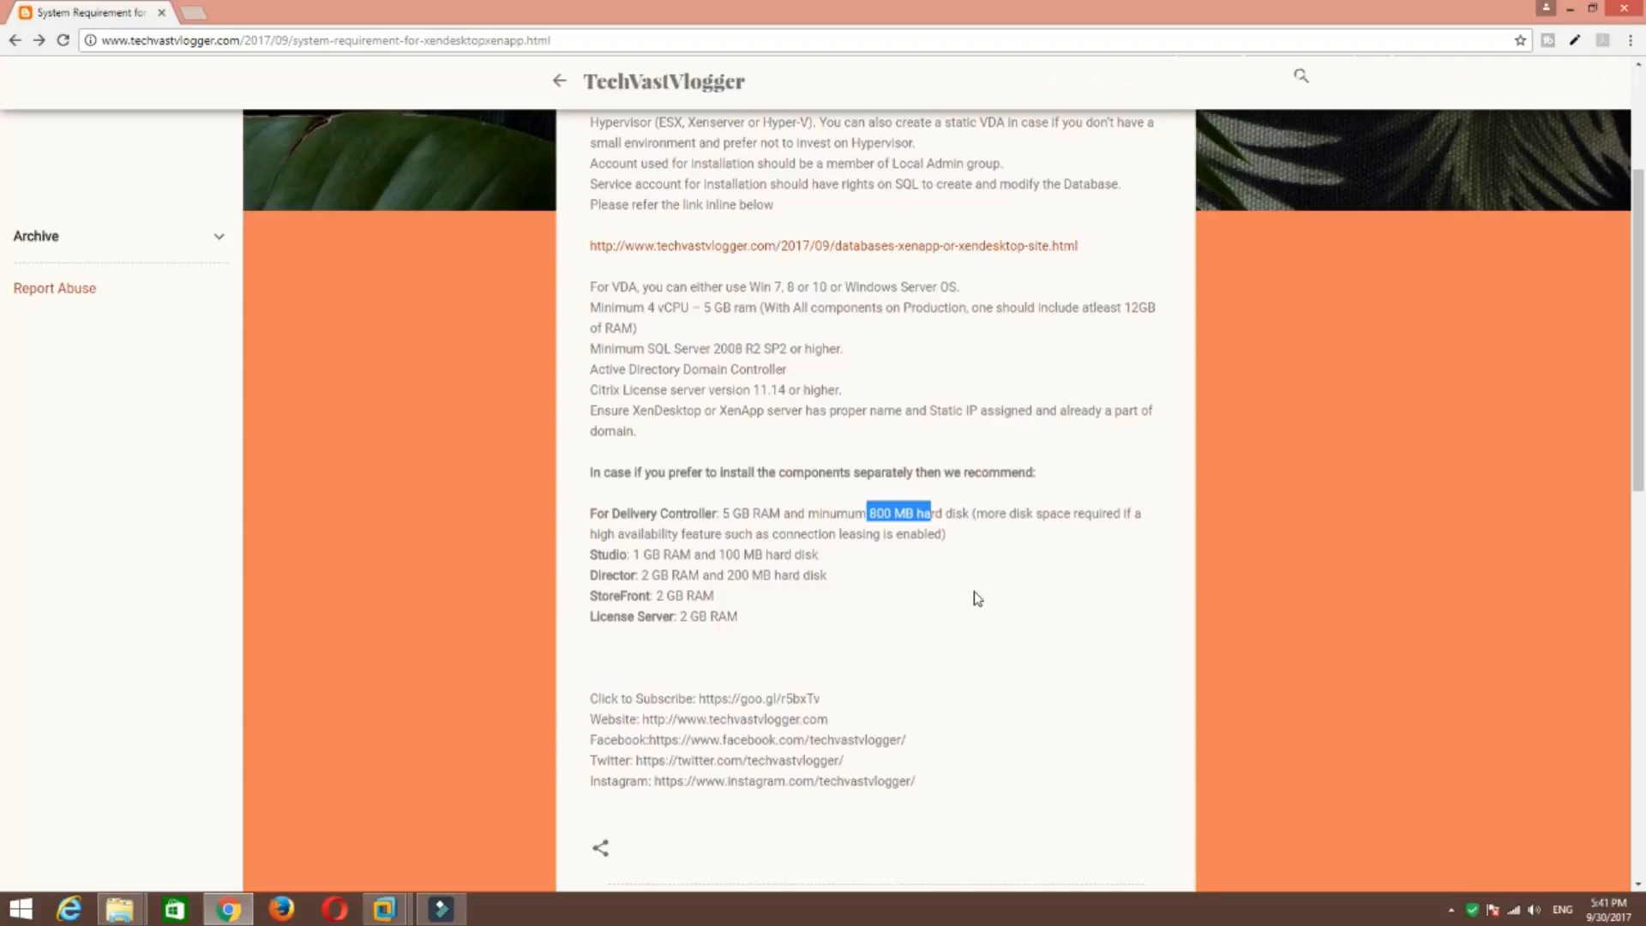
click(874, 518)
Highlight the Studio, Director and StoreFront RAM requirements, then select the article's web address.
double_click(592, 553)
click(648, 555)
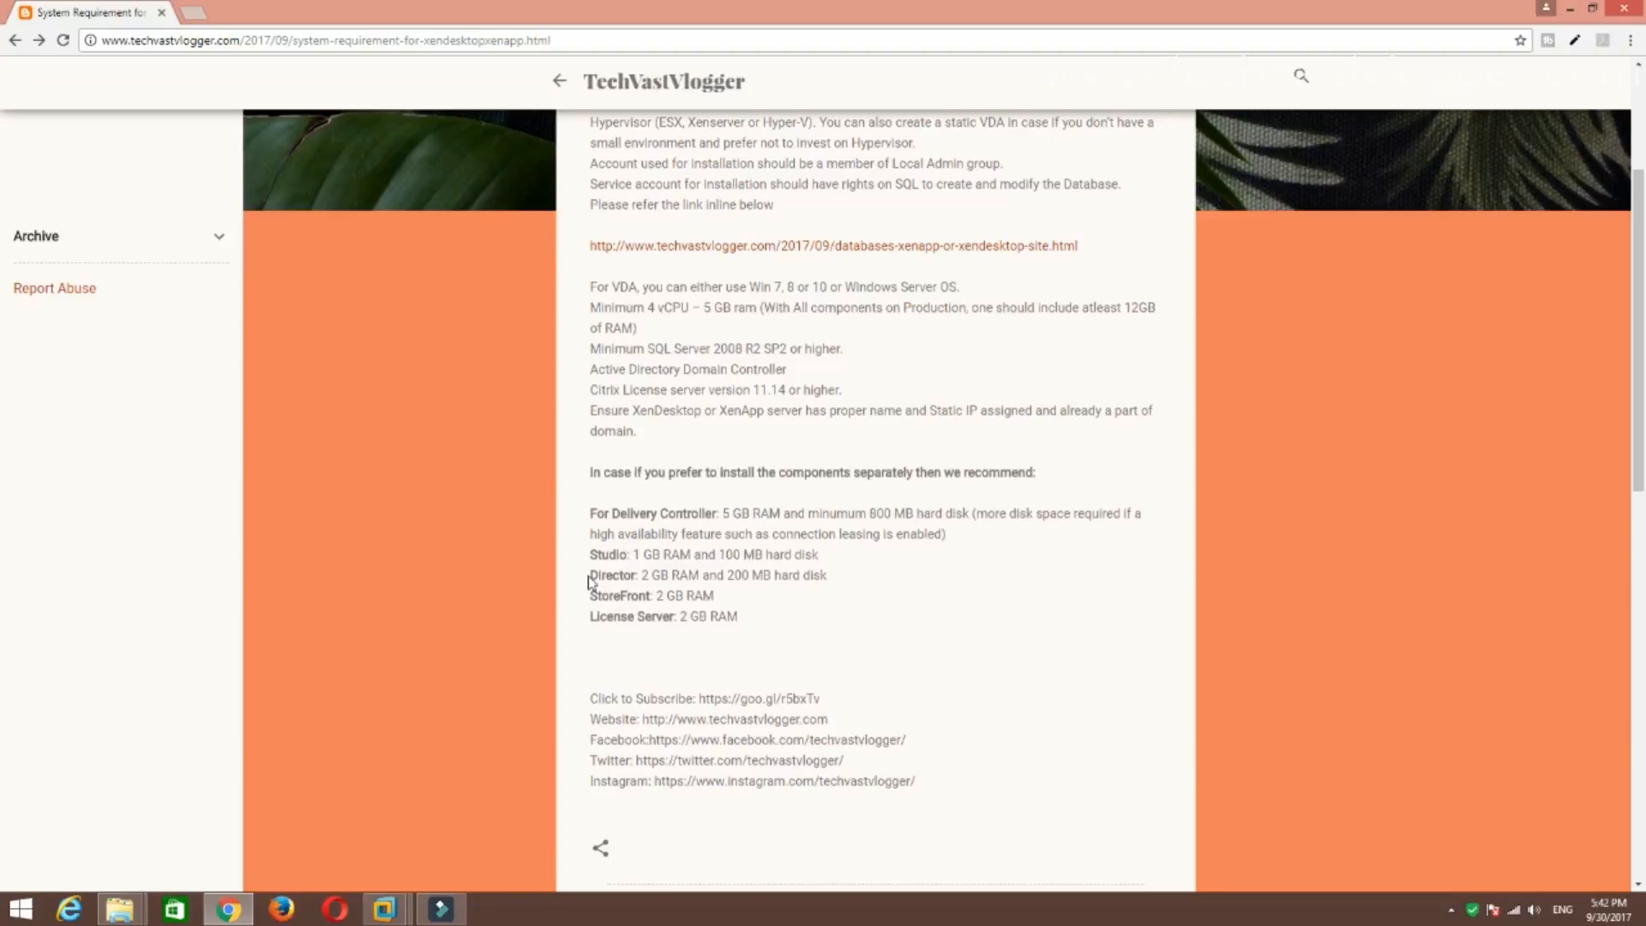
drag(591, 575, 769, 656)
click(778, 613)
drag(593, 596, 795, 637)
click(795, 637)
click(577, 41)
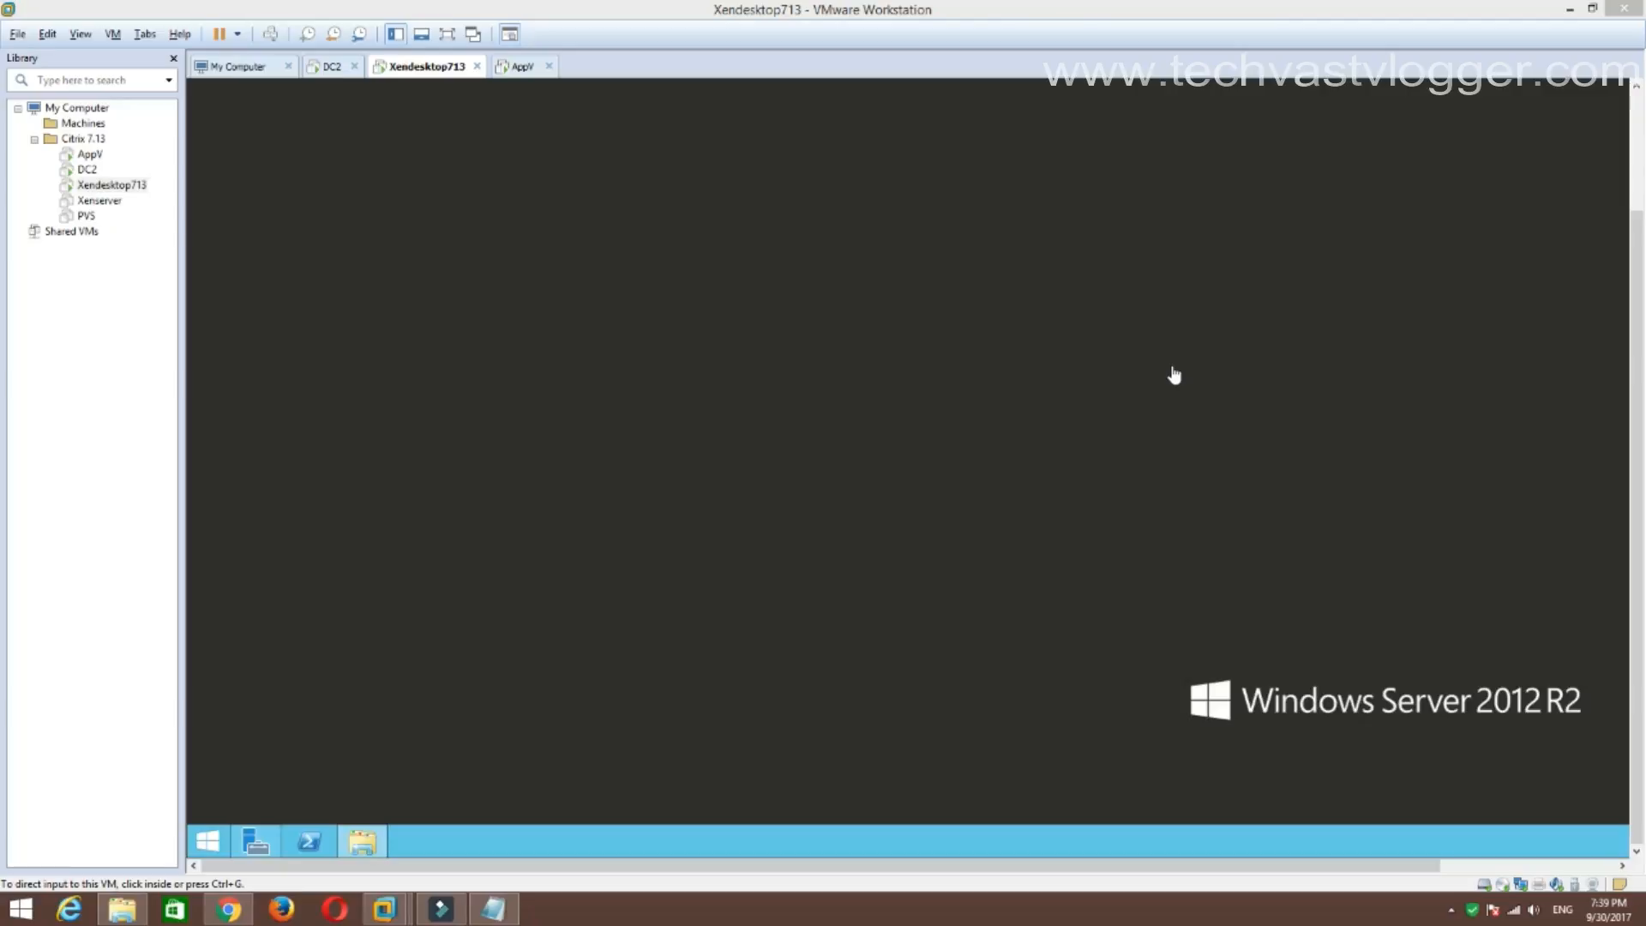
Switch to the AppV VM and back to the Xendesktop713 VM.
click(518, 67)
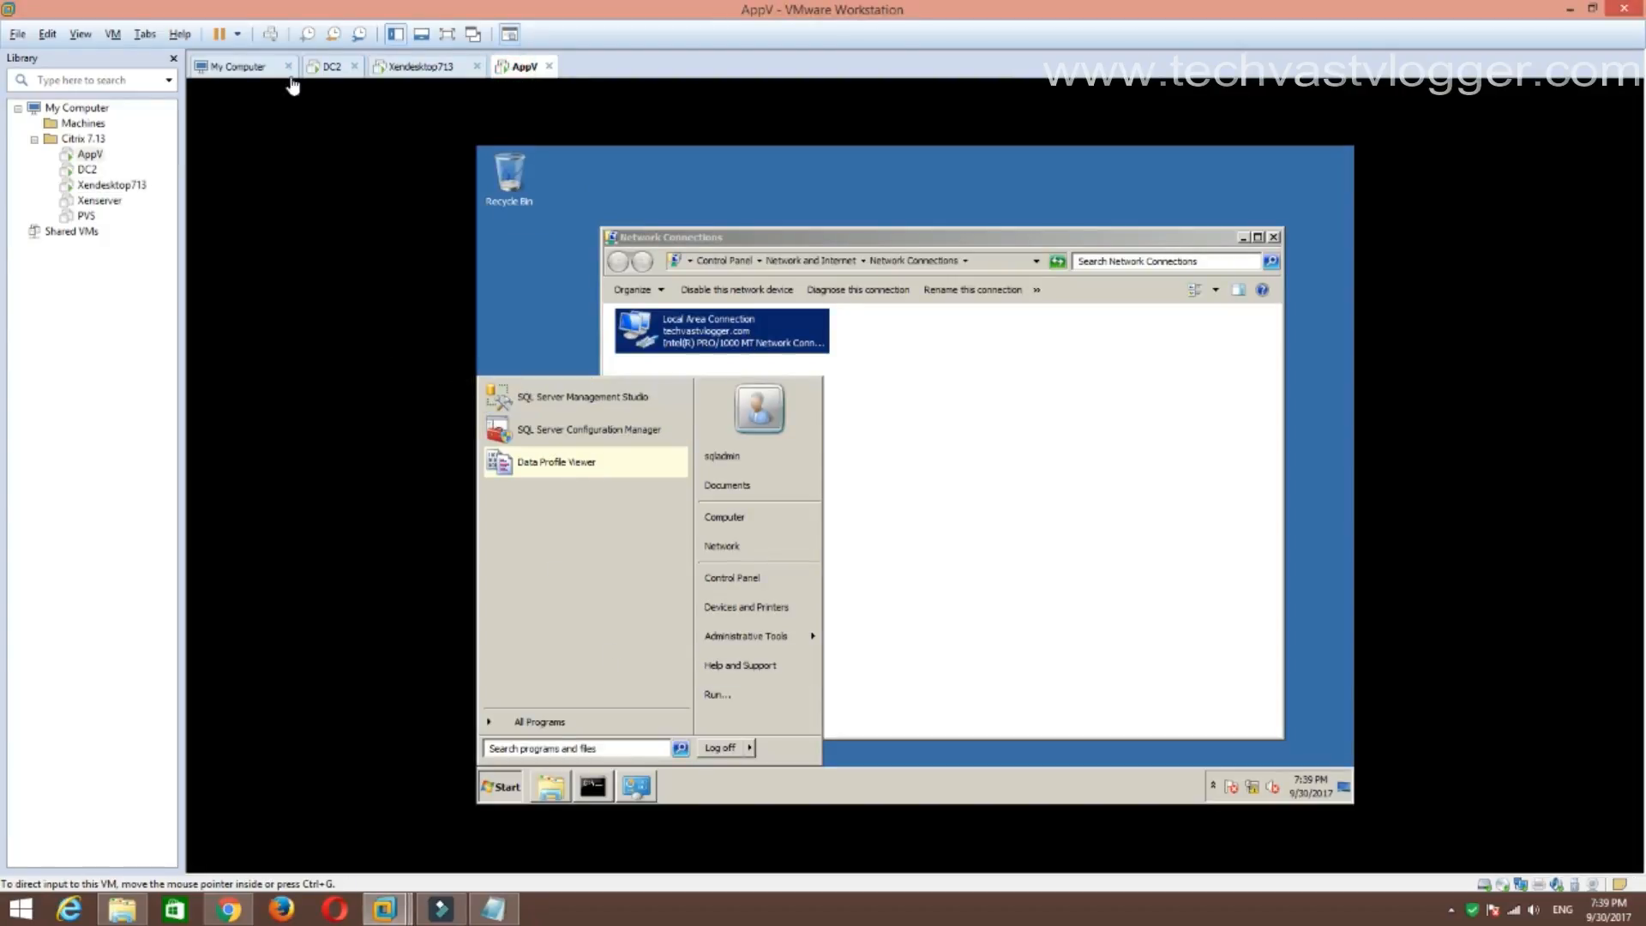
click(433, 67)
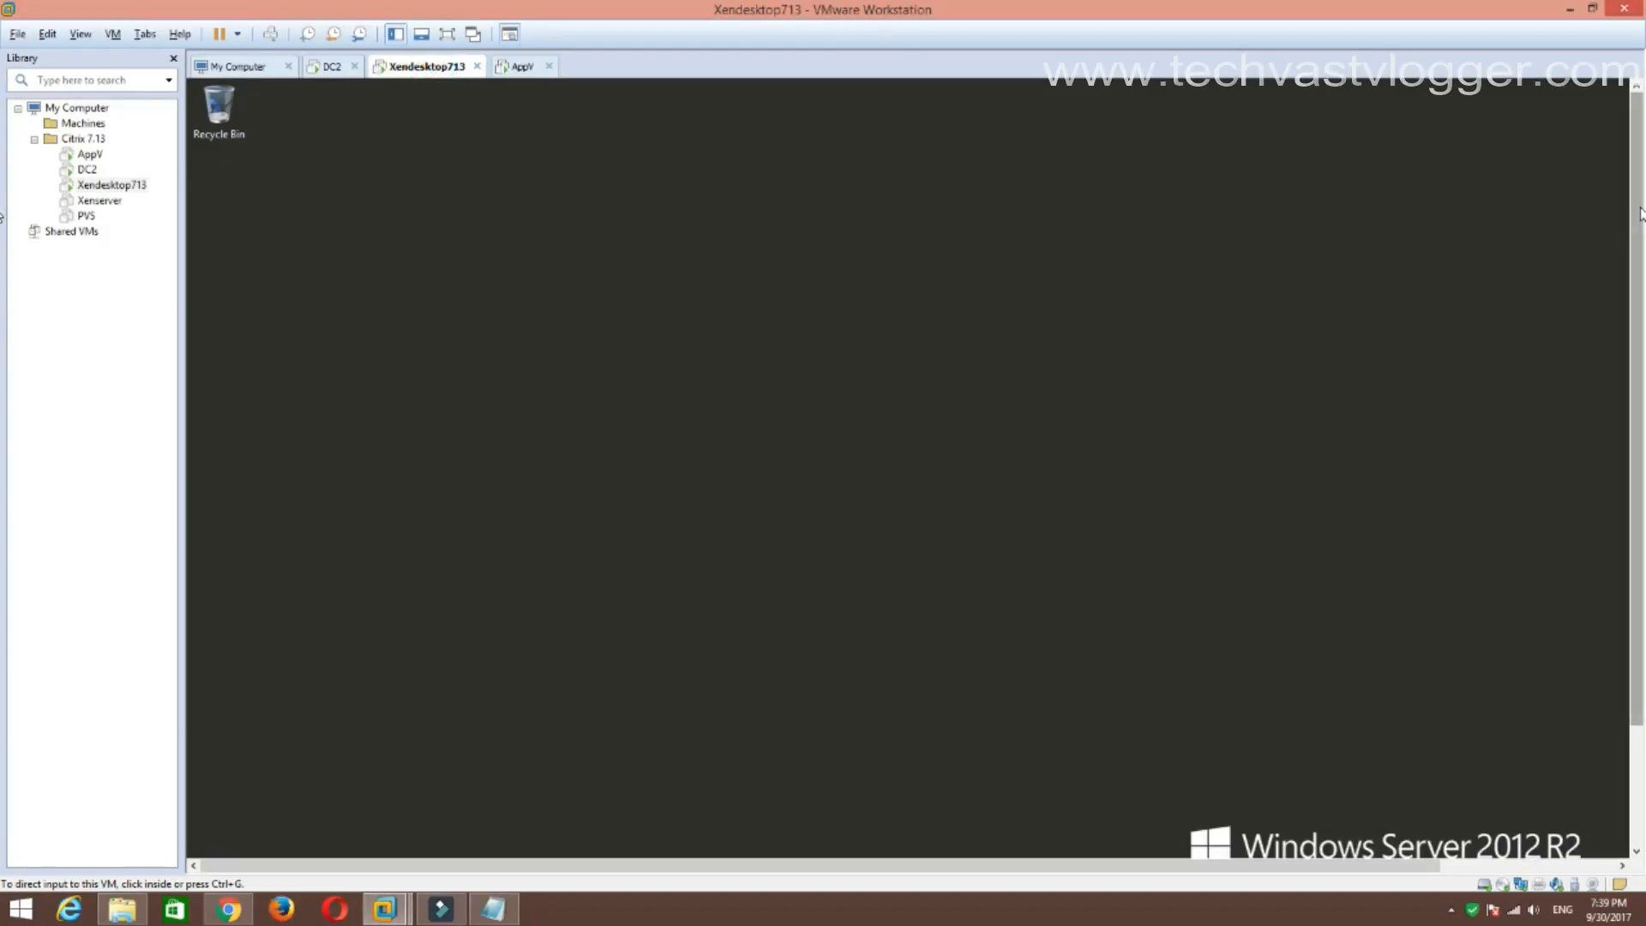
drag(1637, 219, 1369, 489)
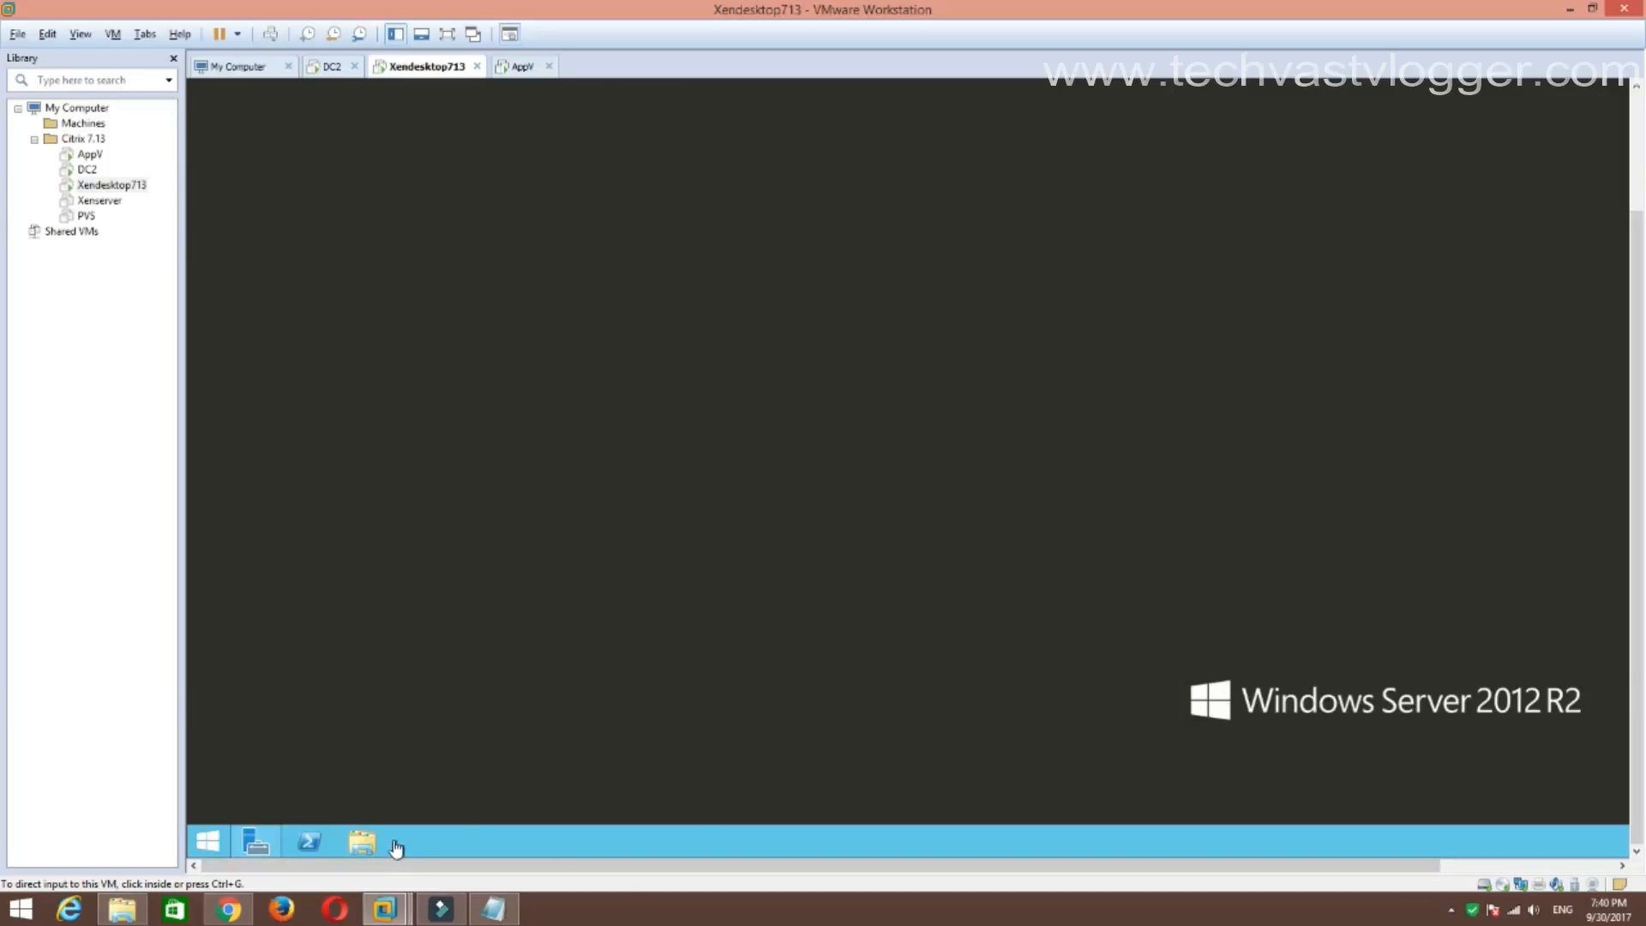
Run AutoSelect from the XA and XD DVD drive as administrator, approving the UAC prompt.
click(364, 845)
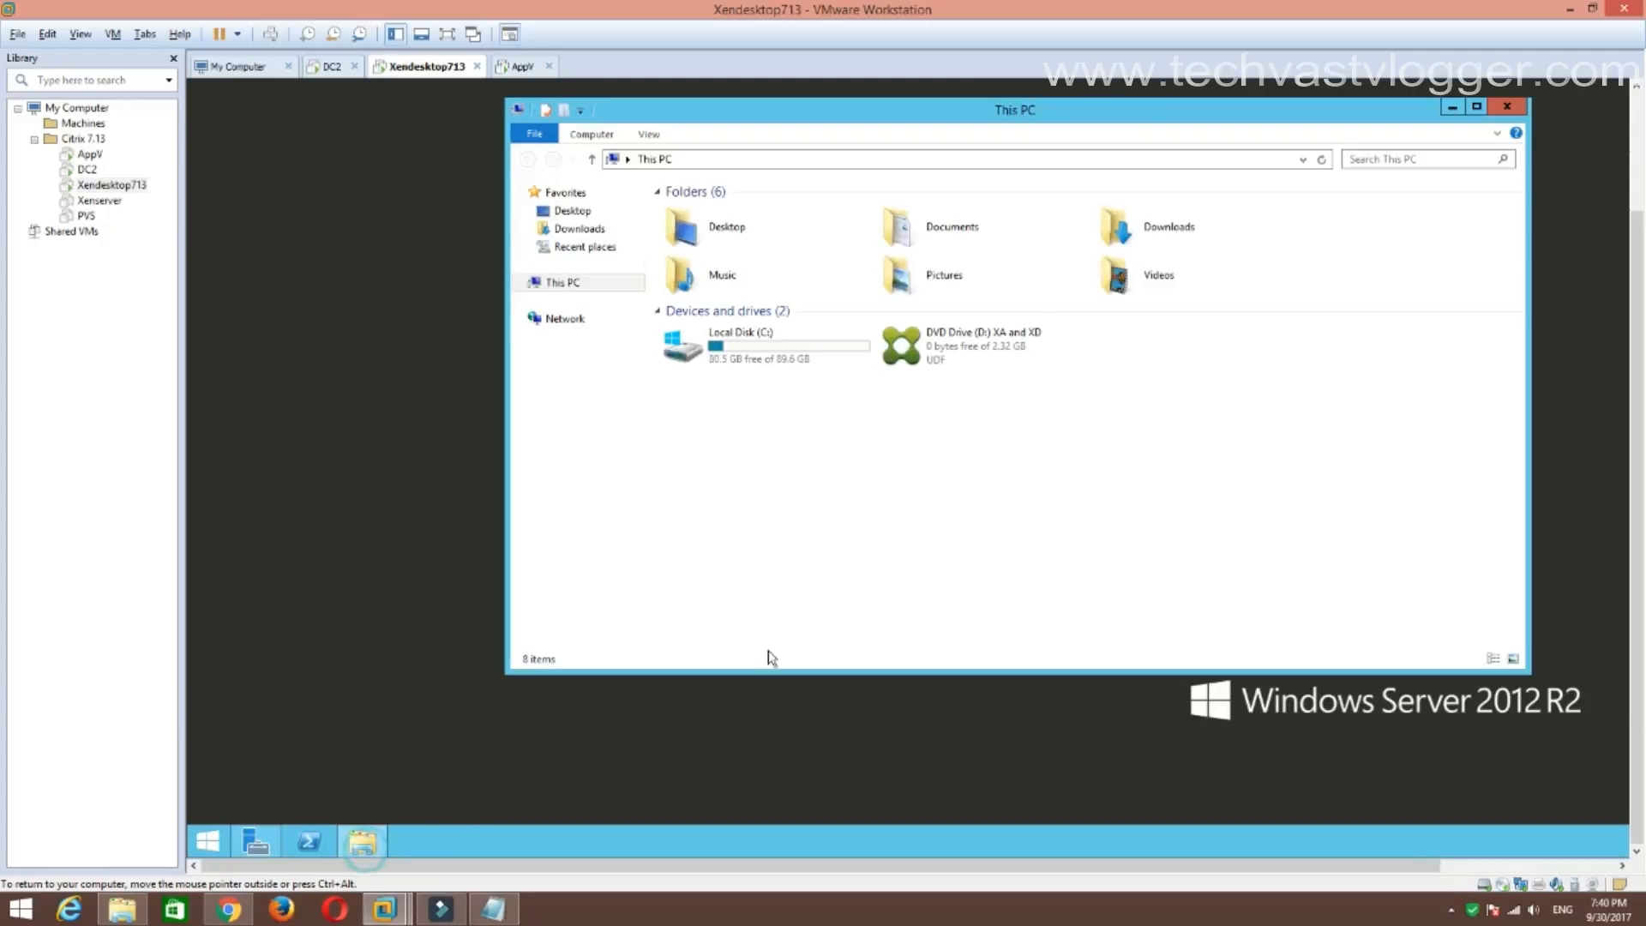
right_click(974, 348)
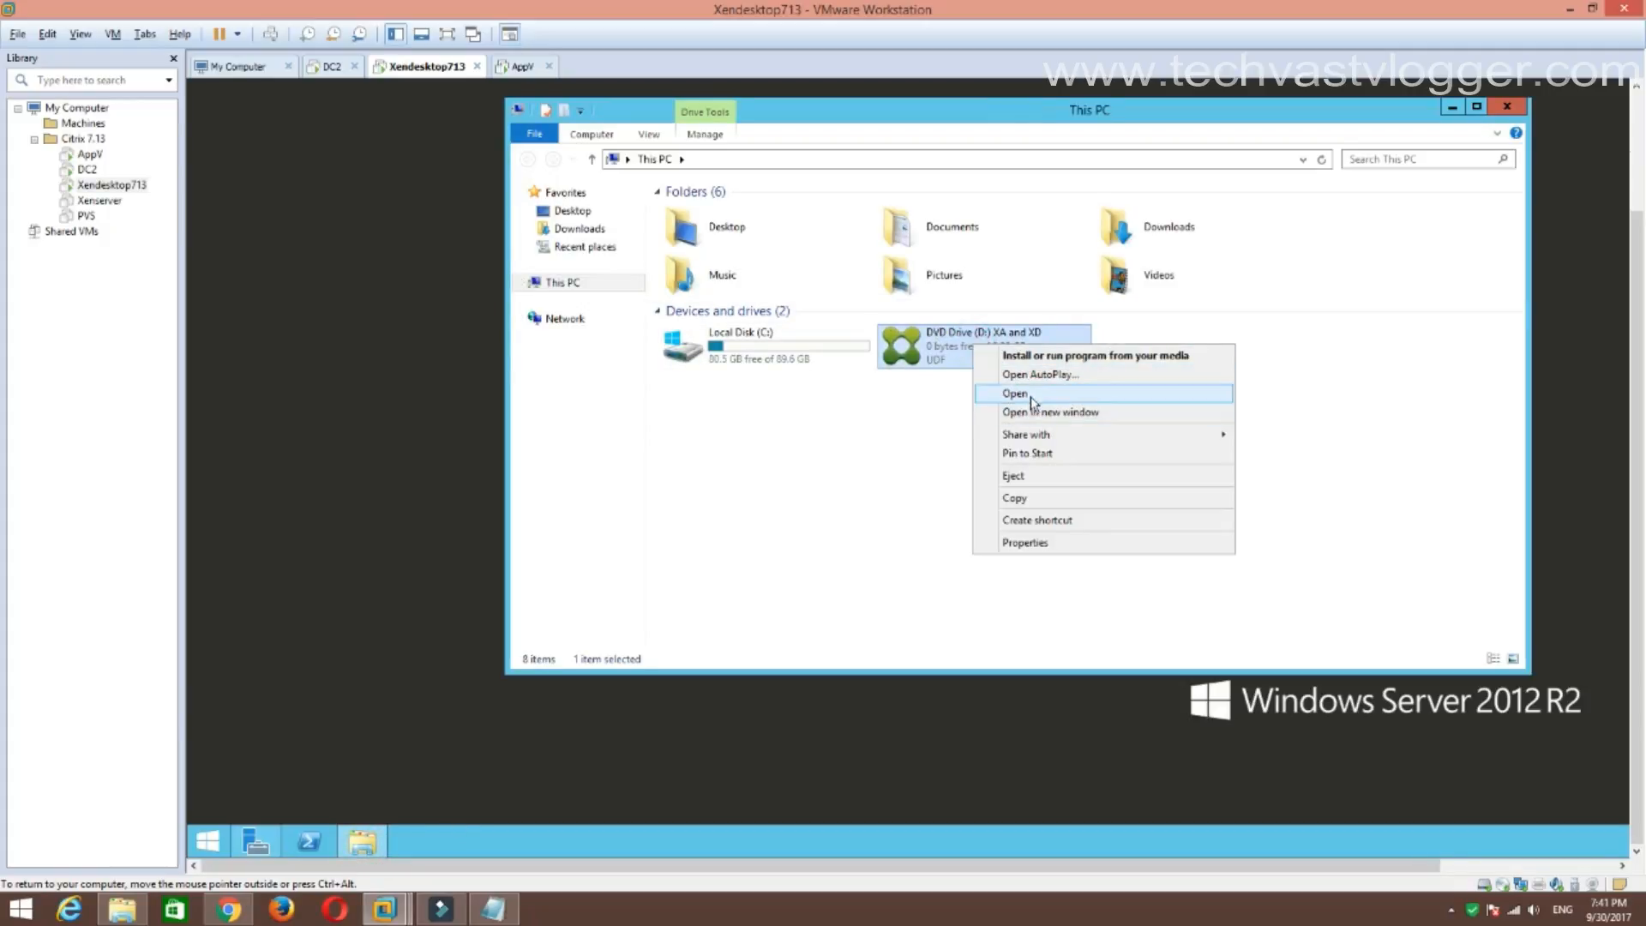
click(1020, 392)
right_click(722, 319)
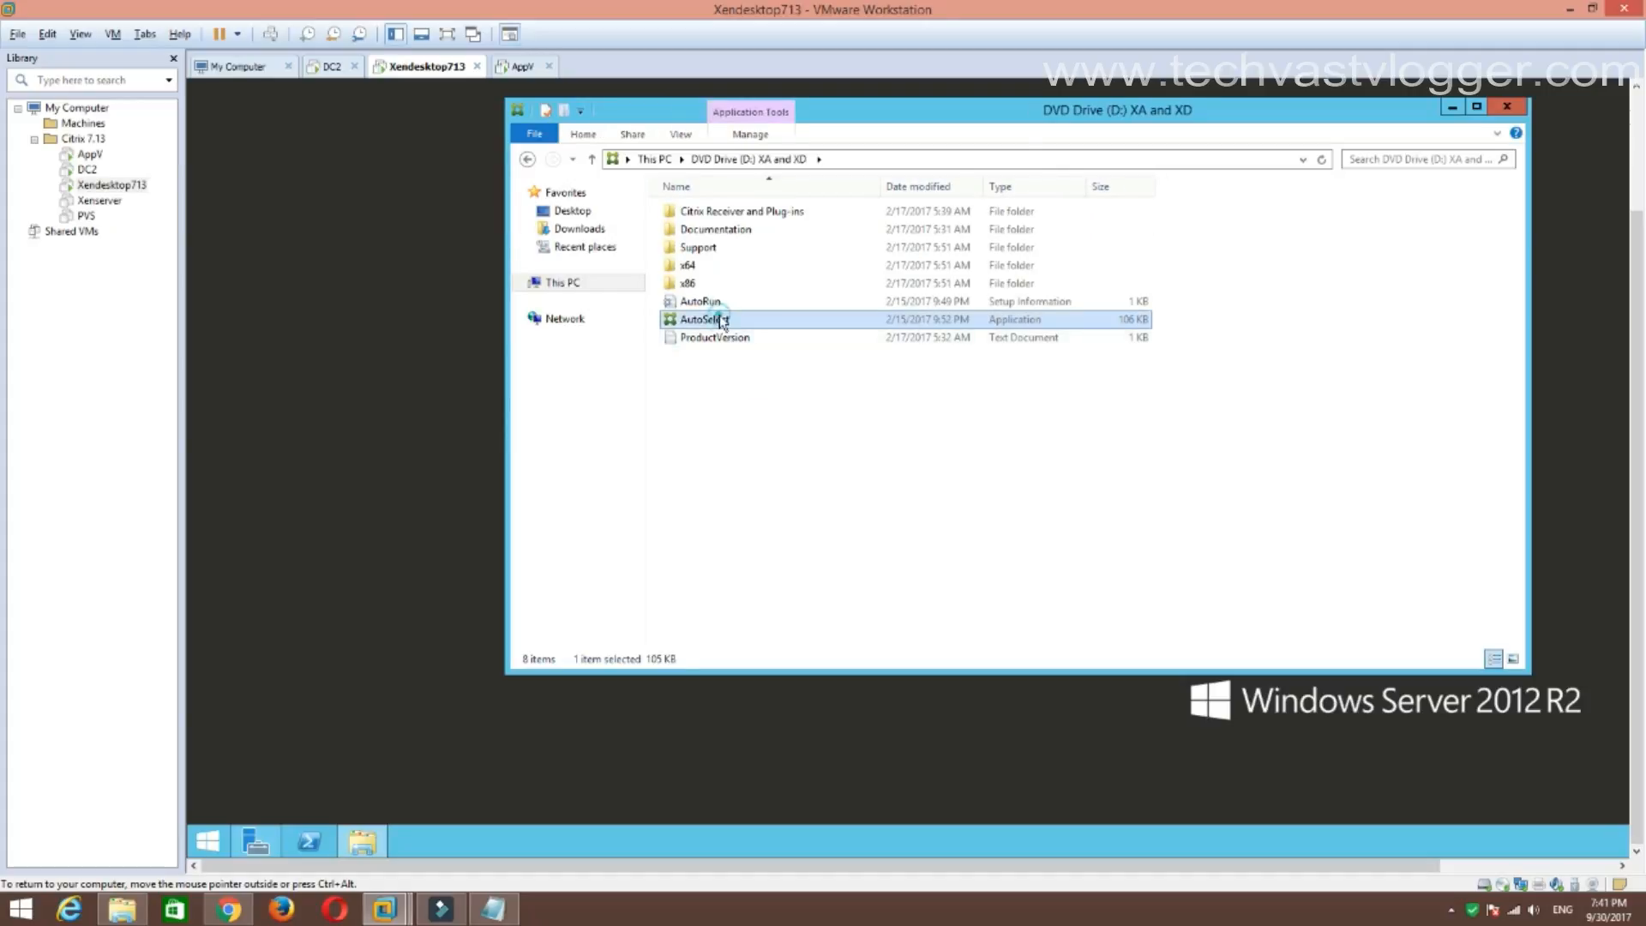
click(785, 342)
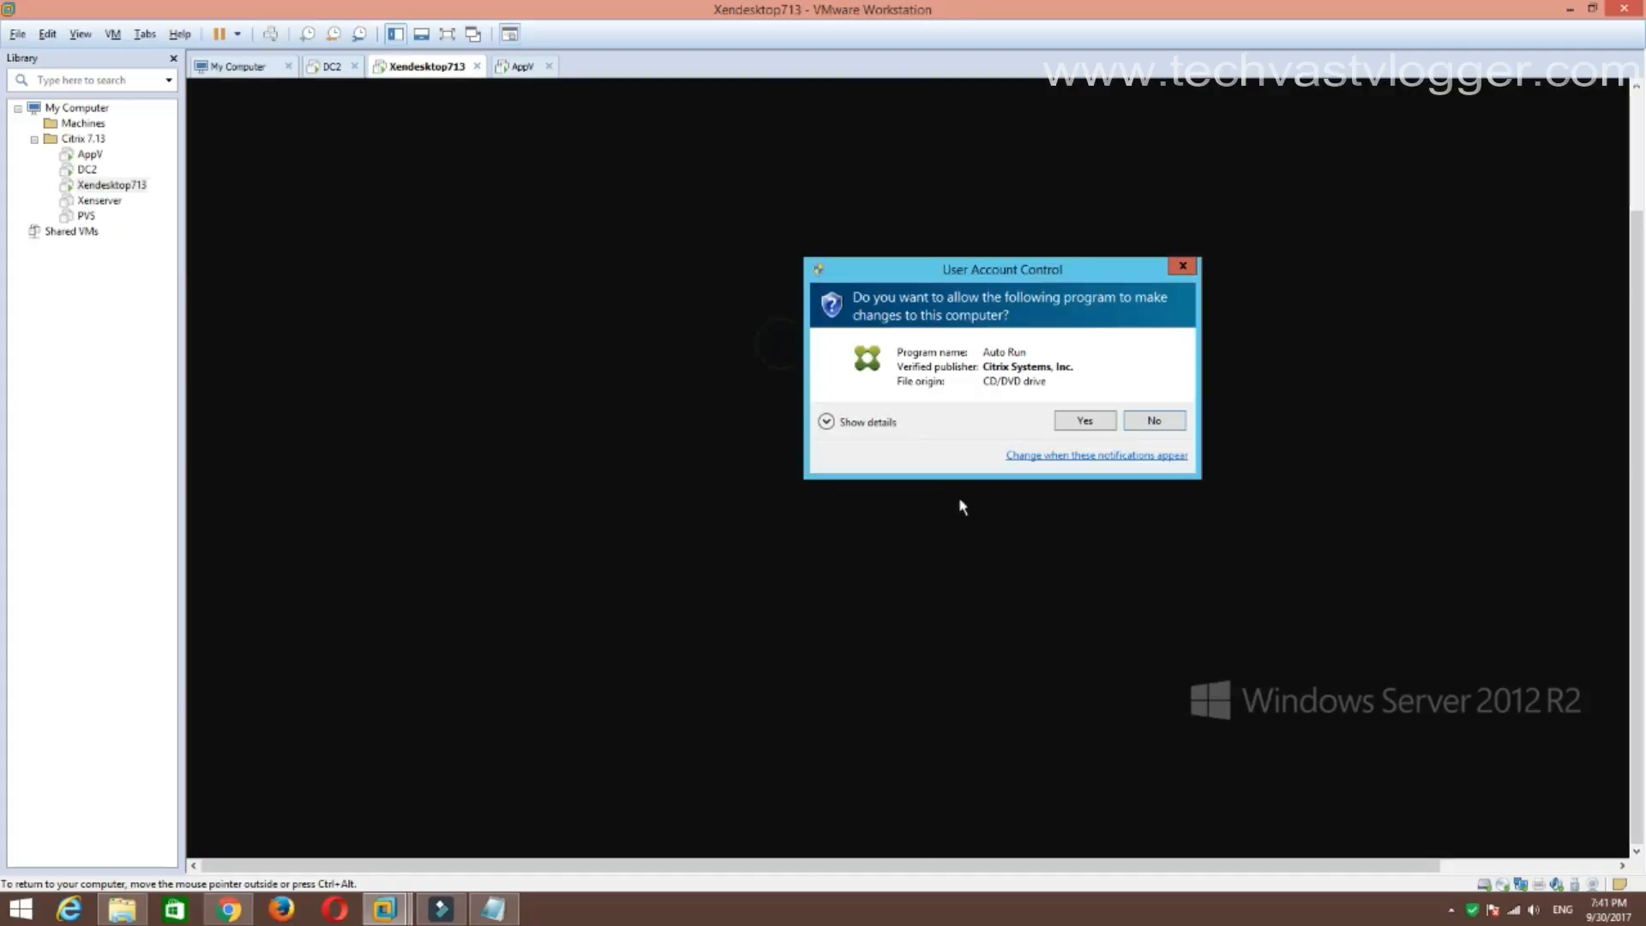
click(1078, 420)
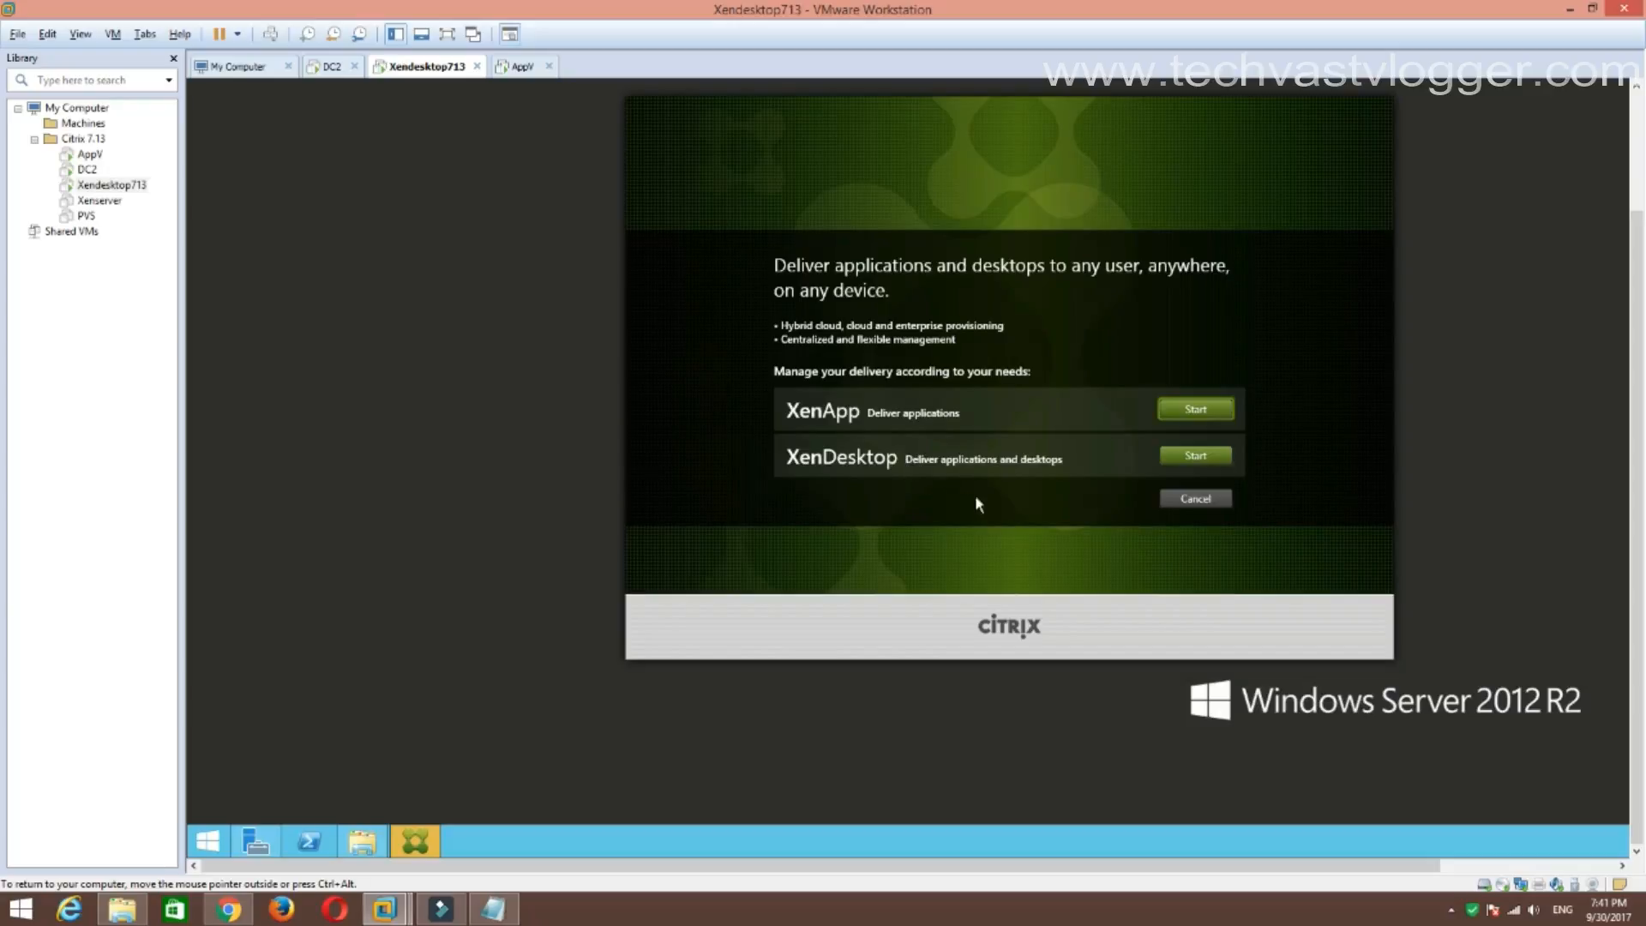
Start the XenDesktop install, choose Delivery Controller, and accept the license agreement.
click(1196, 459)
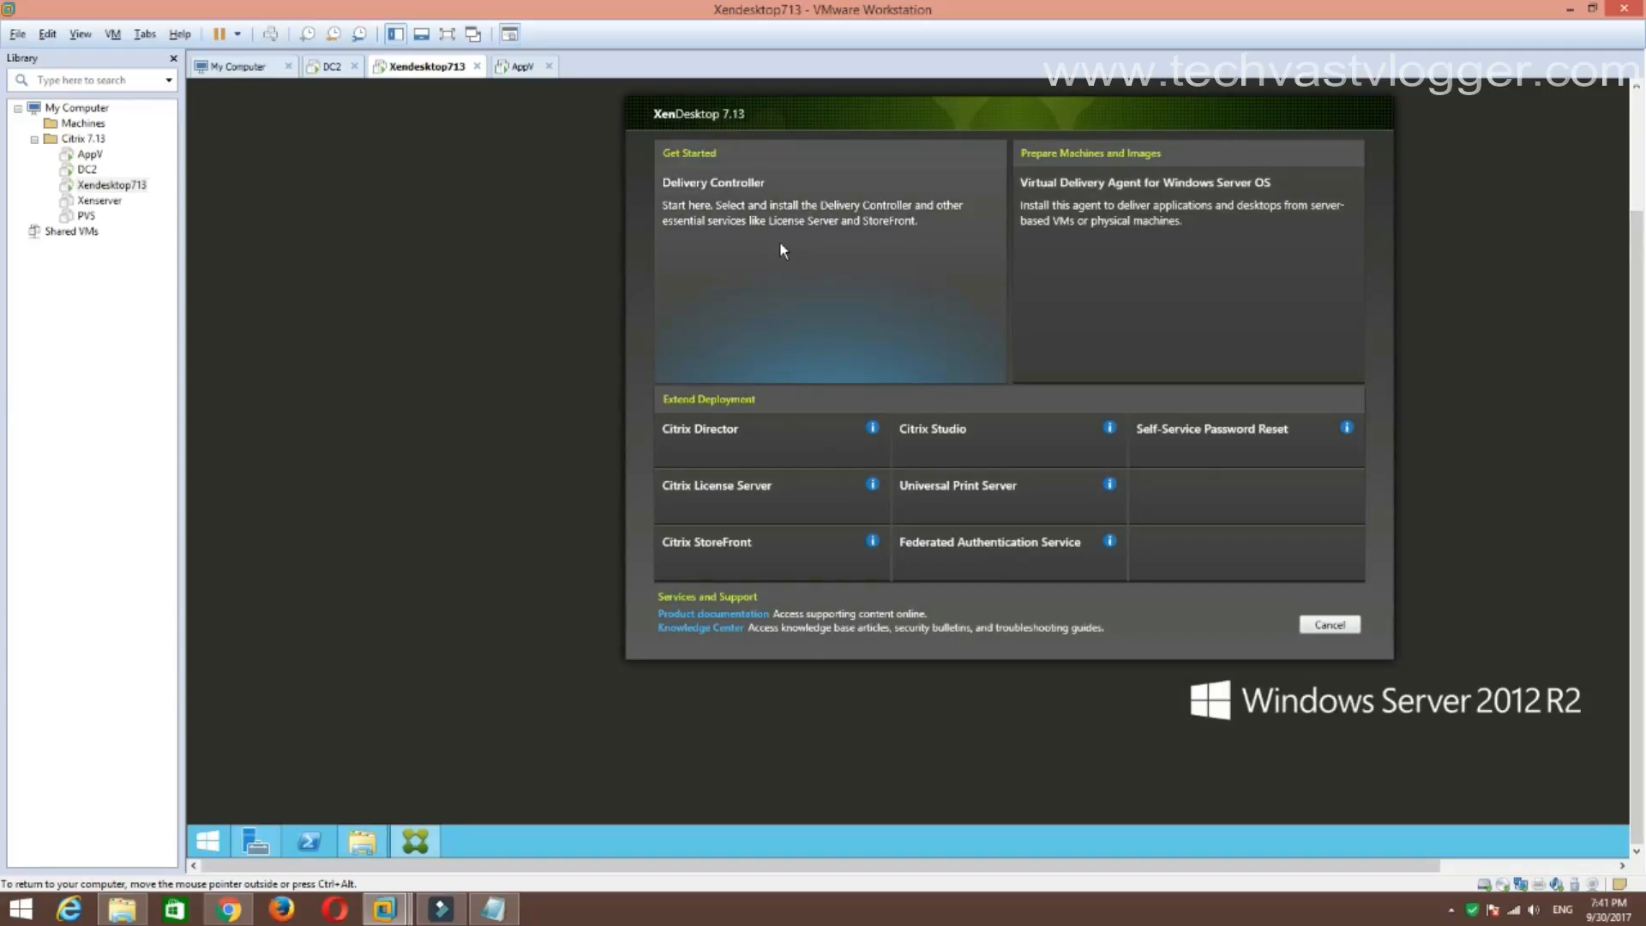
click(845, 263)
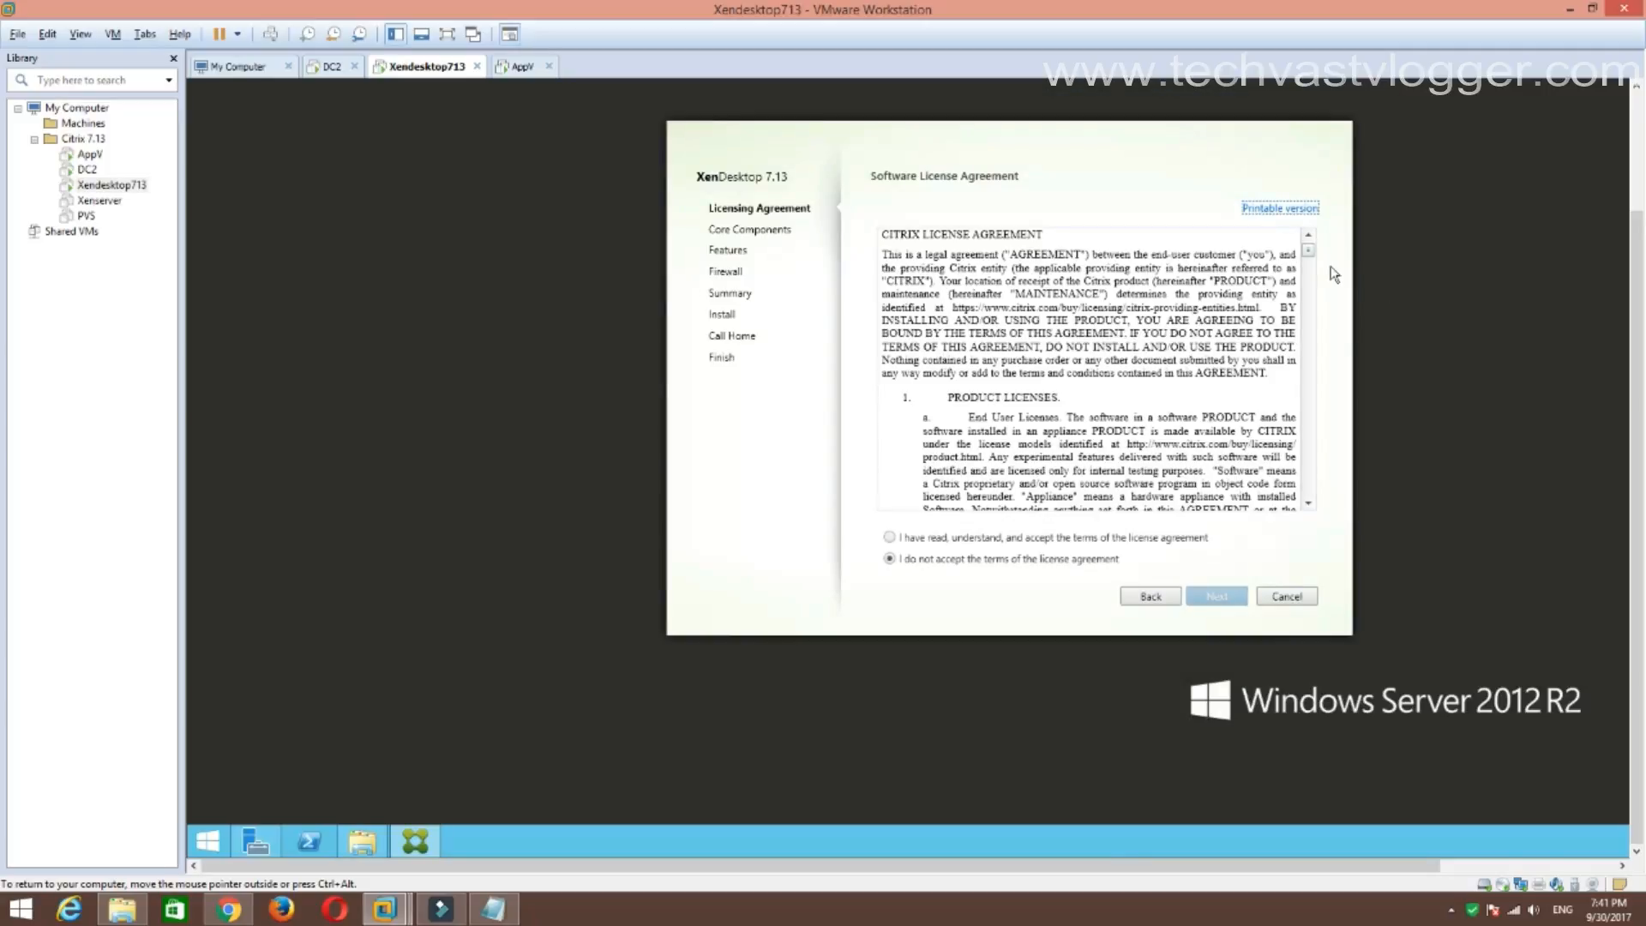
mouse_move(1310, 254)
mouse_down()
mouse_move(1312, 504)
mouse_move(1308, 255)
mouse_up()
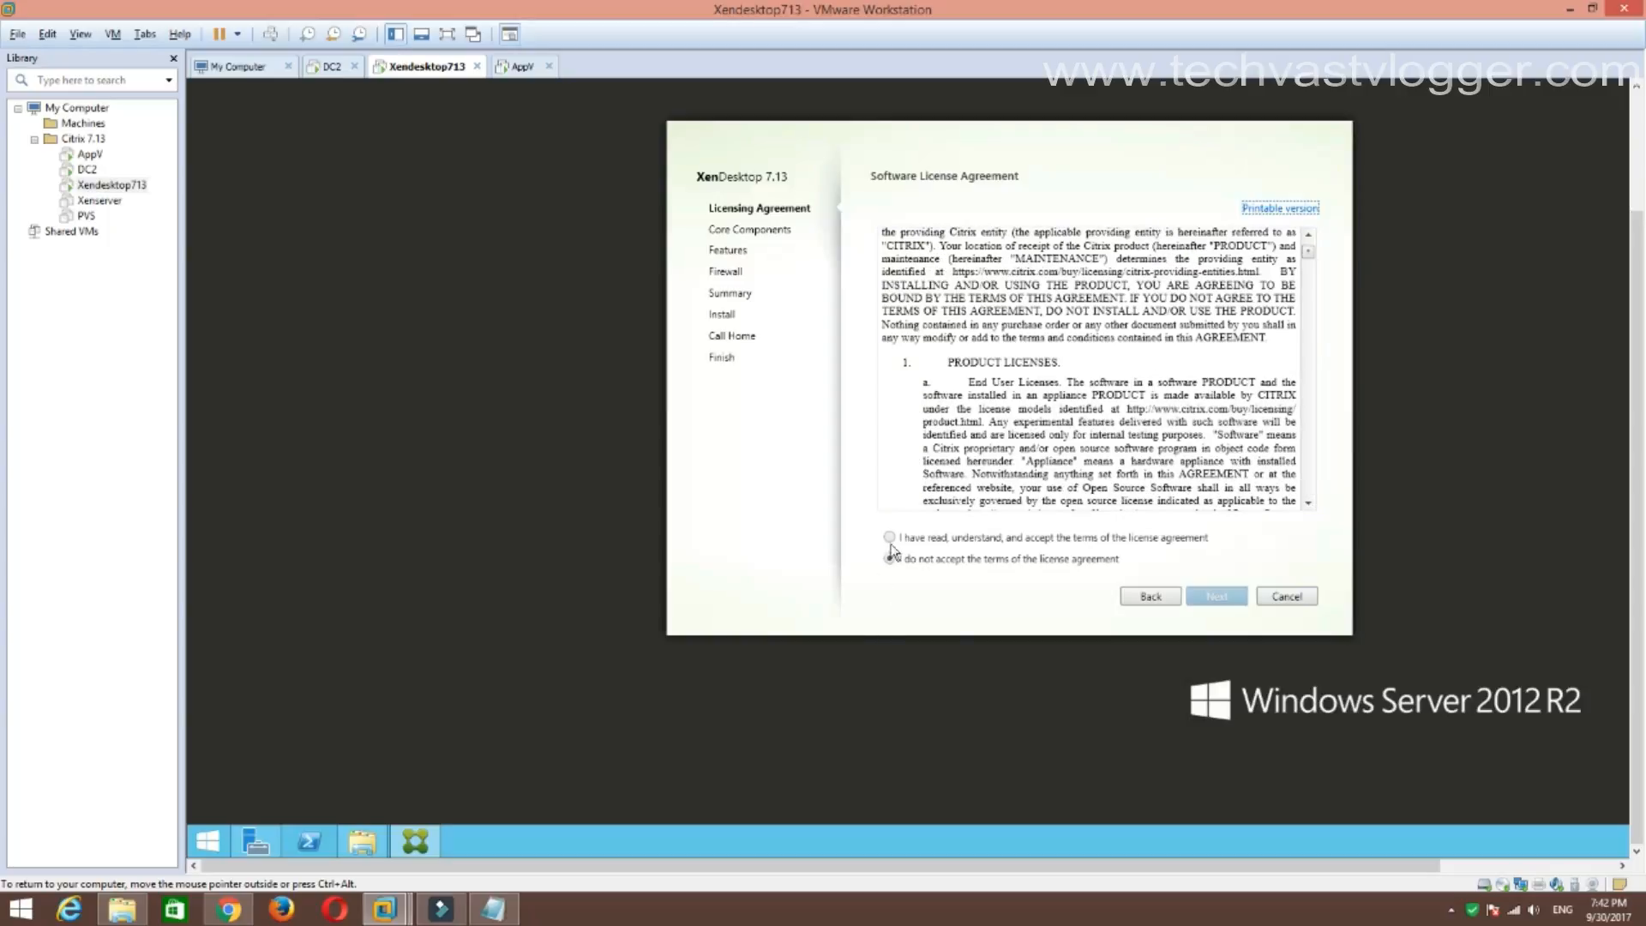
click(891, 538)
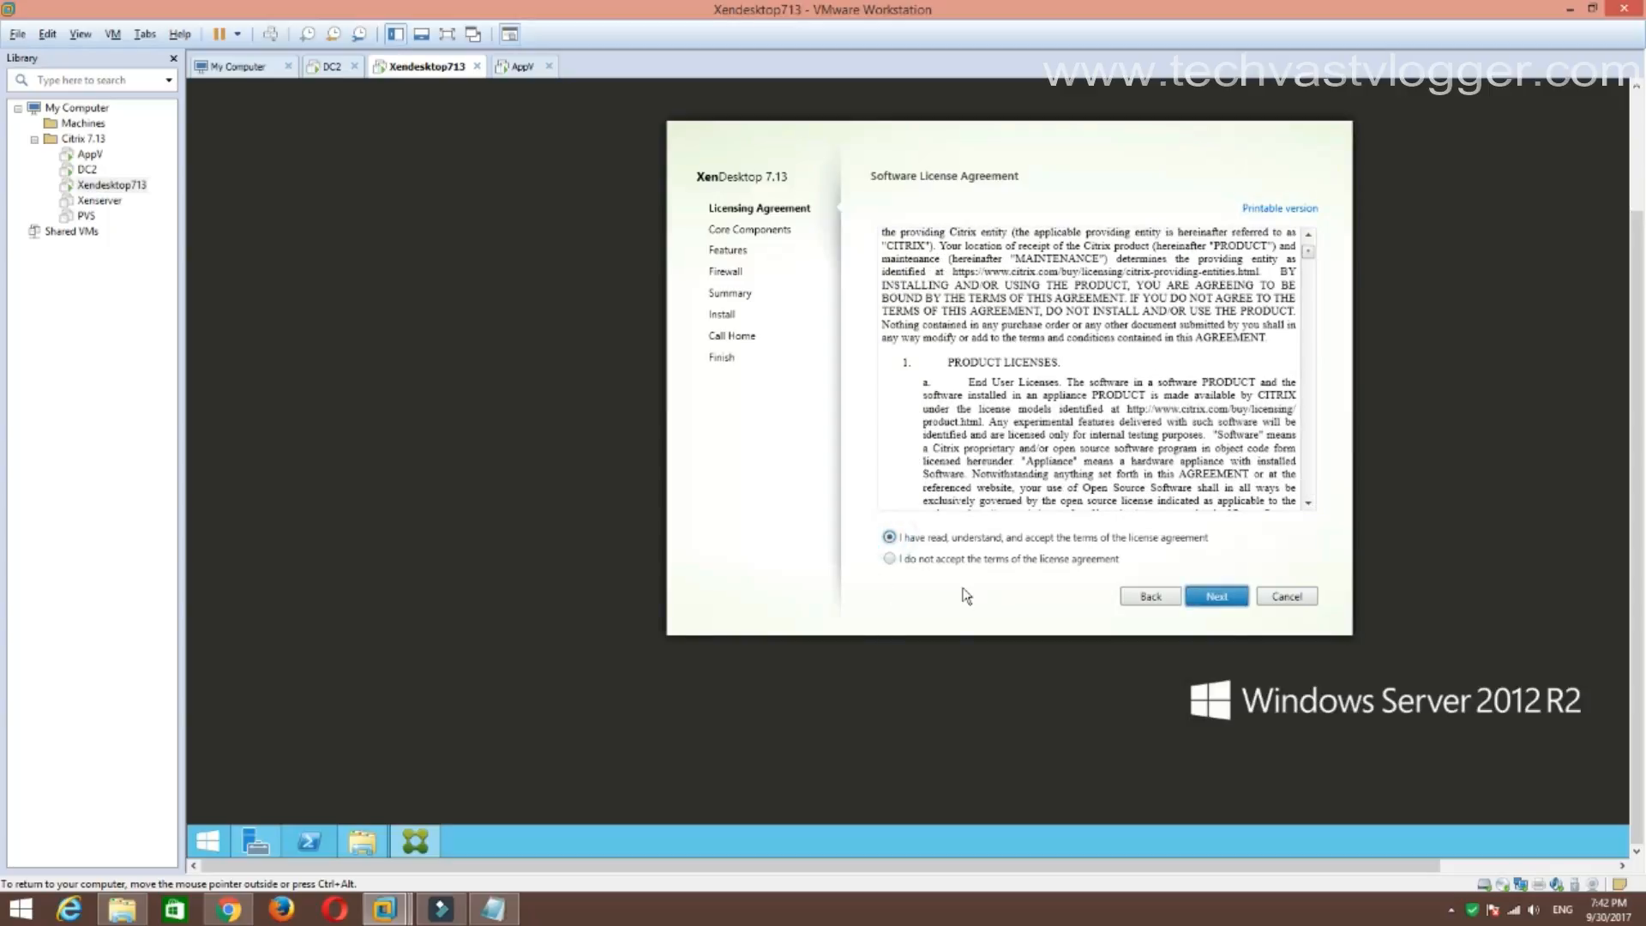
click(1219, 600)
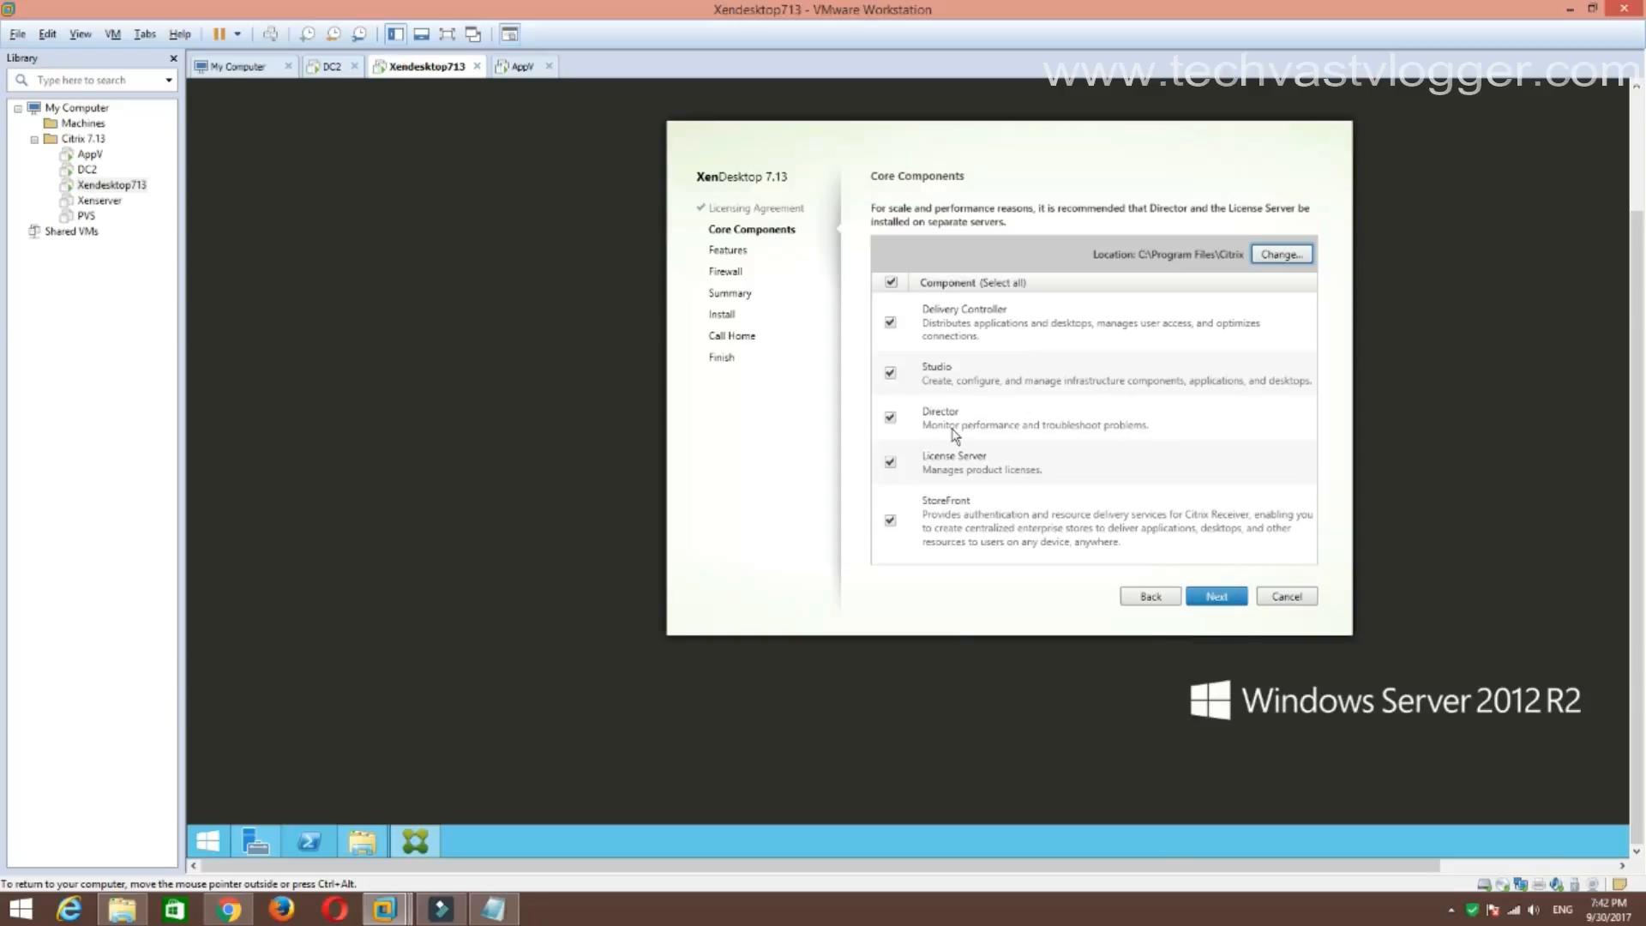
Uncheck Director and keep the default C:\Program Files\Citrix install location.
click(891, 419)
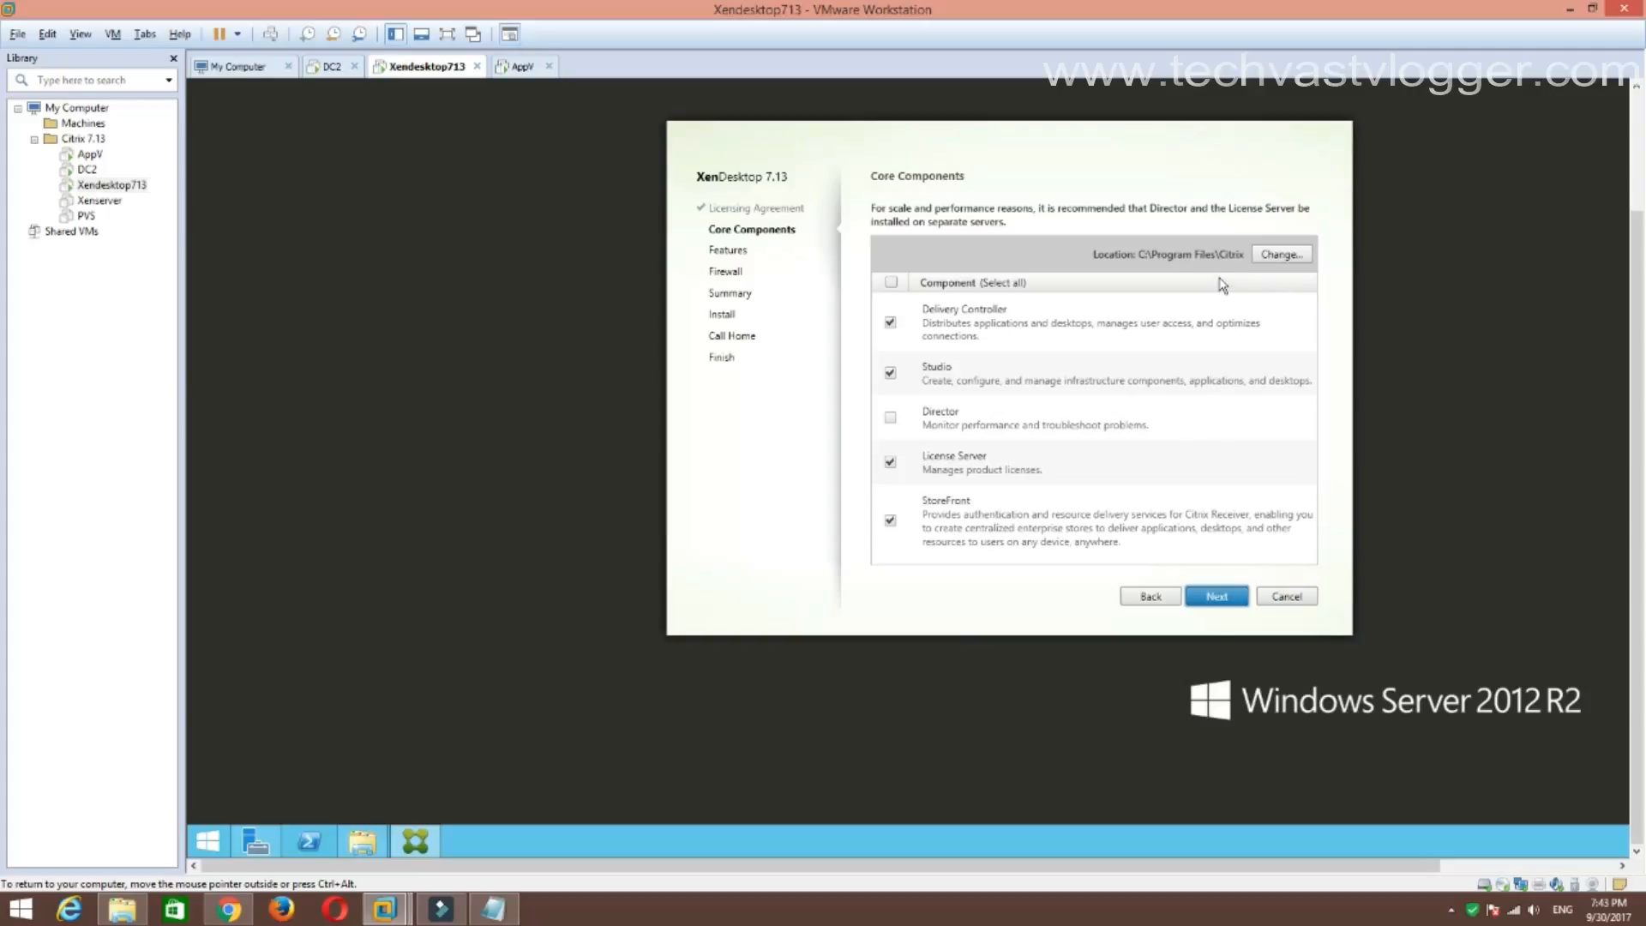
click(1273, 252)
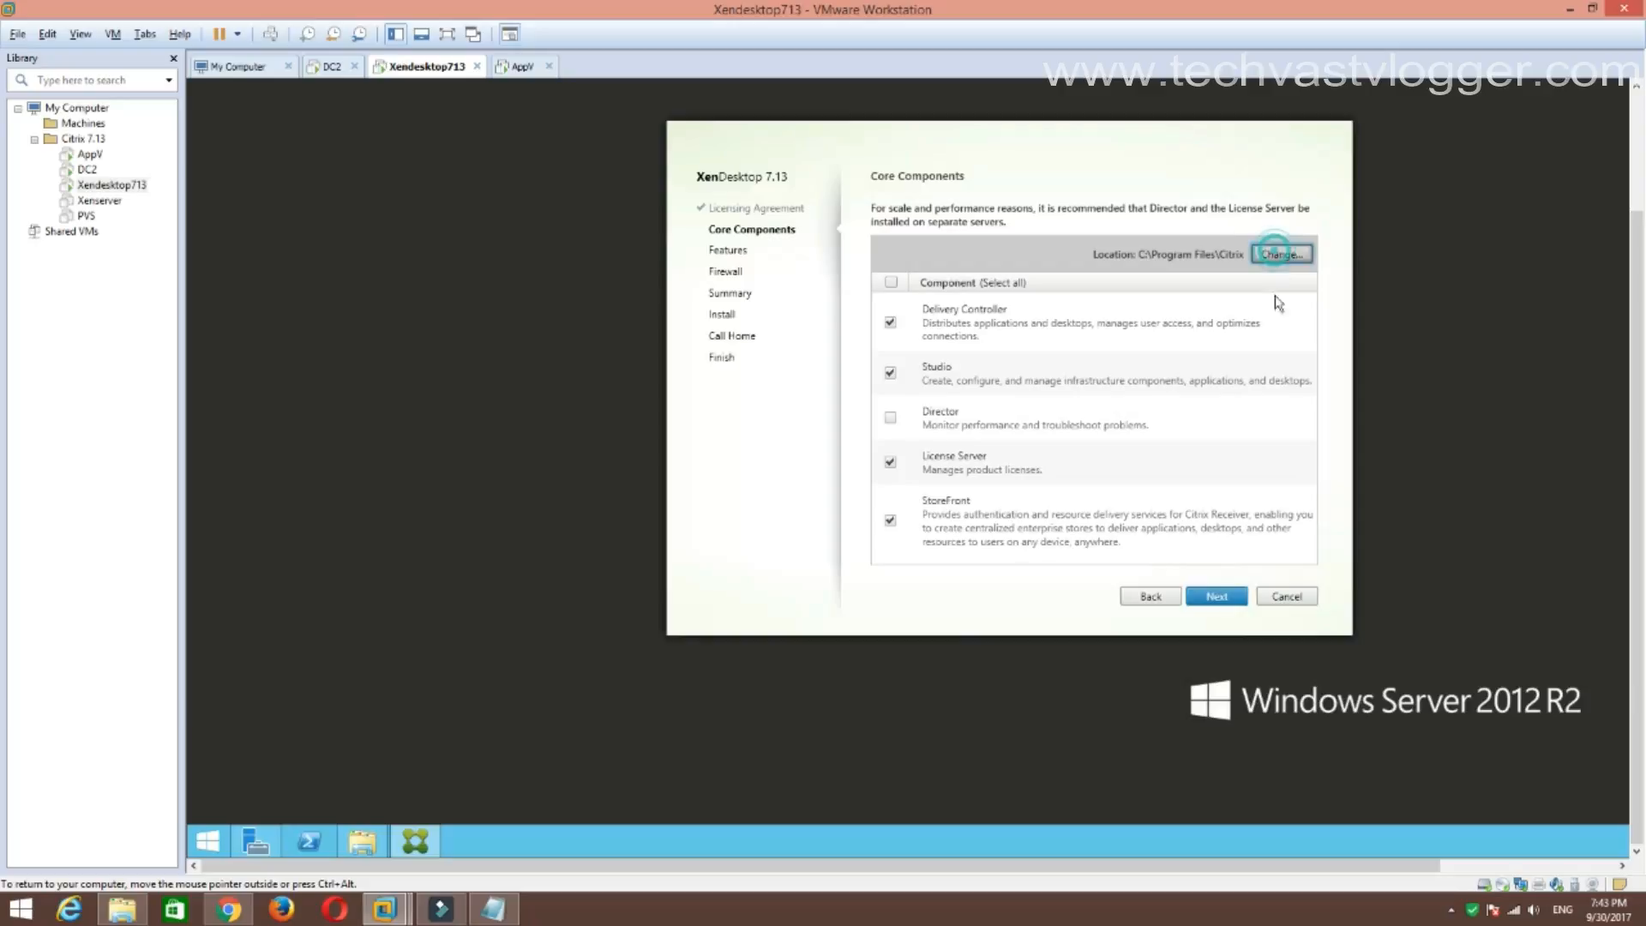
click(1420, 544)
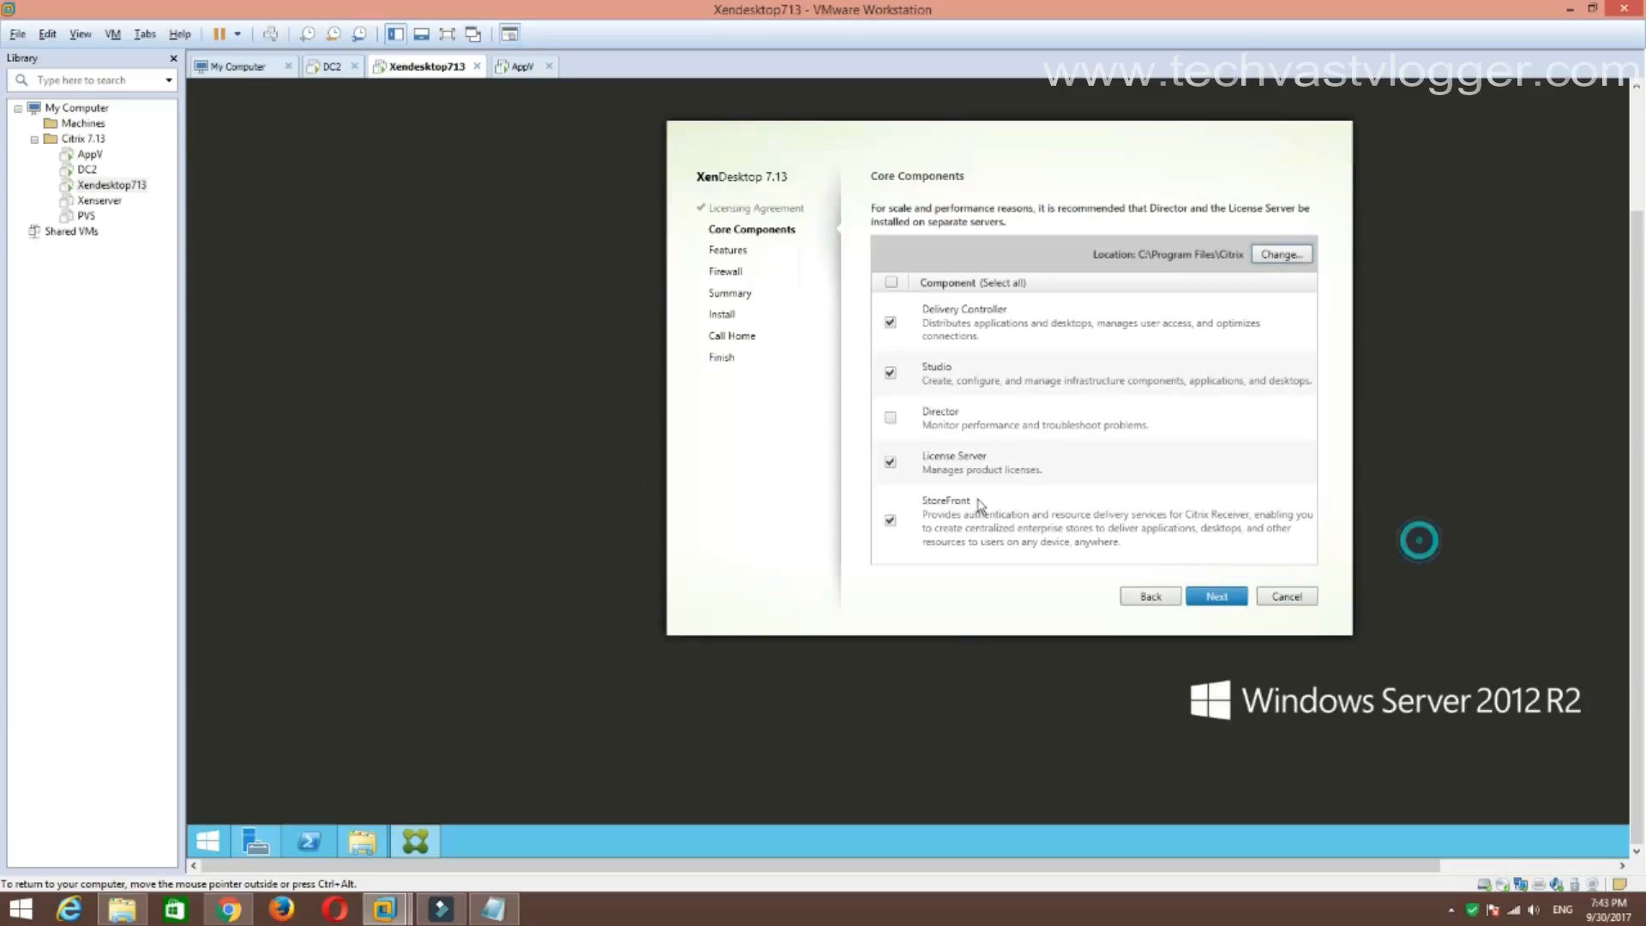
Skip SQL Server 2014 SP2 Express and have firewall rules configured automatically.
click(1216, 598)
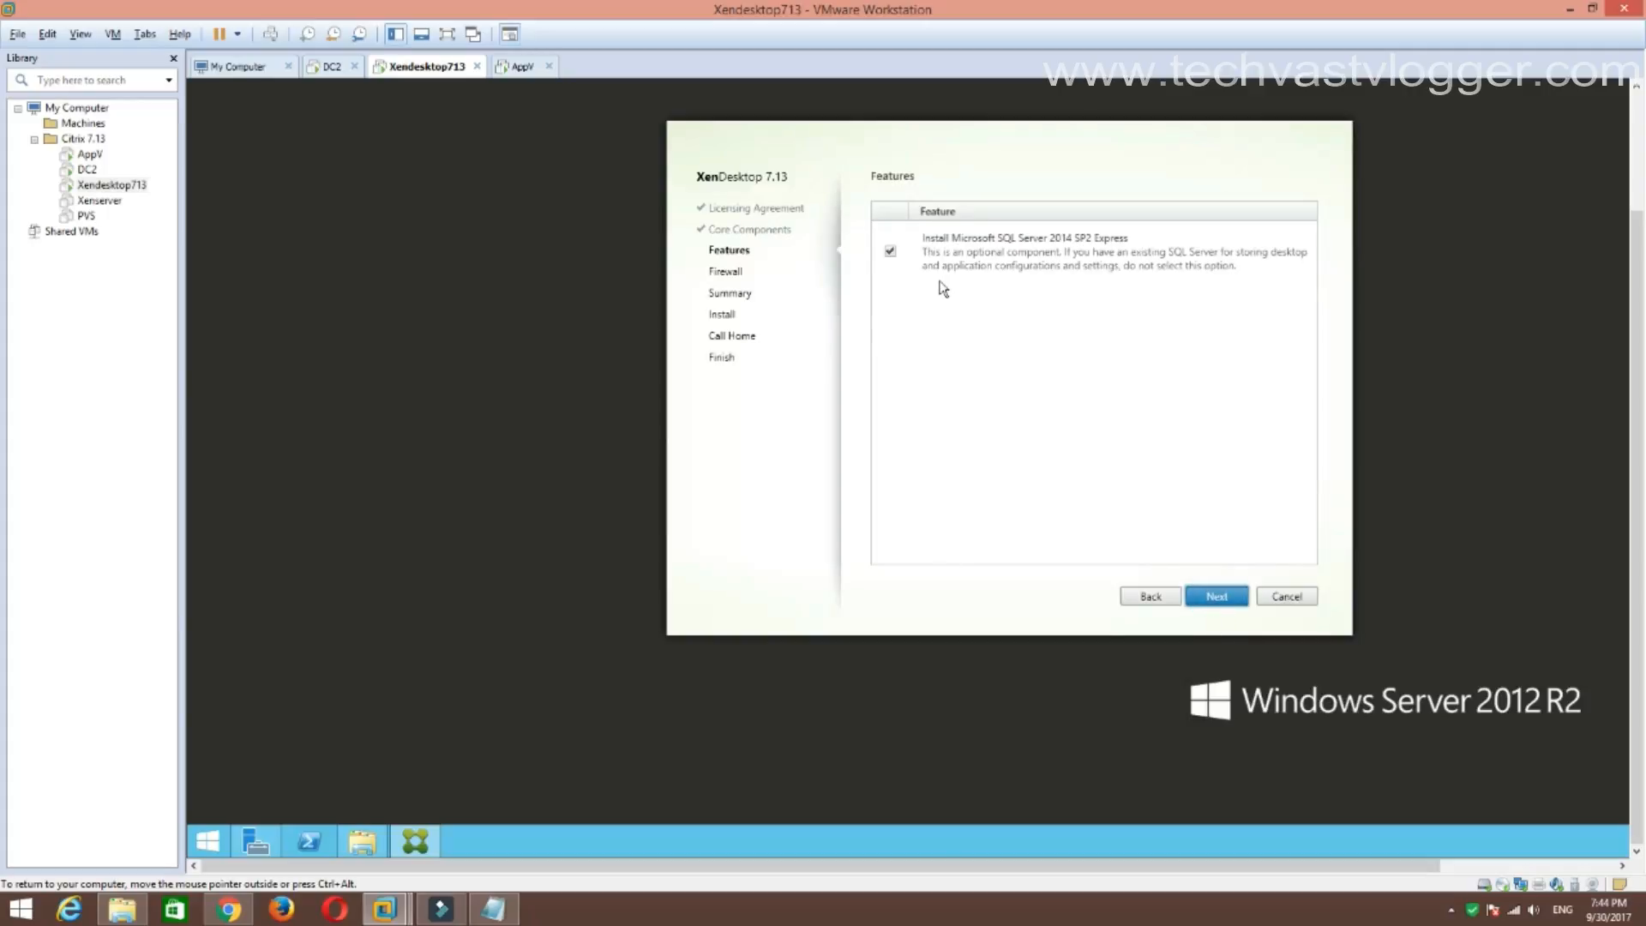
click(892, 257)
click(1220, 600)
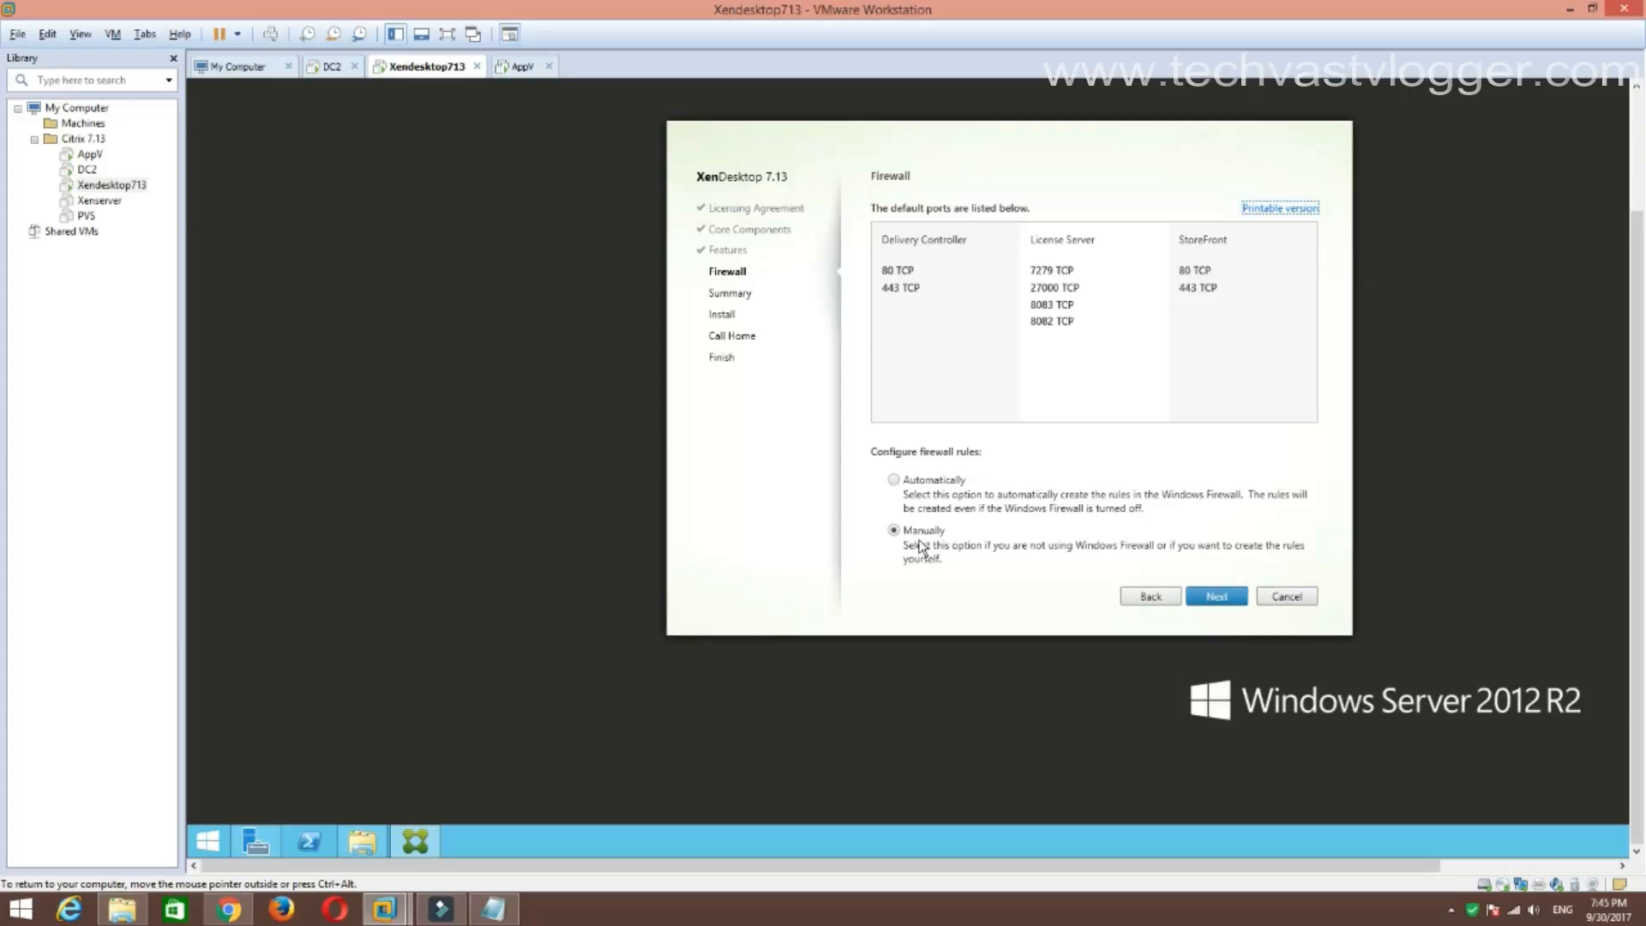
click(909, 485)
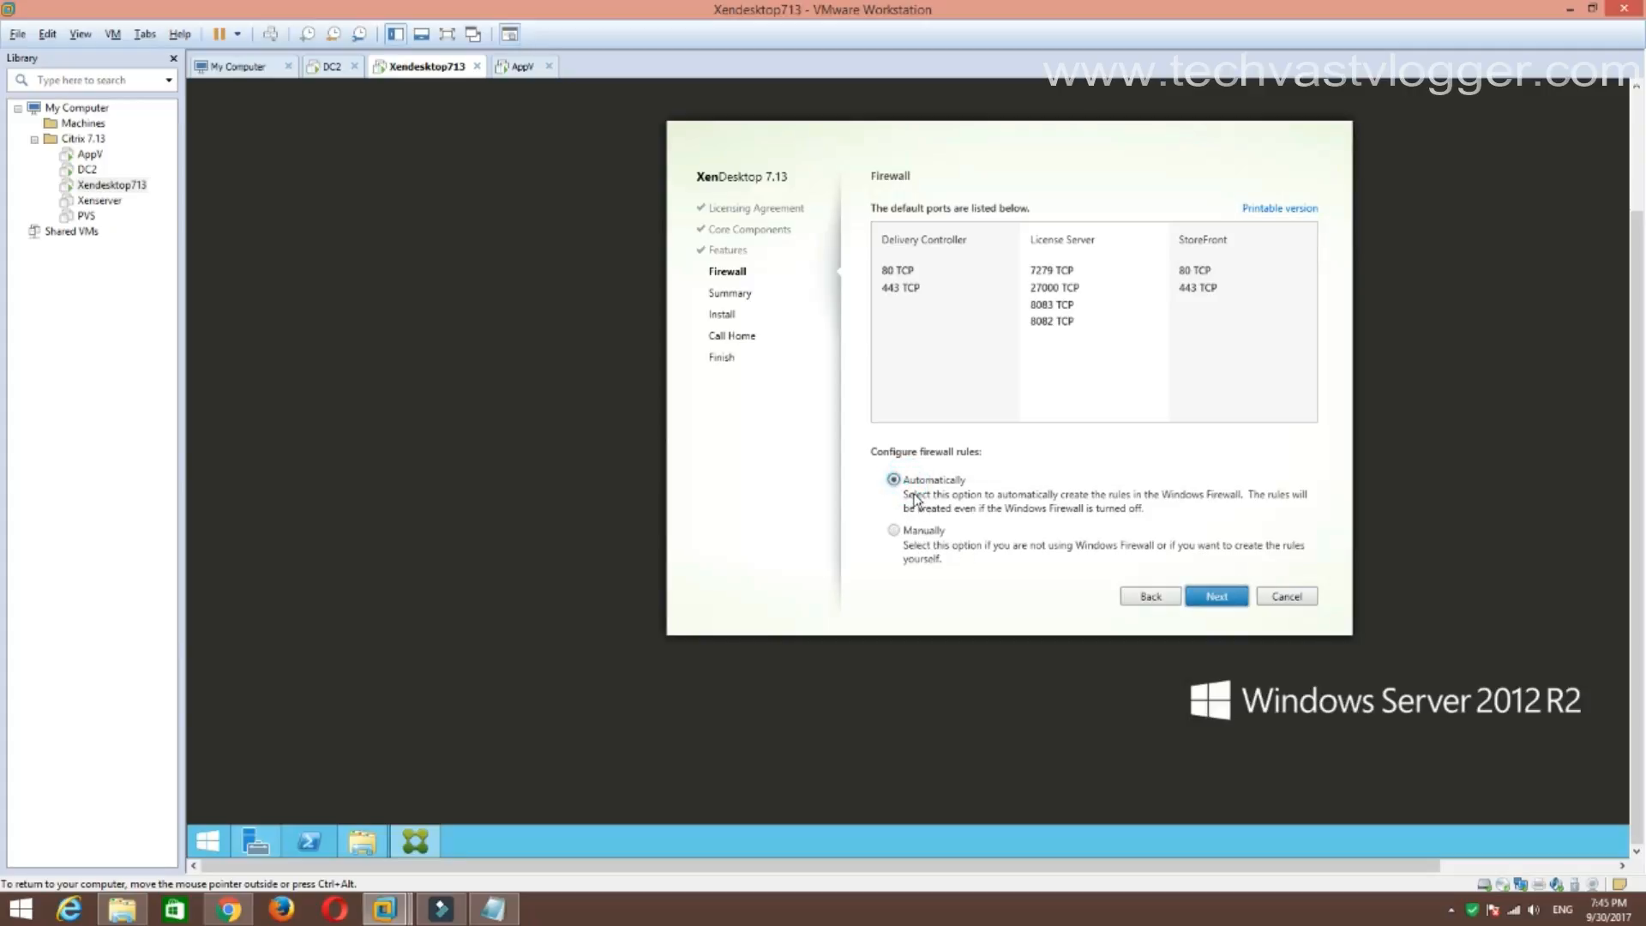
click(1223, 597)
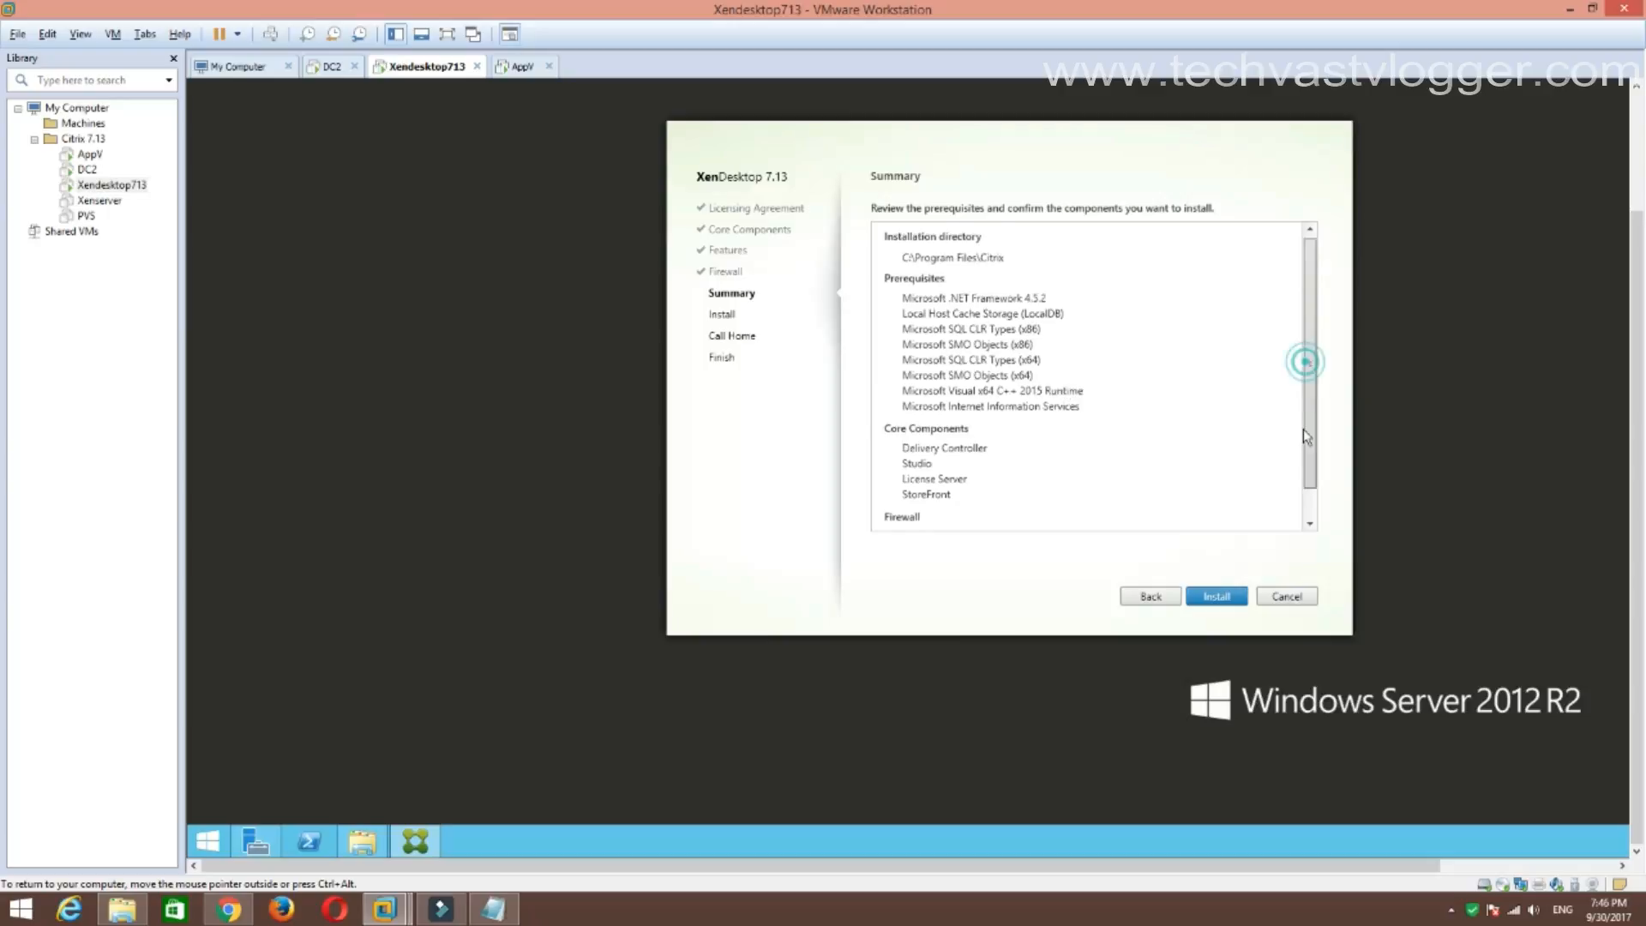
Review the Summary list and start installing the XenDesktop components.
scroll(1303, 368, down, 1)
click(1214, 597)
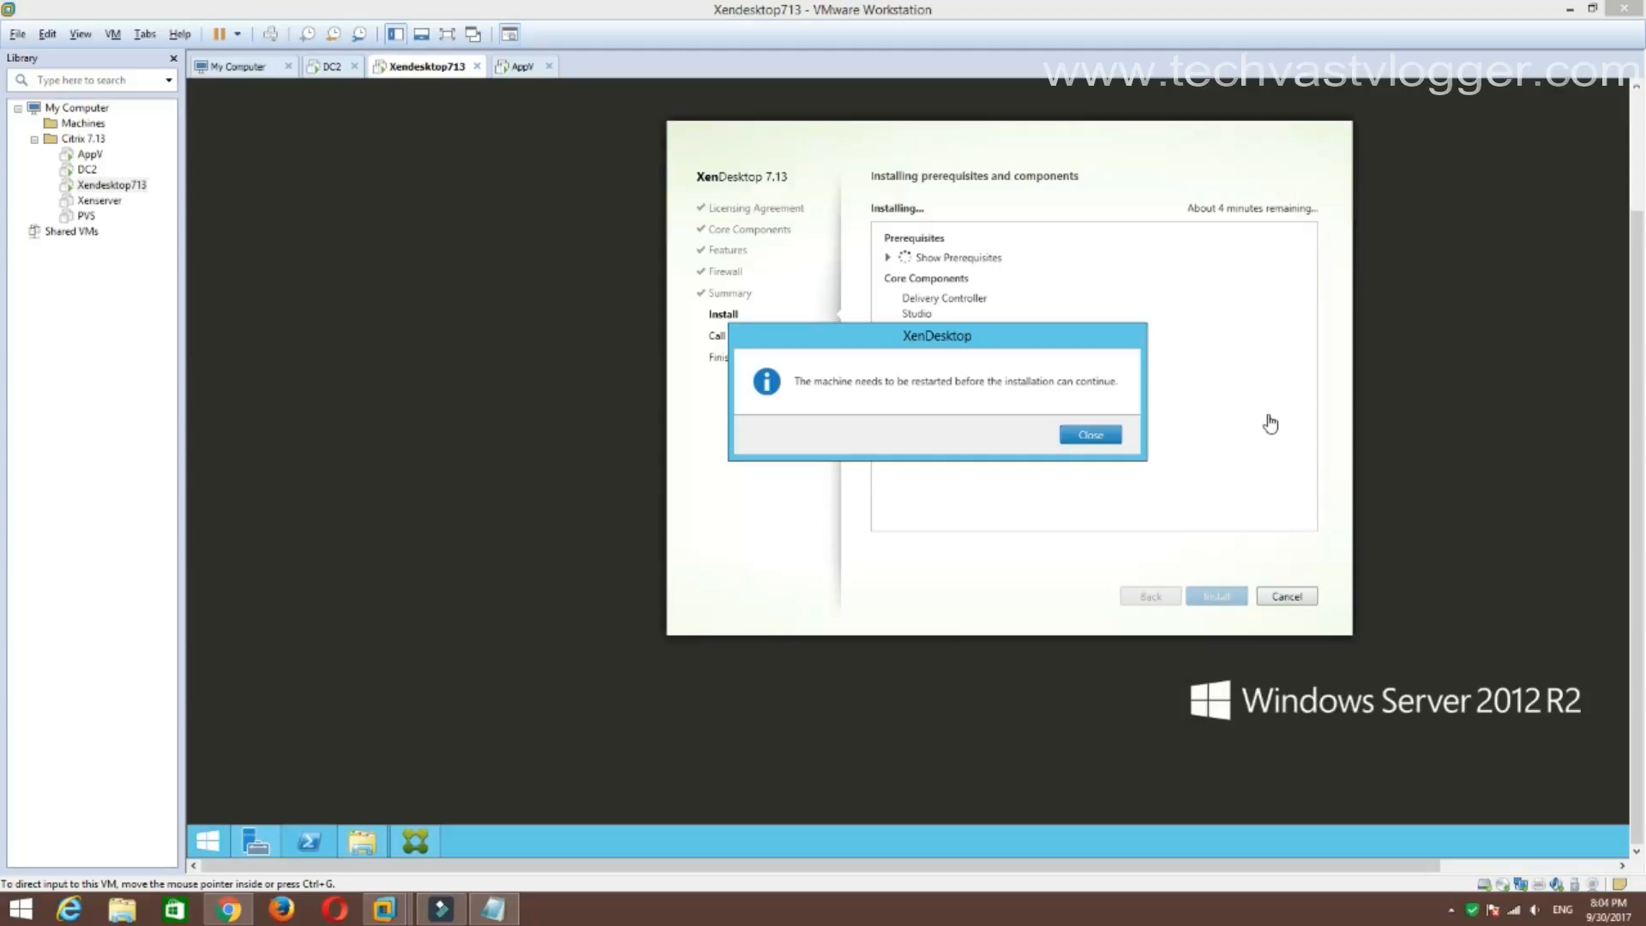
click(1105, 437)
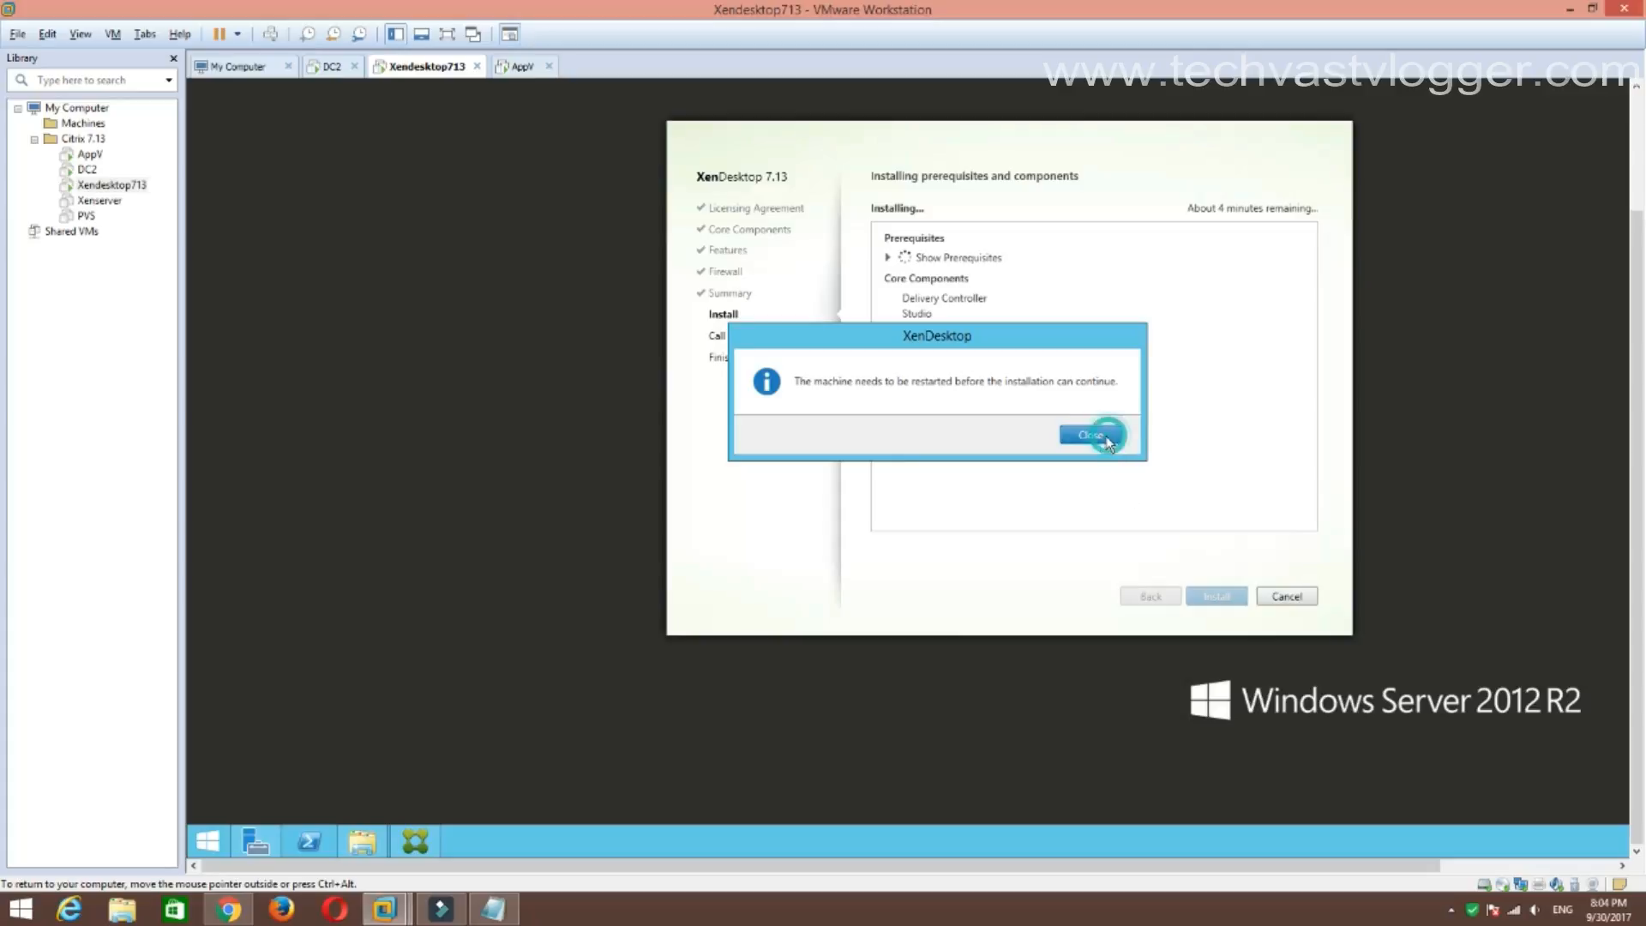
Dismiss the restart and sign-out notices, then sign back in via Ctrl+Alt+Del with the administrator password.
click(1103, 438)
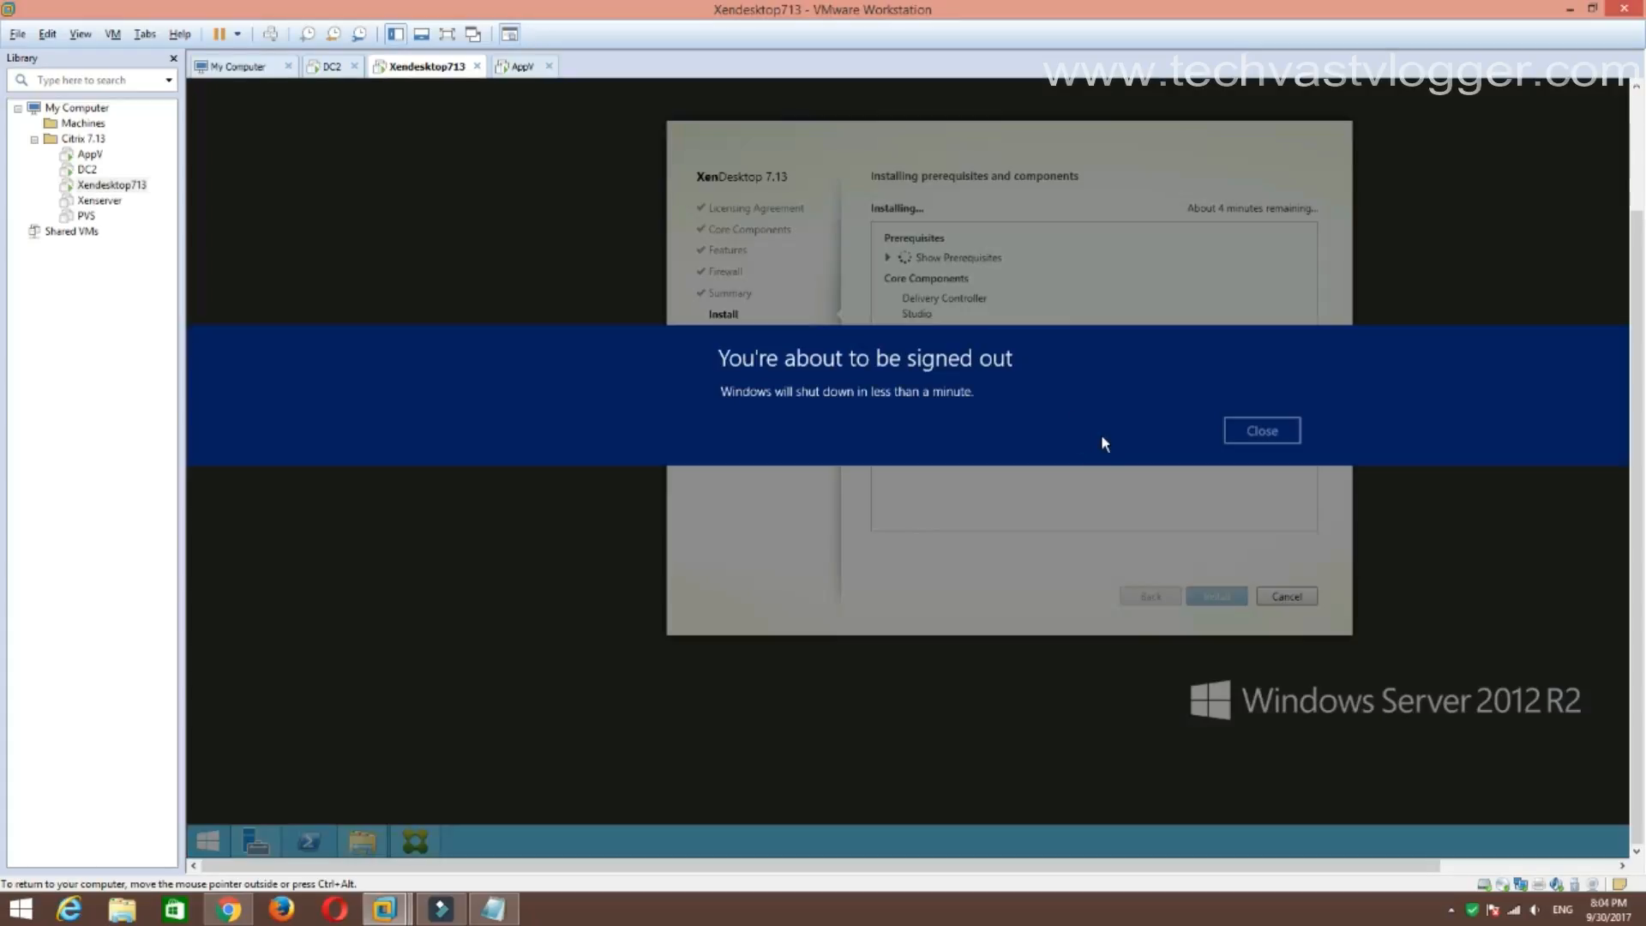
click(1255, 433)
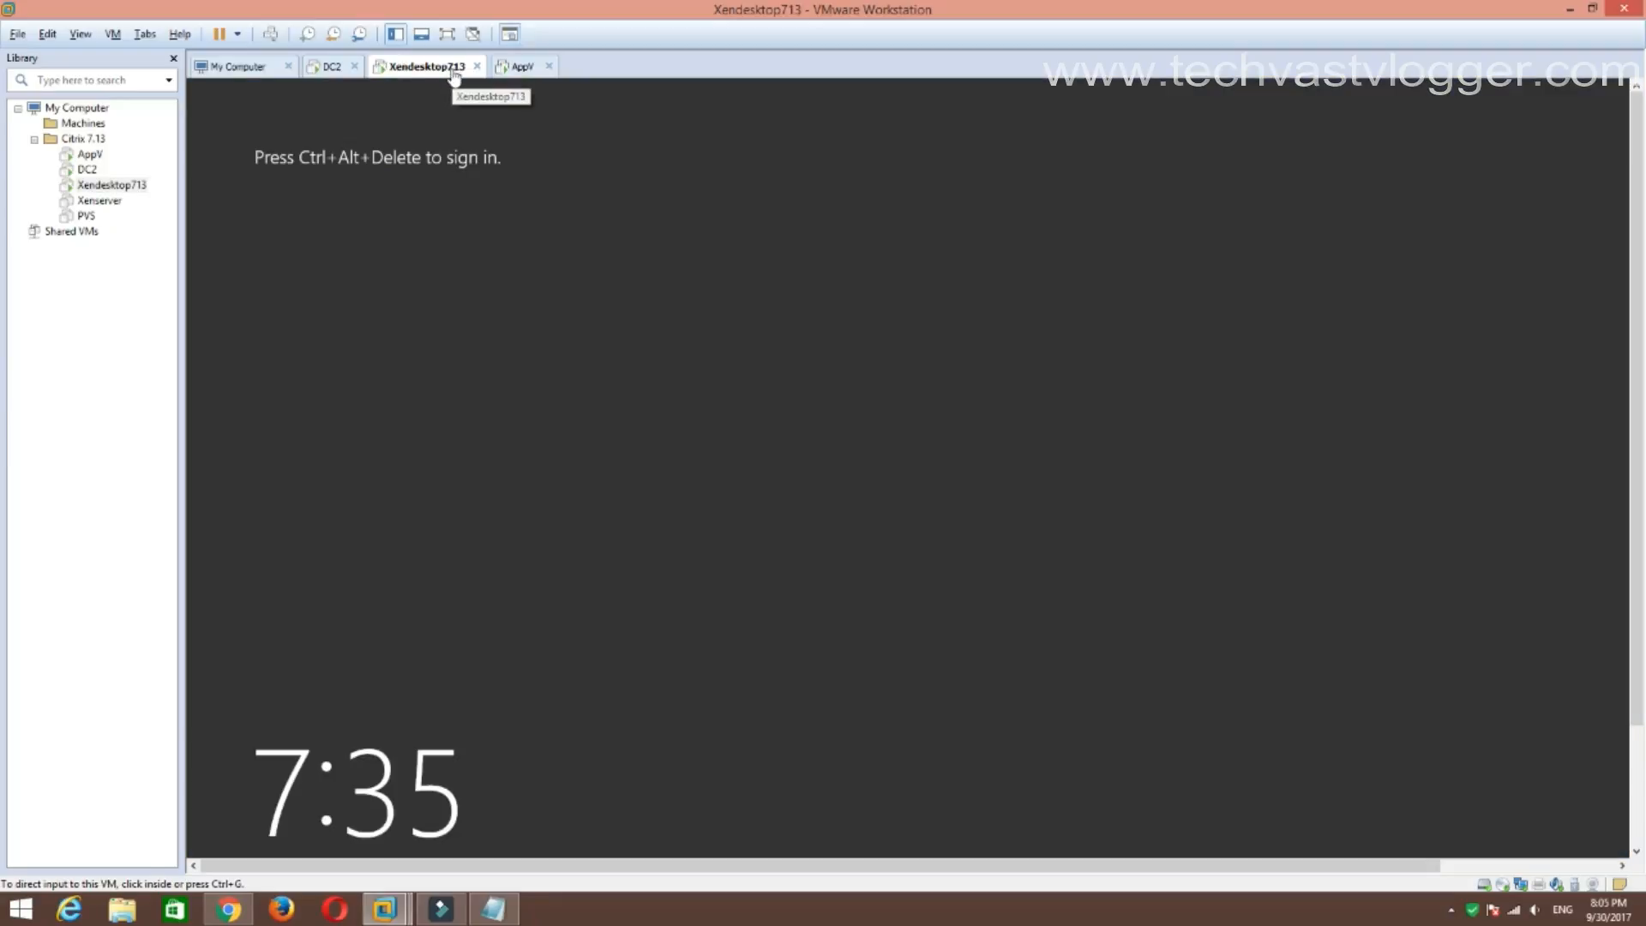
right_click(448, 75)
click(548, 168)
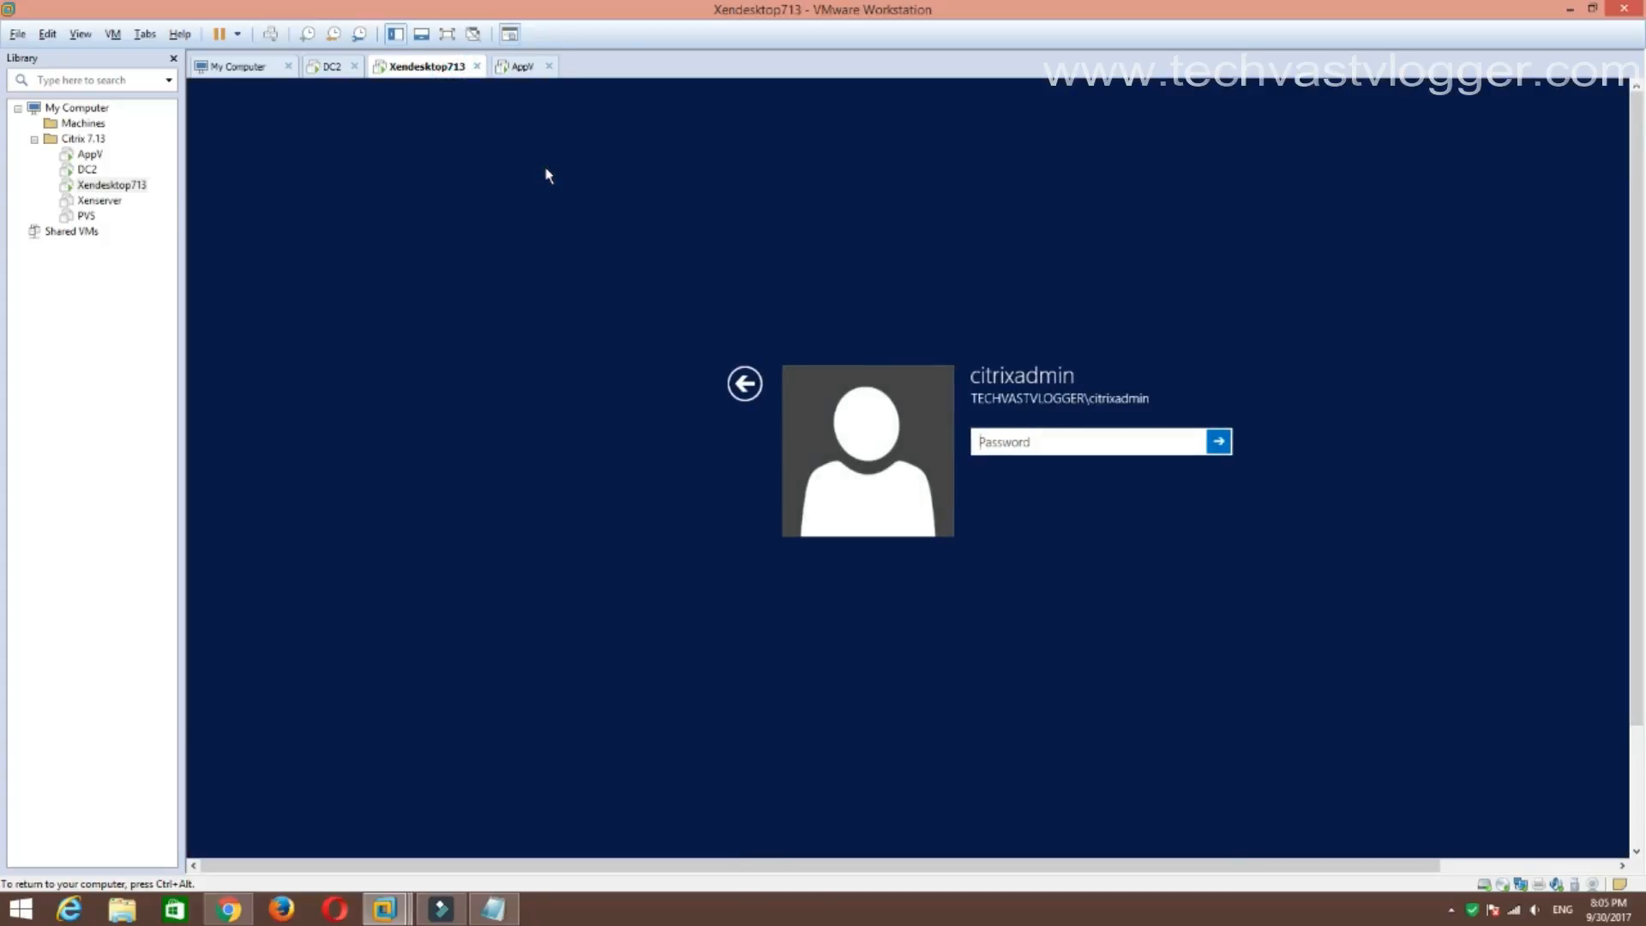
text(*********)
key(Return)
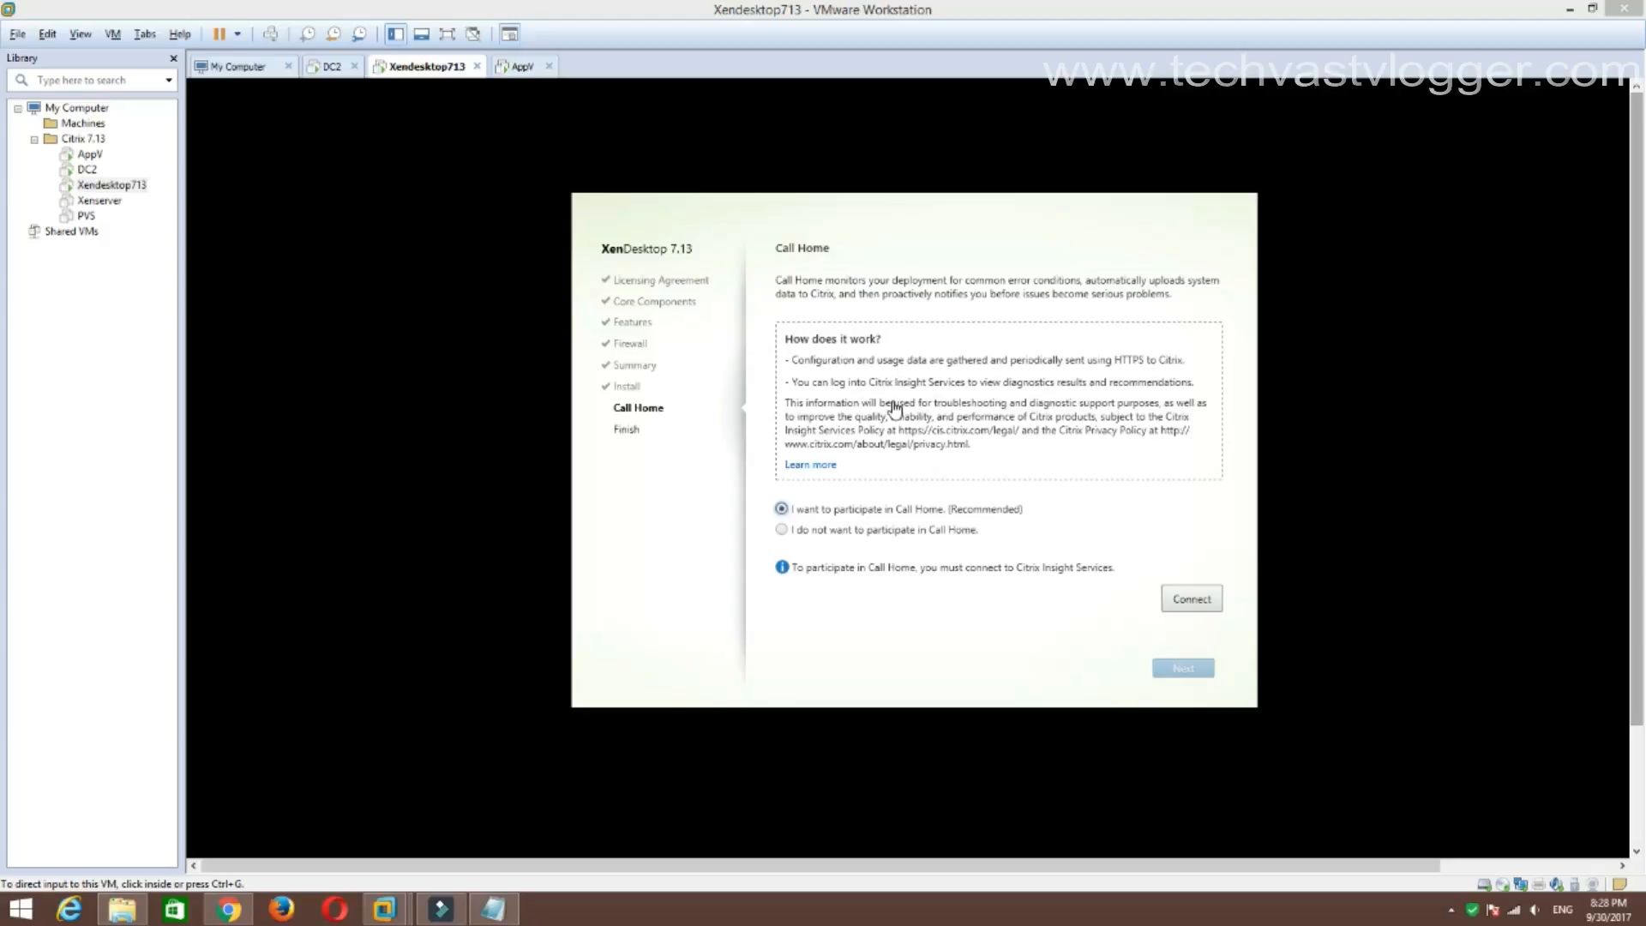
Decline Call Home participation and finish setup with Launch Studio checked.
click(776, 535)
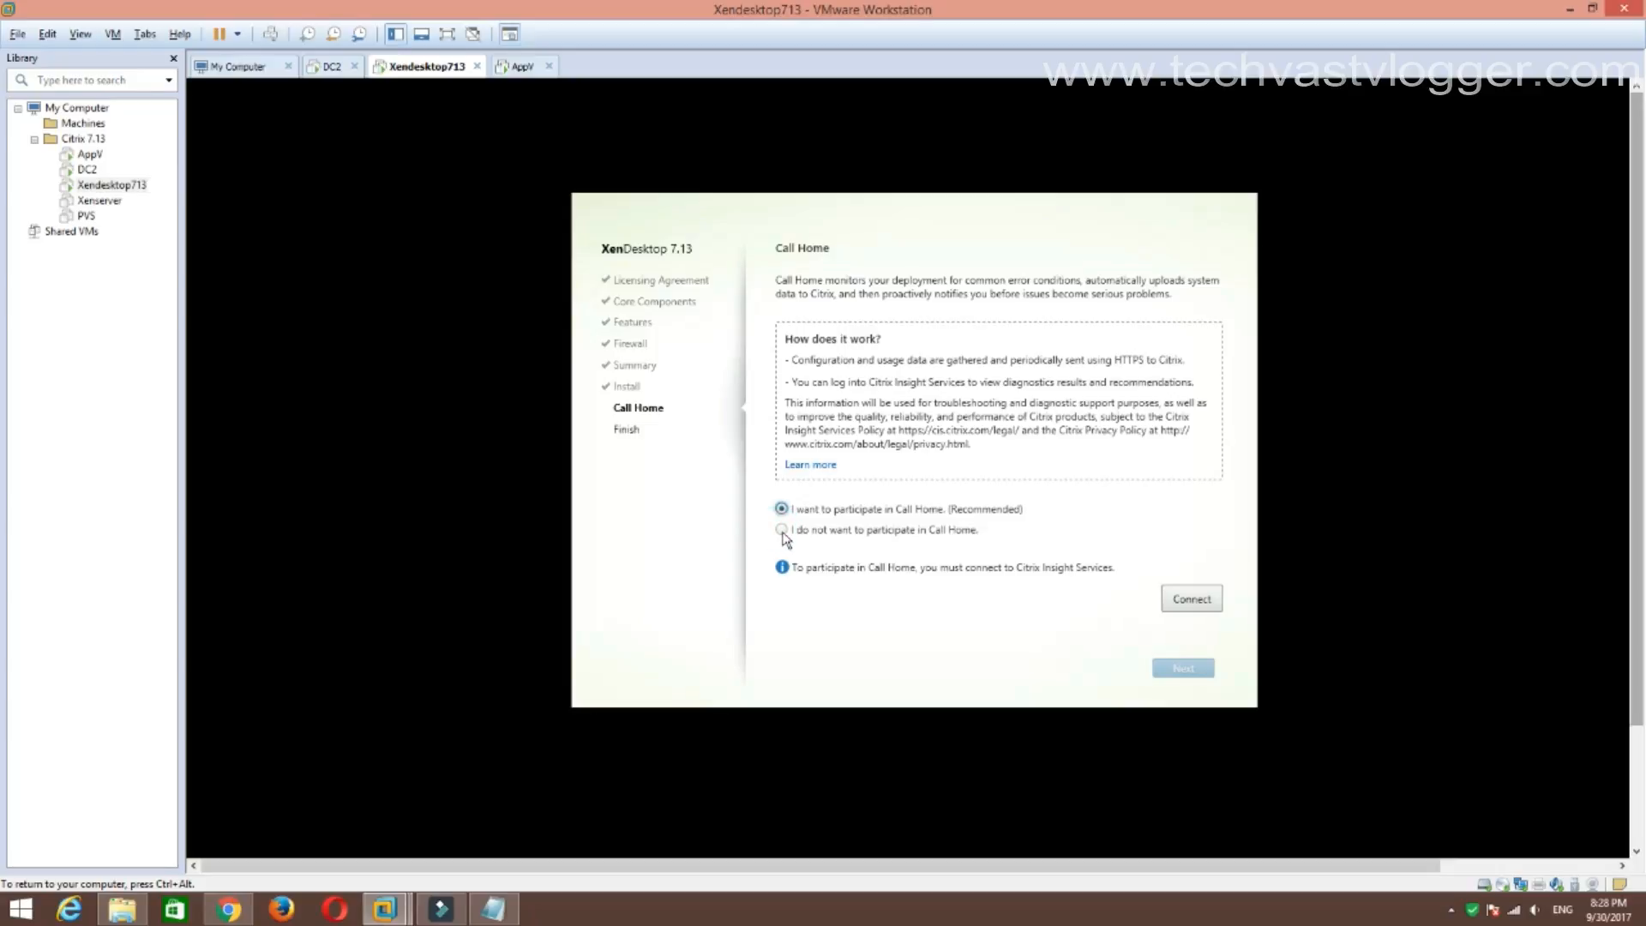
click(782, 534)
click(1176, 665)
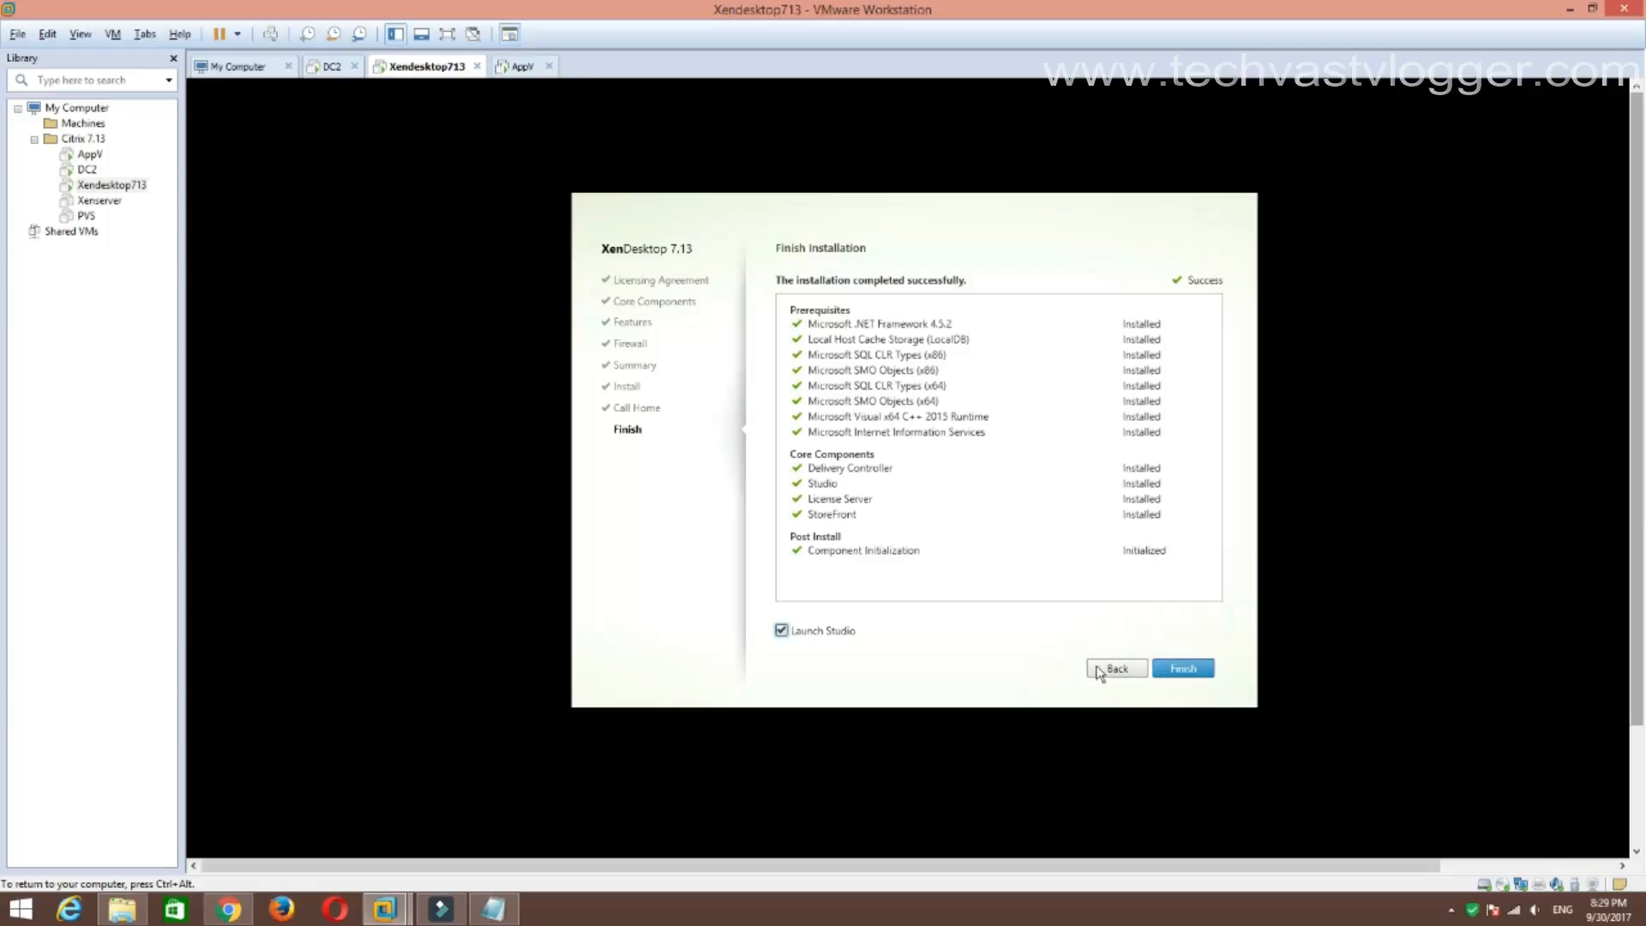
click(1185, 670)
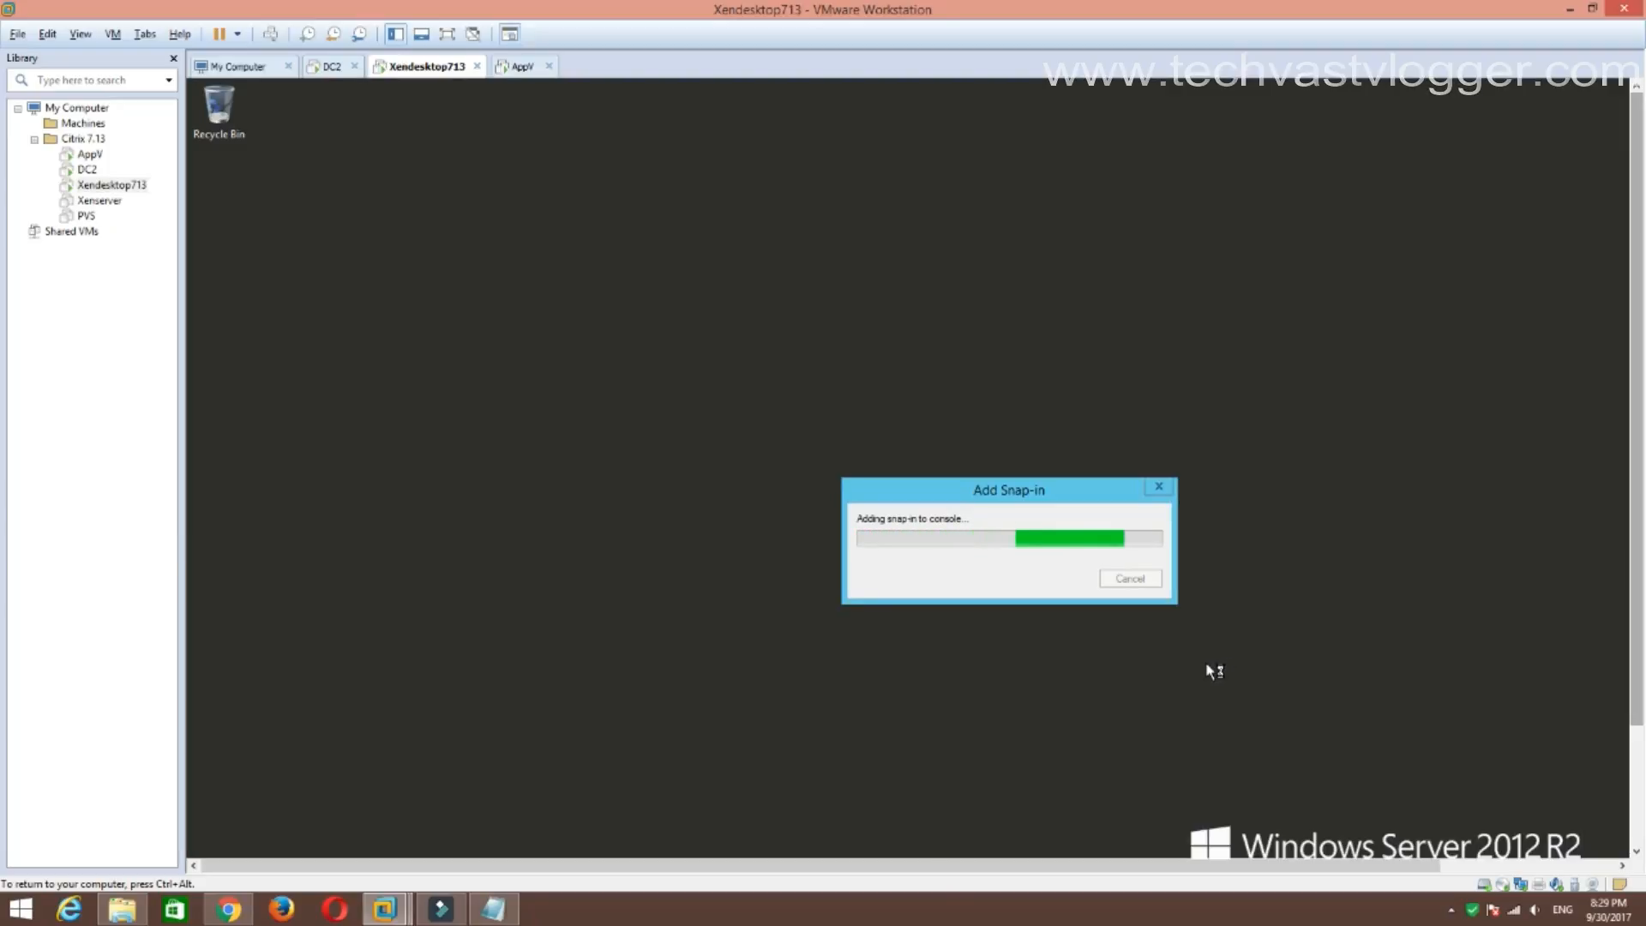
Choose 'Deliver applications and desktops to your users' on the Citrix Studio welcome page.
click(447, 34)
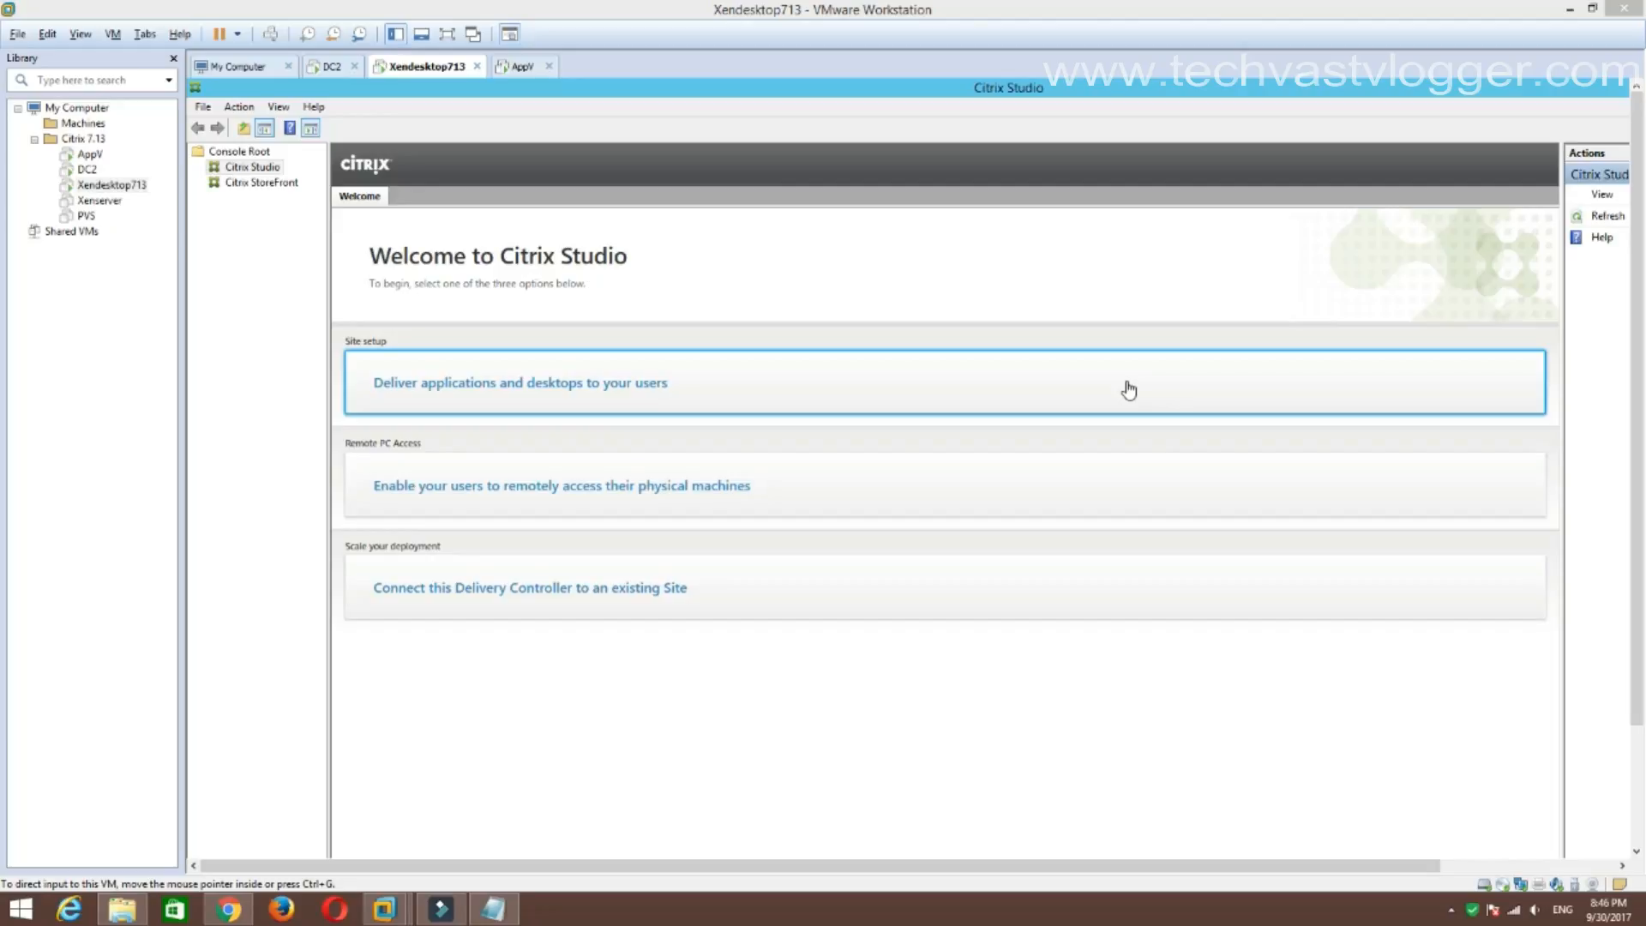
click(929, 388)
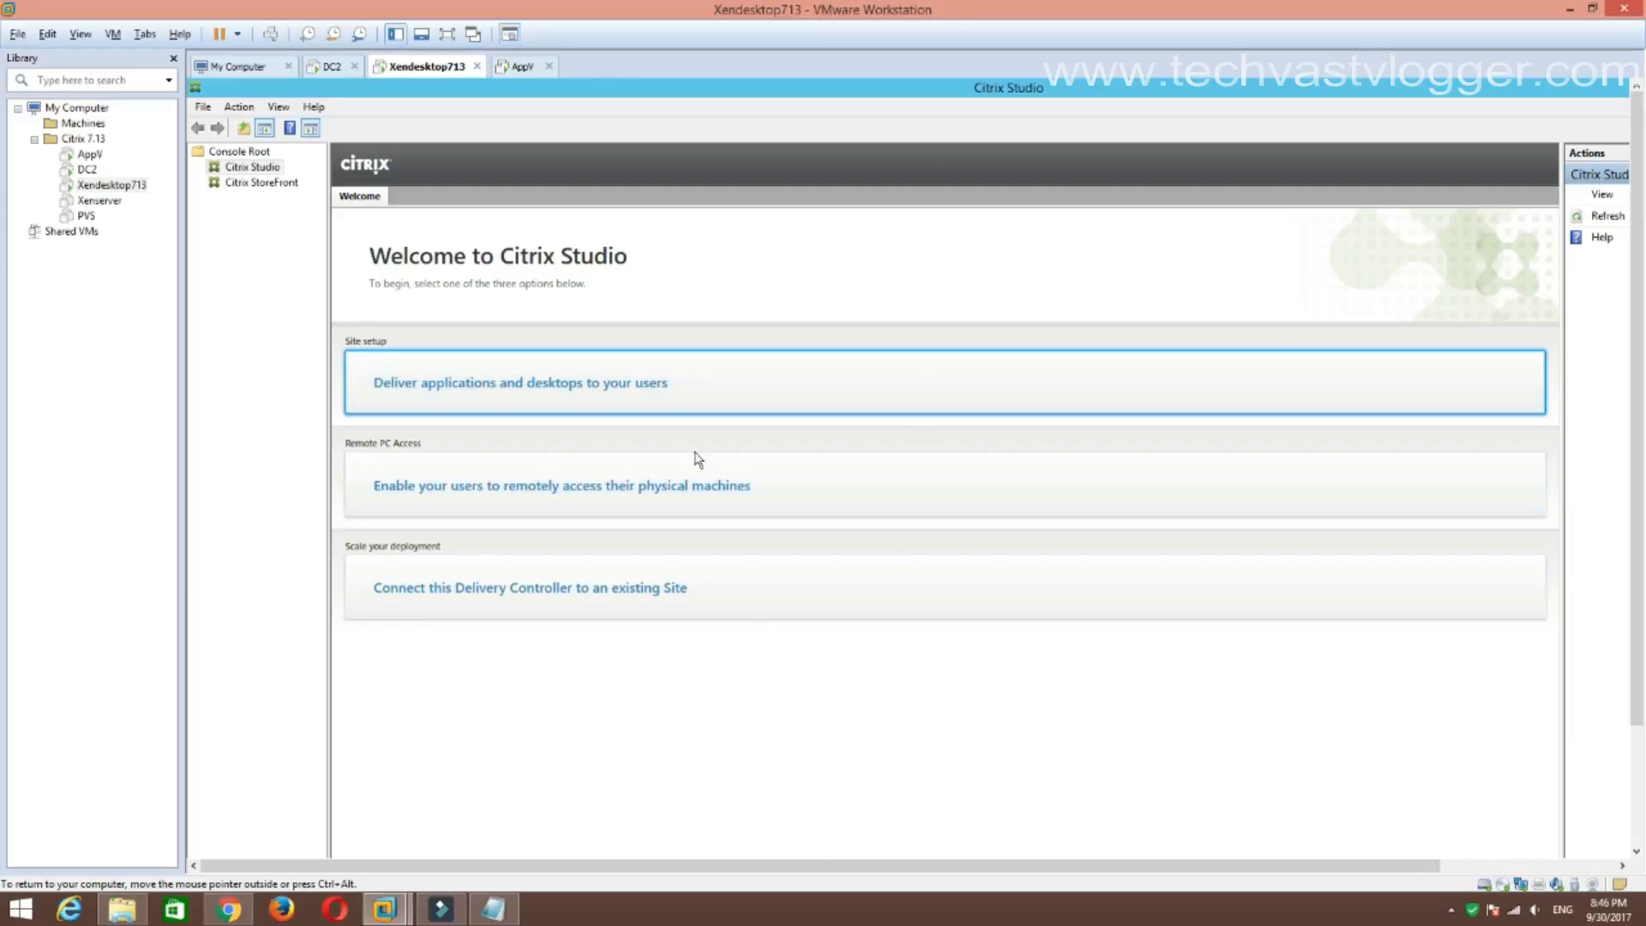
click(580, 370)
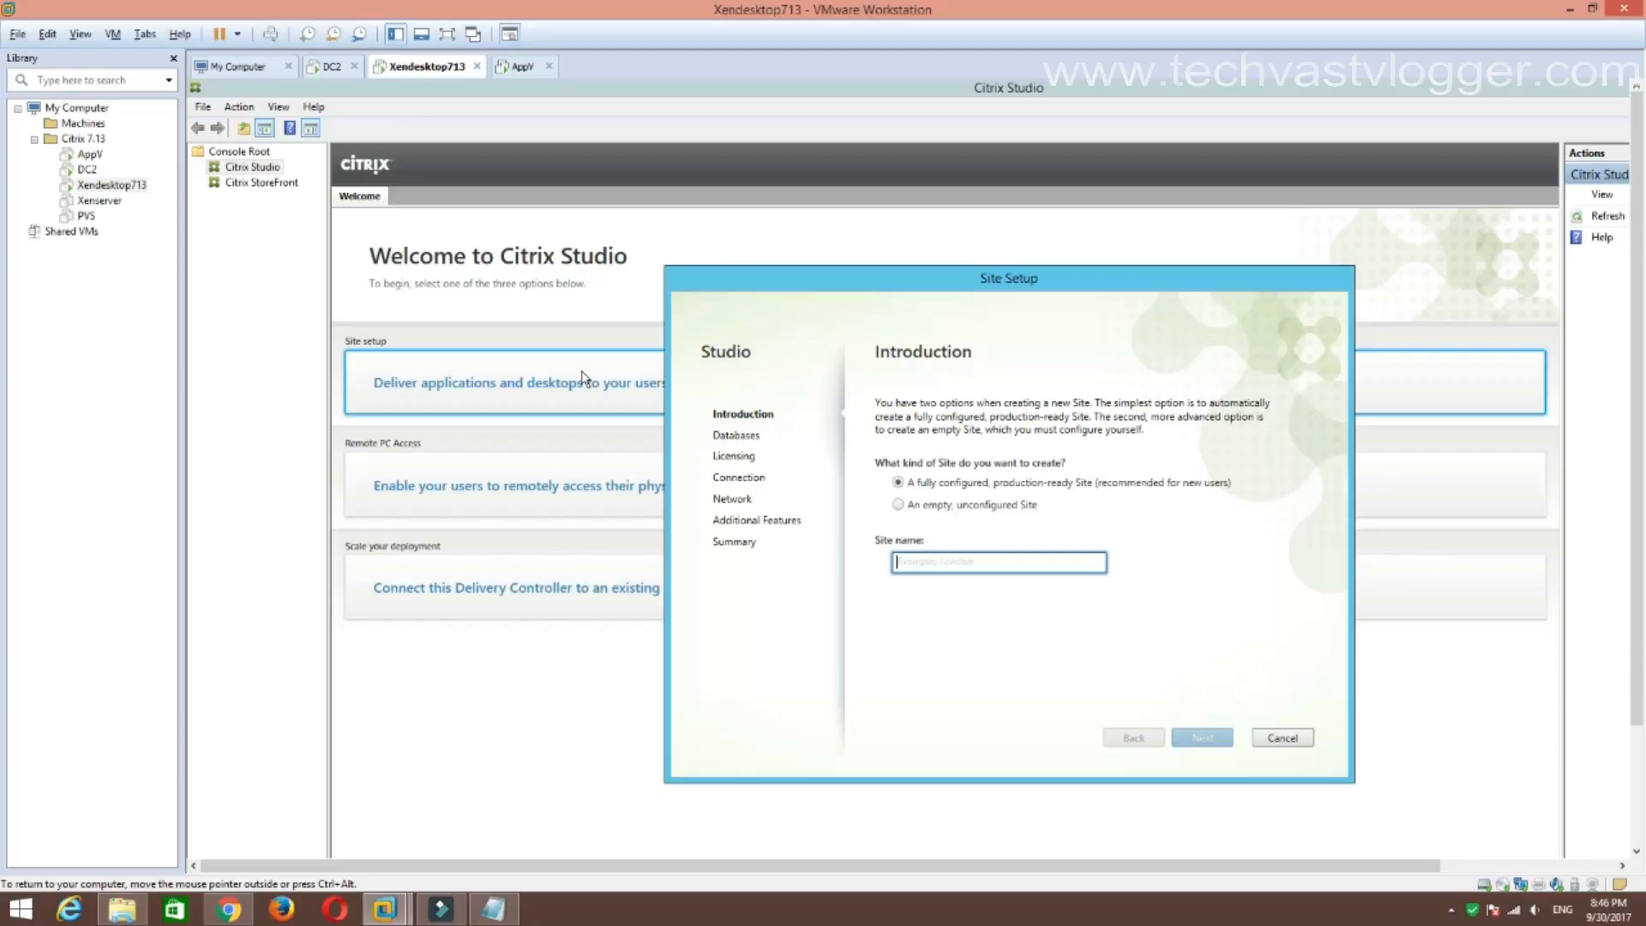
Enter 'TechVast' as the site name and advance to the Databases page.
text(Tec)
text(hVast)
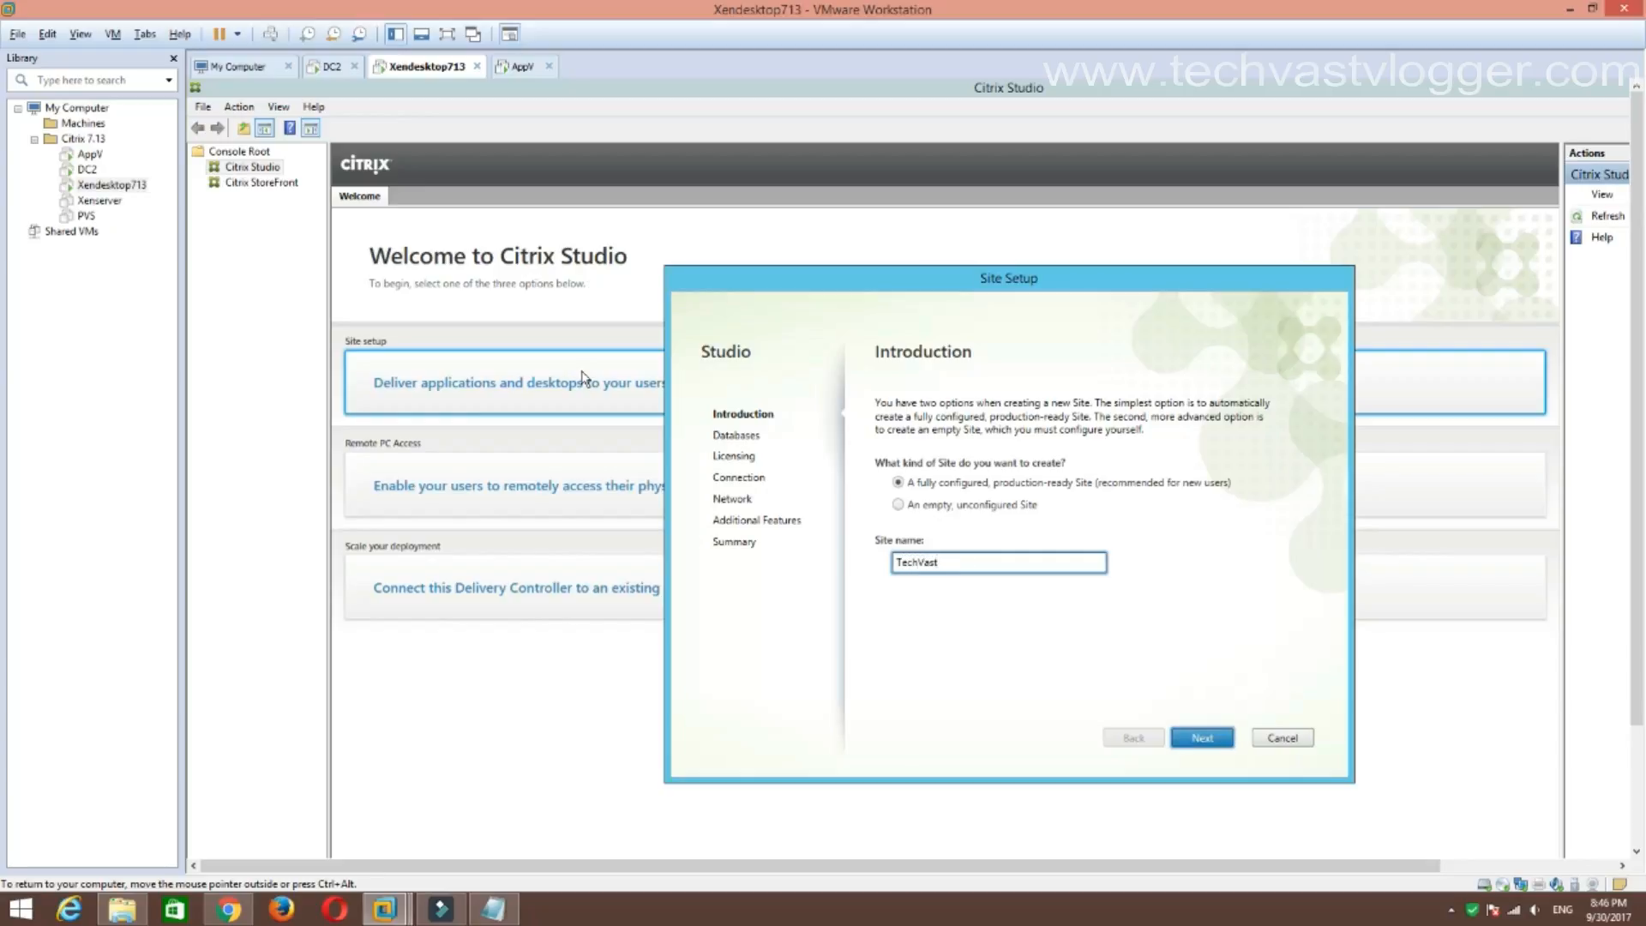
click(1200, 738)
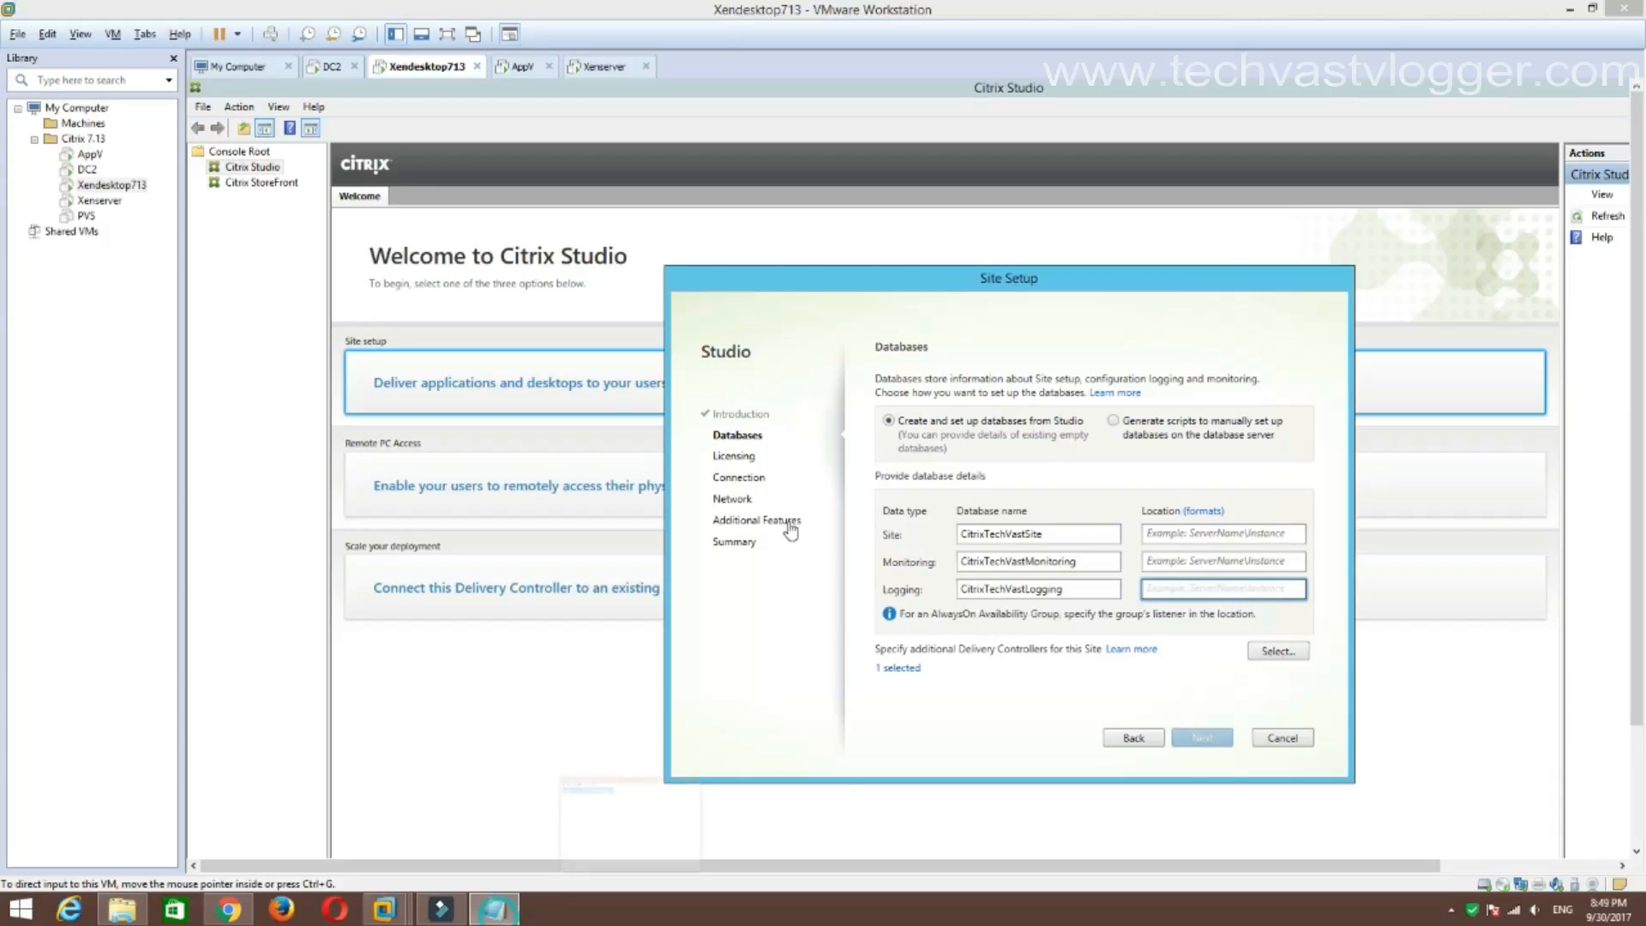
Paste appv\techvastvlogger into the Site, Monitoring and Logging database locations and continue to Licensing.
click(494, 908)
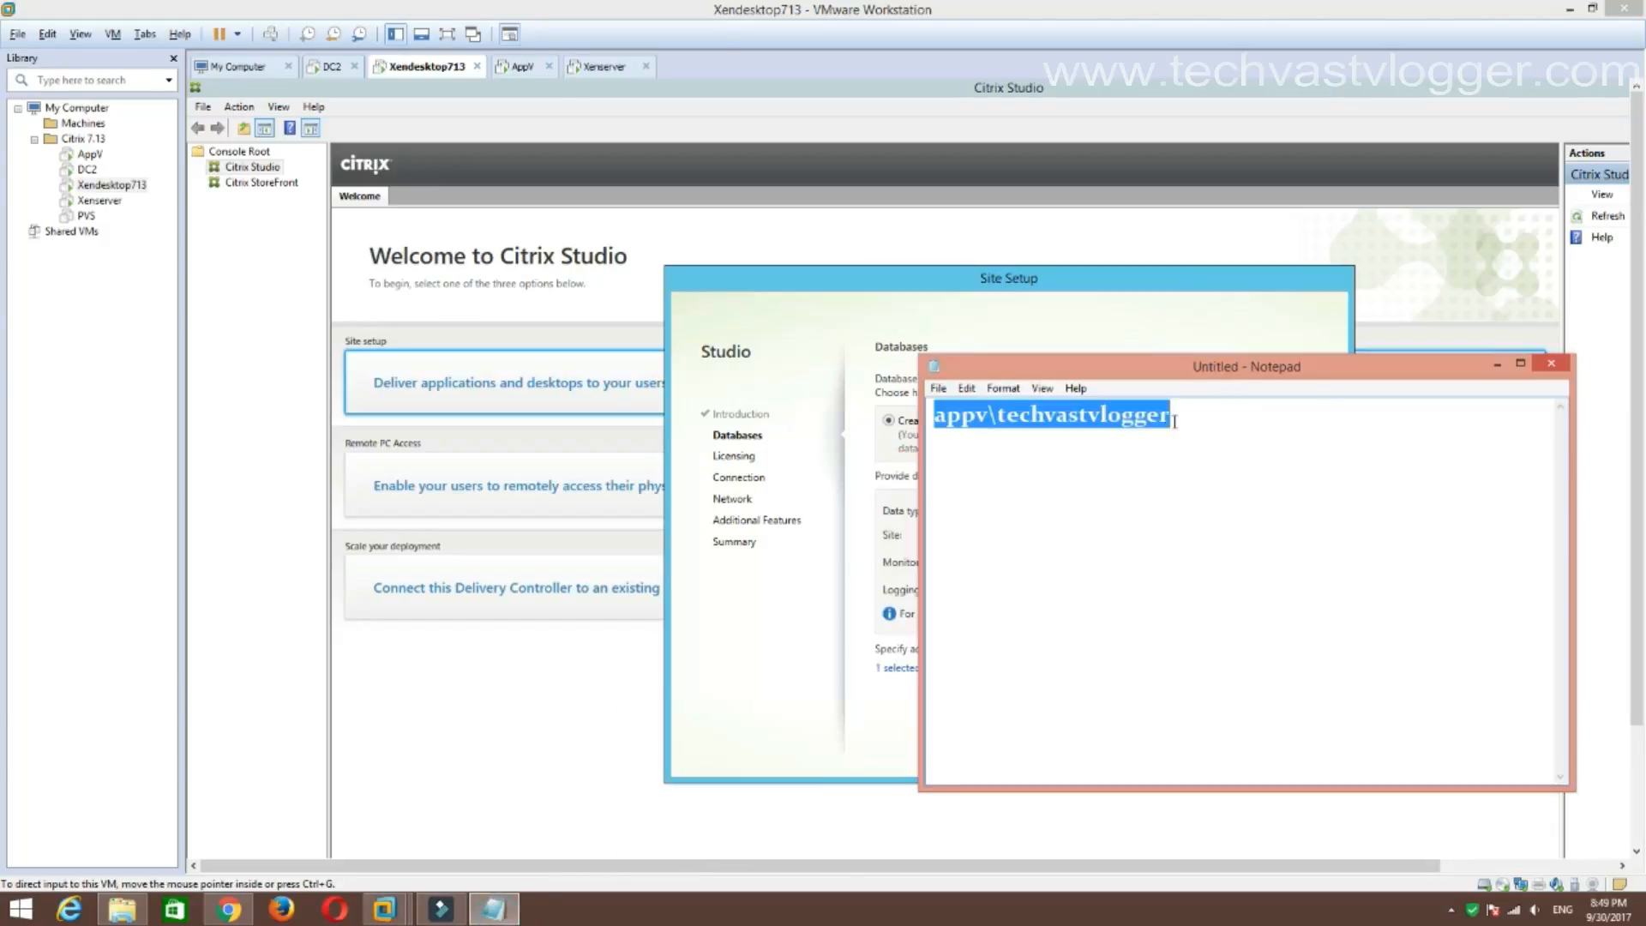
click(1497, 363)
click(1148, 533)
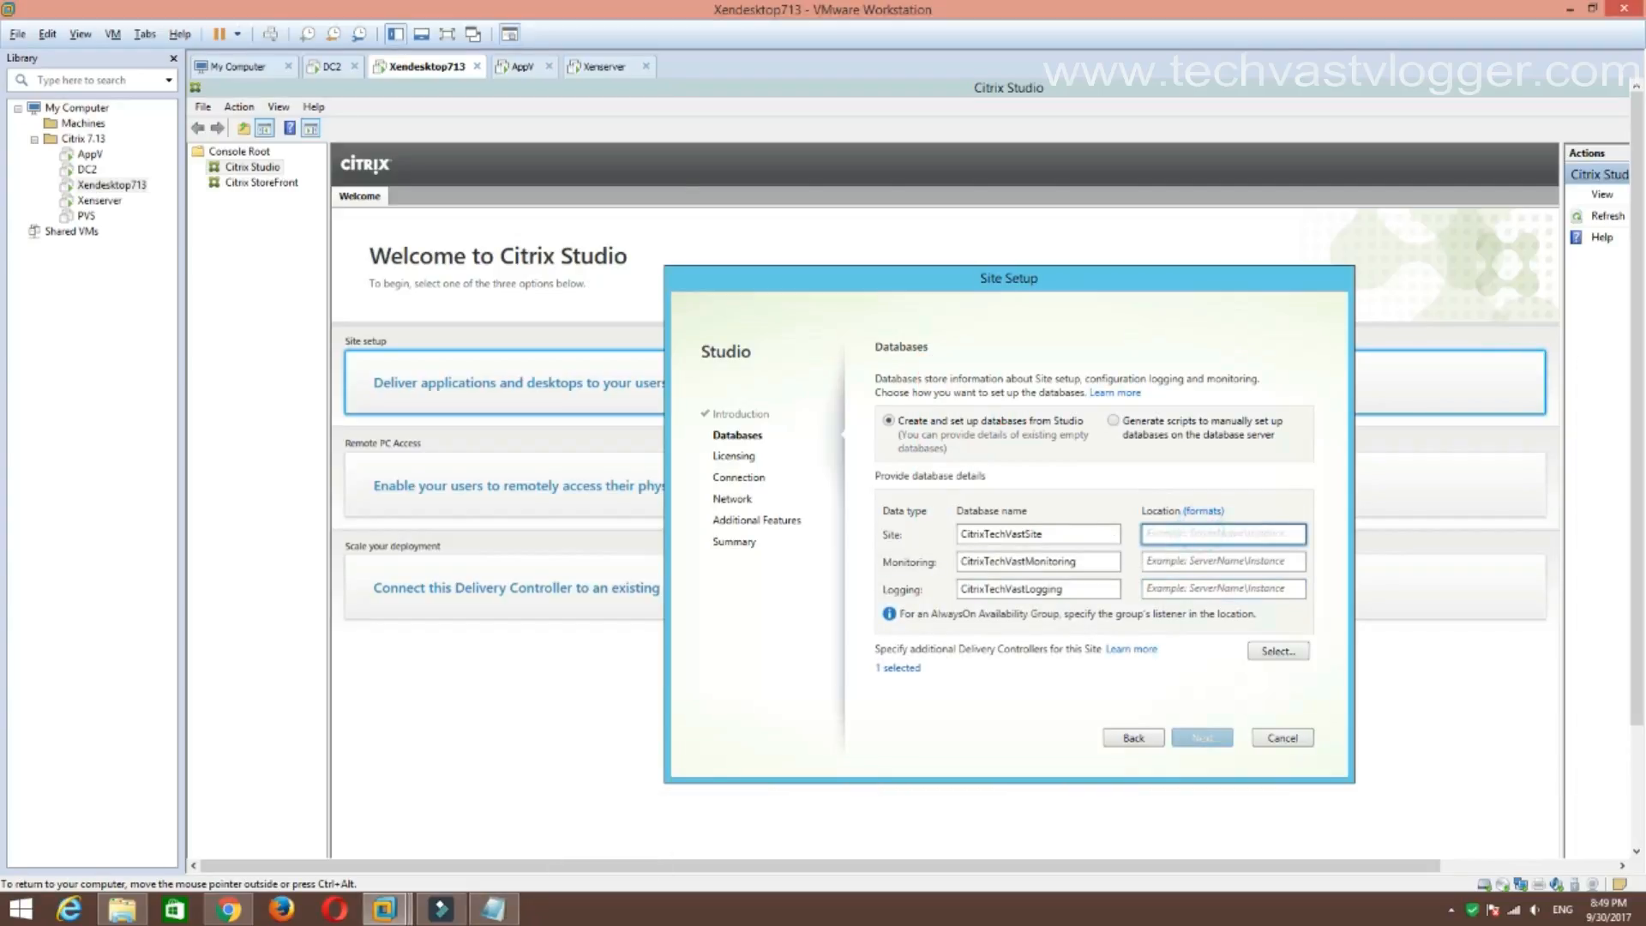
text(appv\techvastvlogger)
click(1176, 561)
text(appv\techvastvlogger)
click(1182, 588)
text(appv\techvastvlogger)
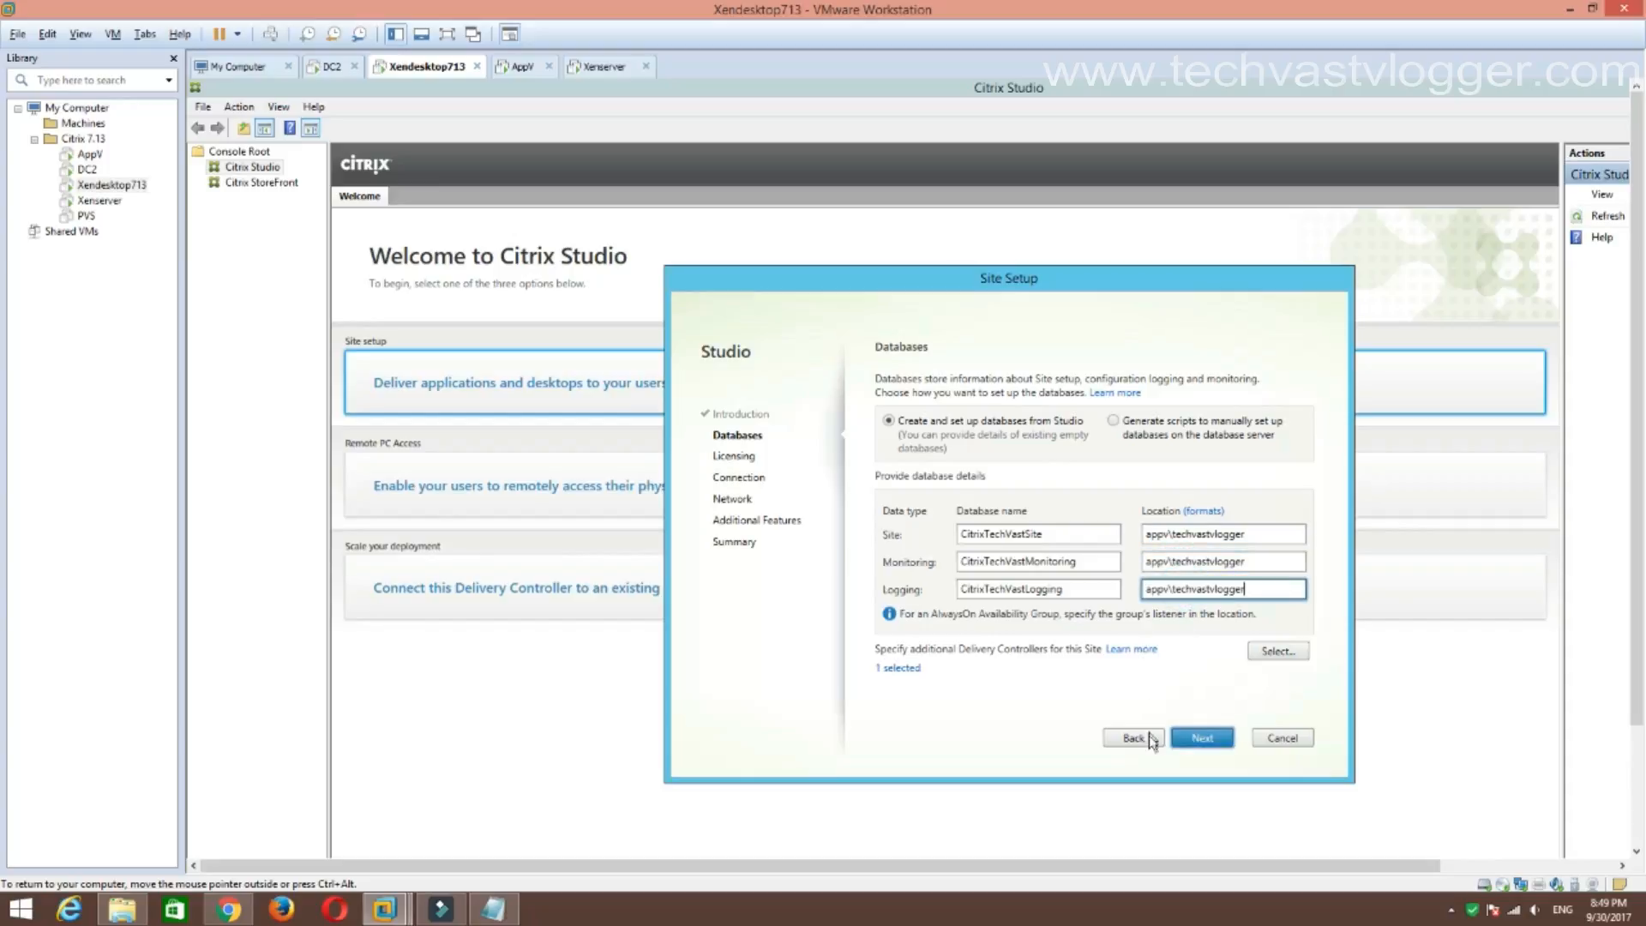
click(1212, 739)
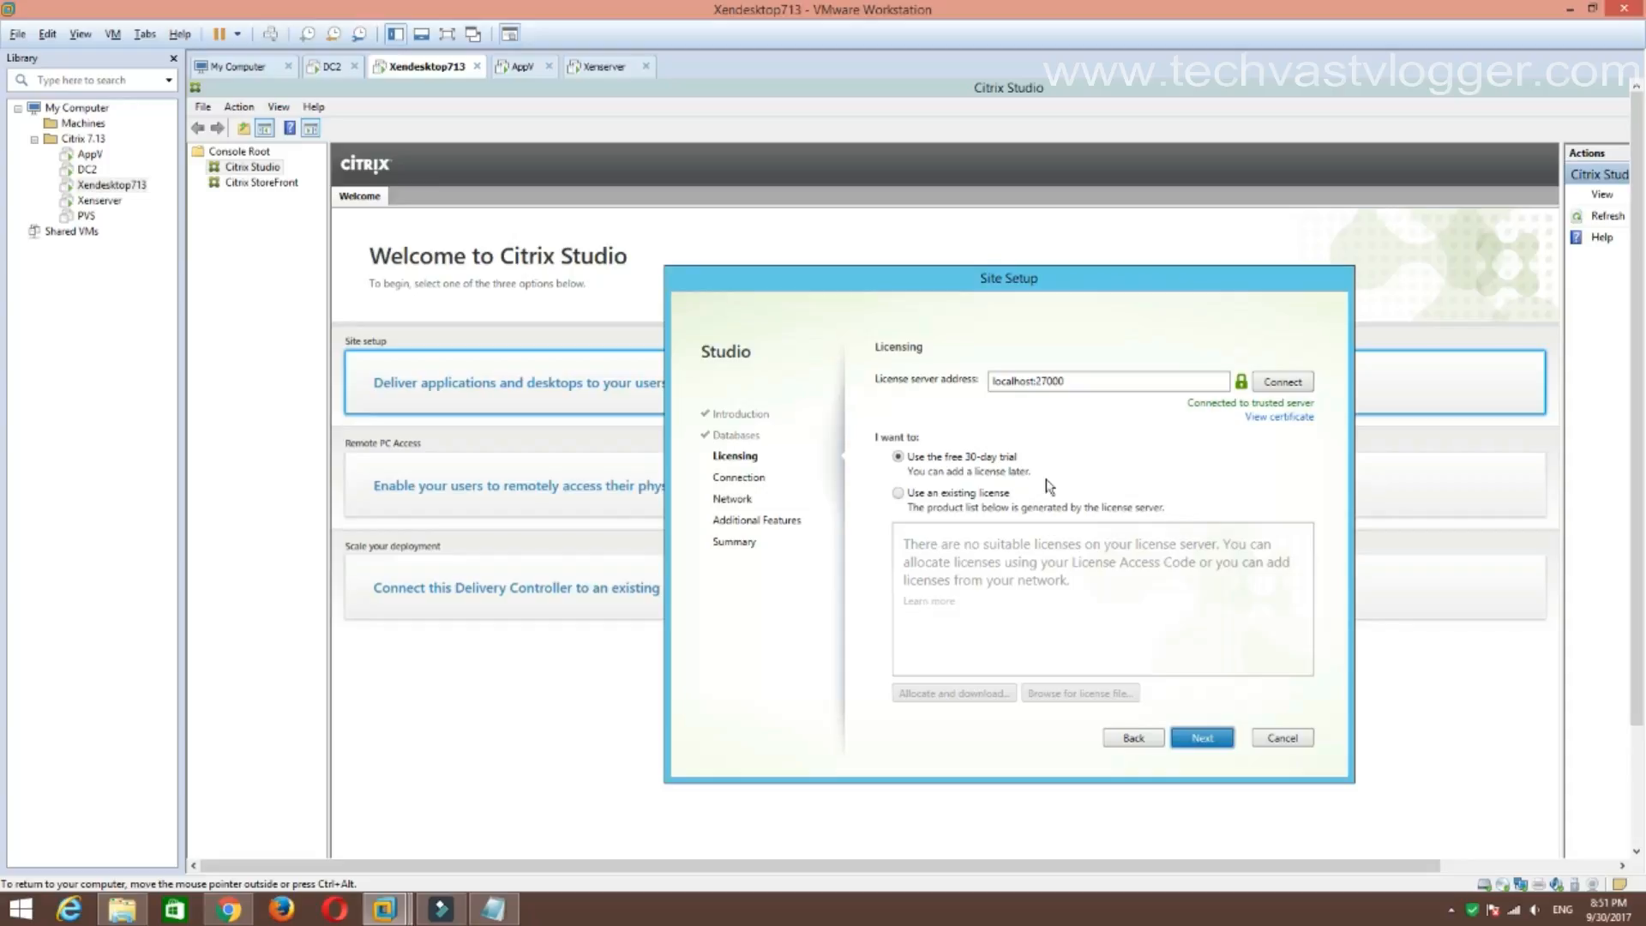
Accept the free 30-day trial on license server localhost:27000 and choose Citrix XenServer as connection type.
click(1297, 380)
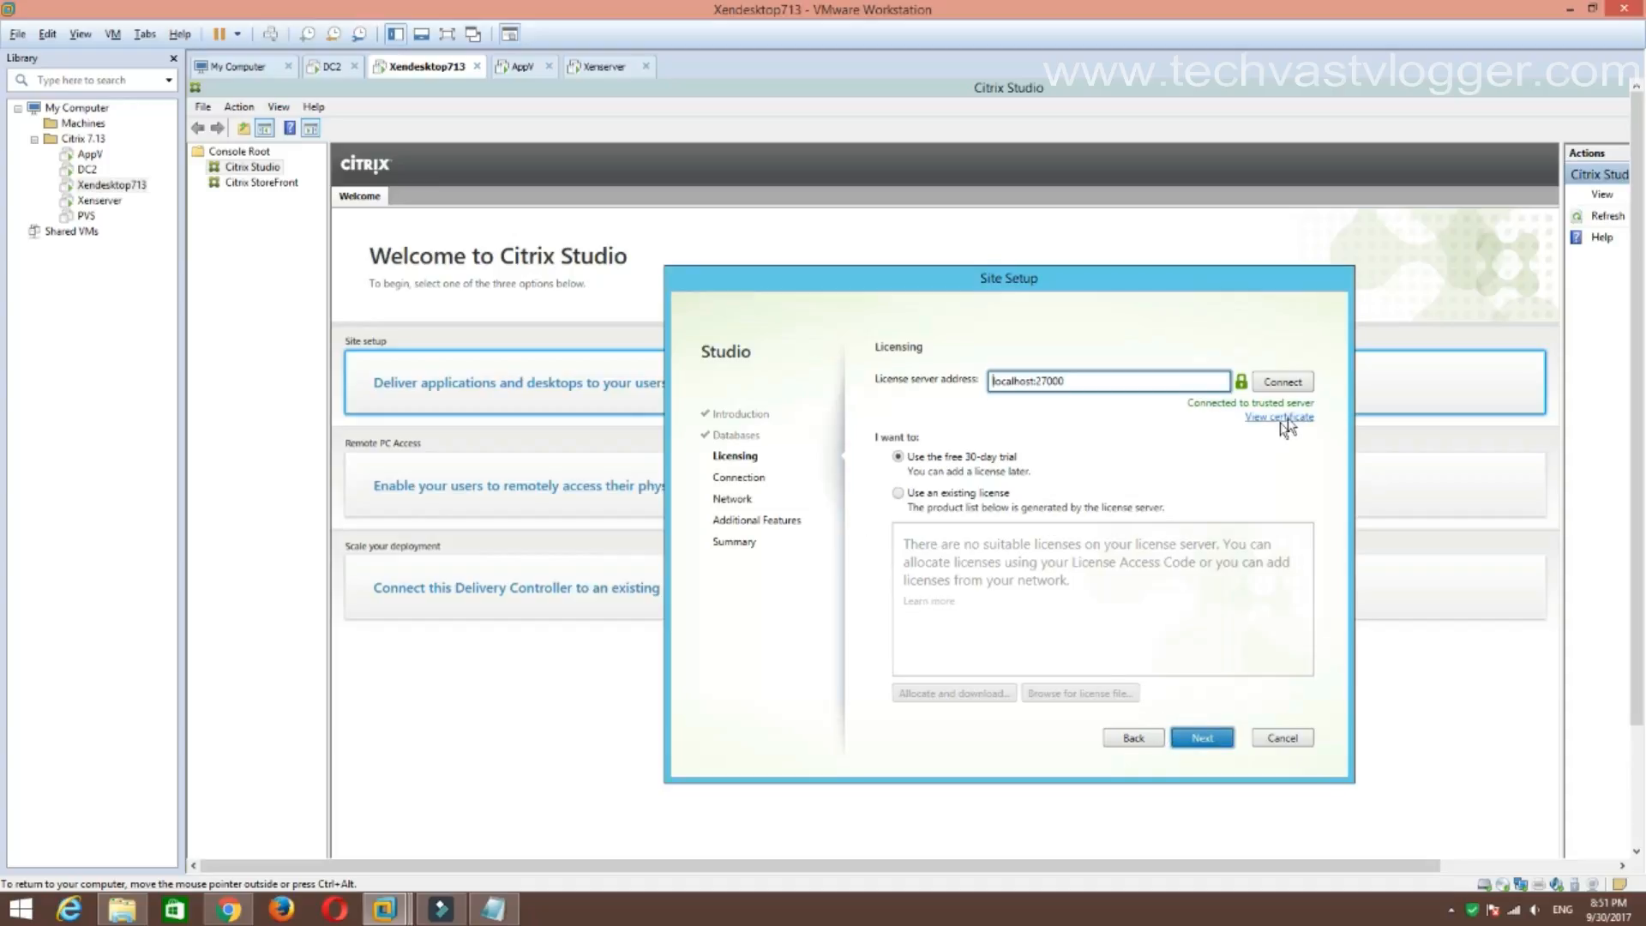
click(1220, 739)
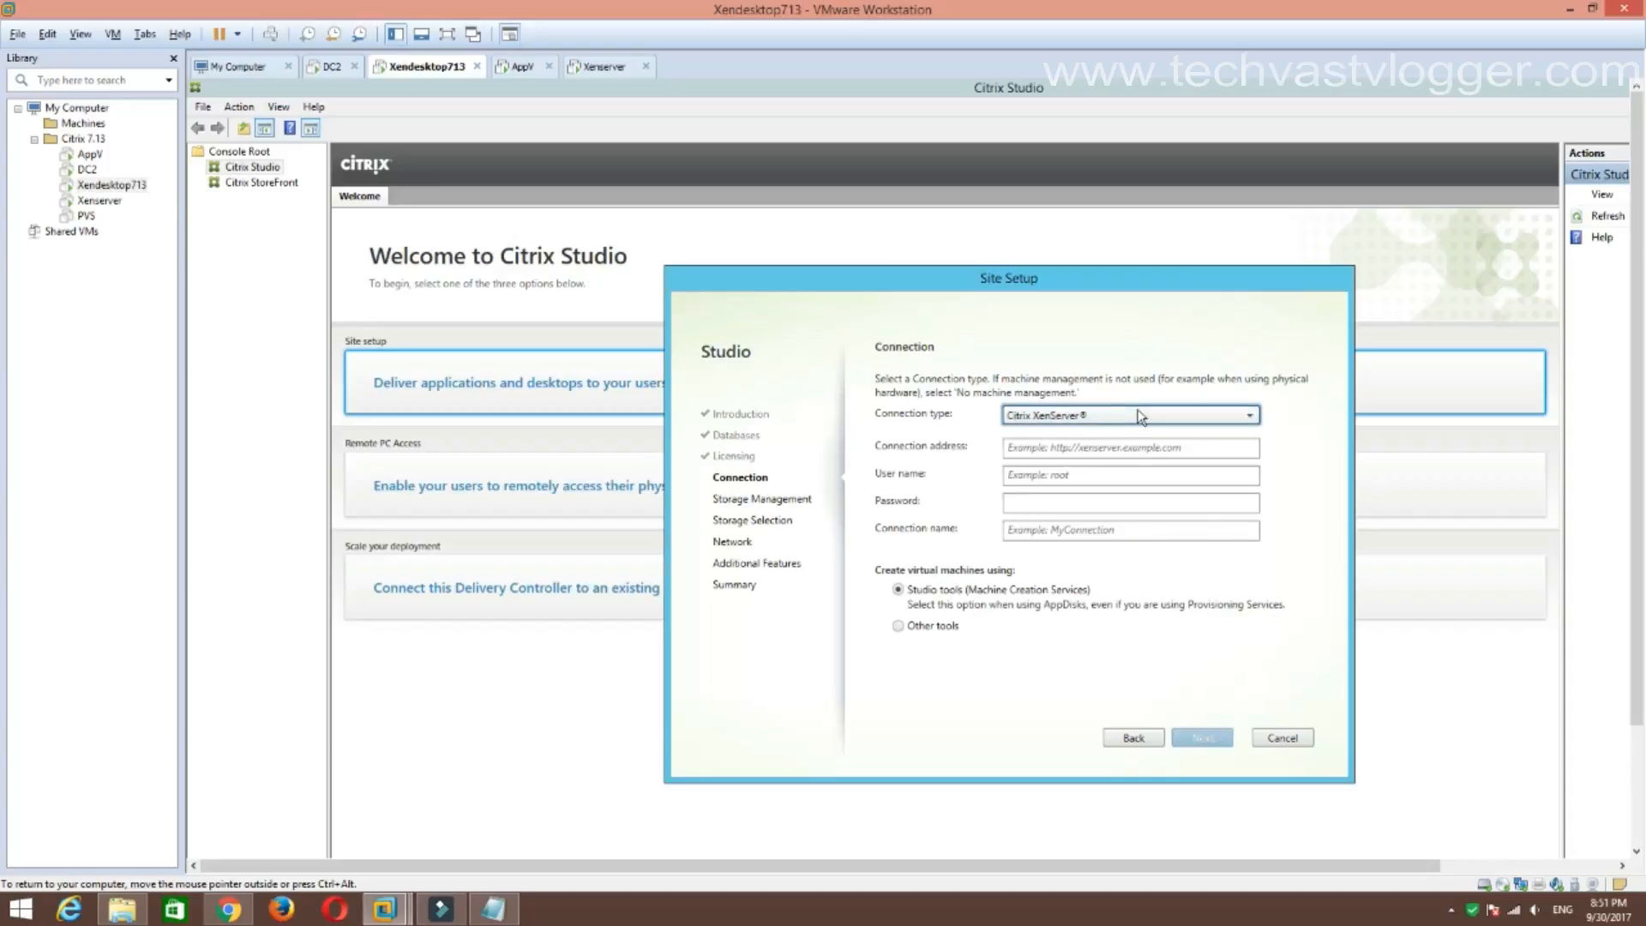
click(1140, 417)
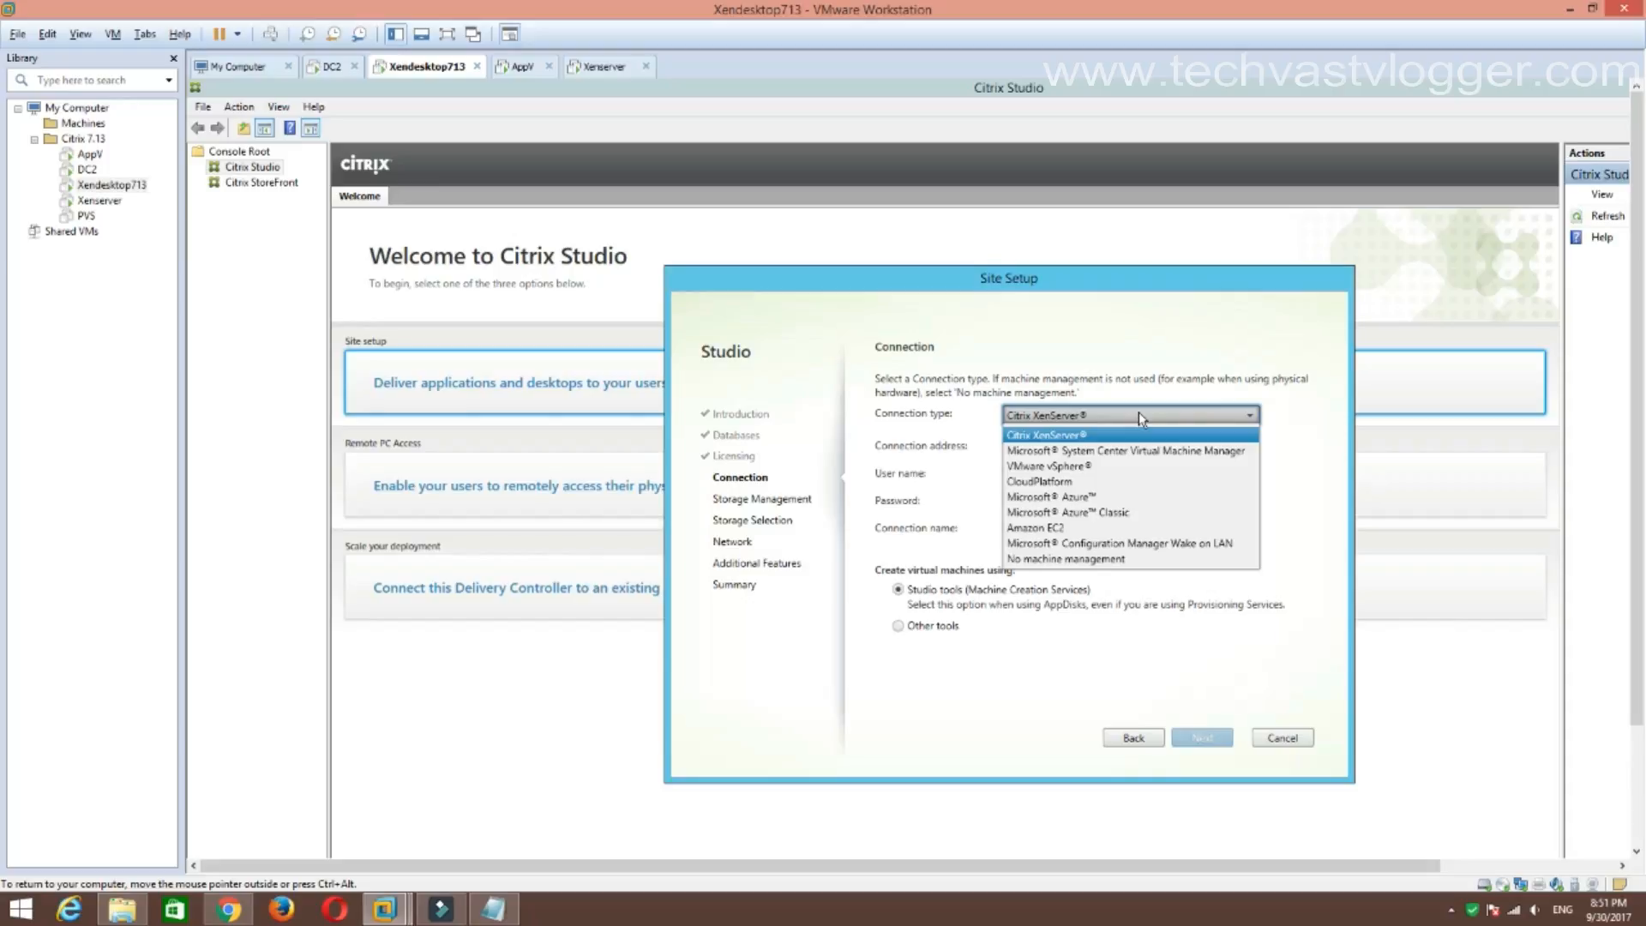
click(1084, 416)
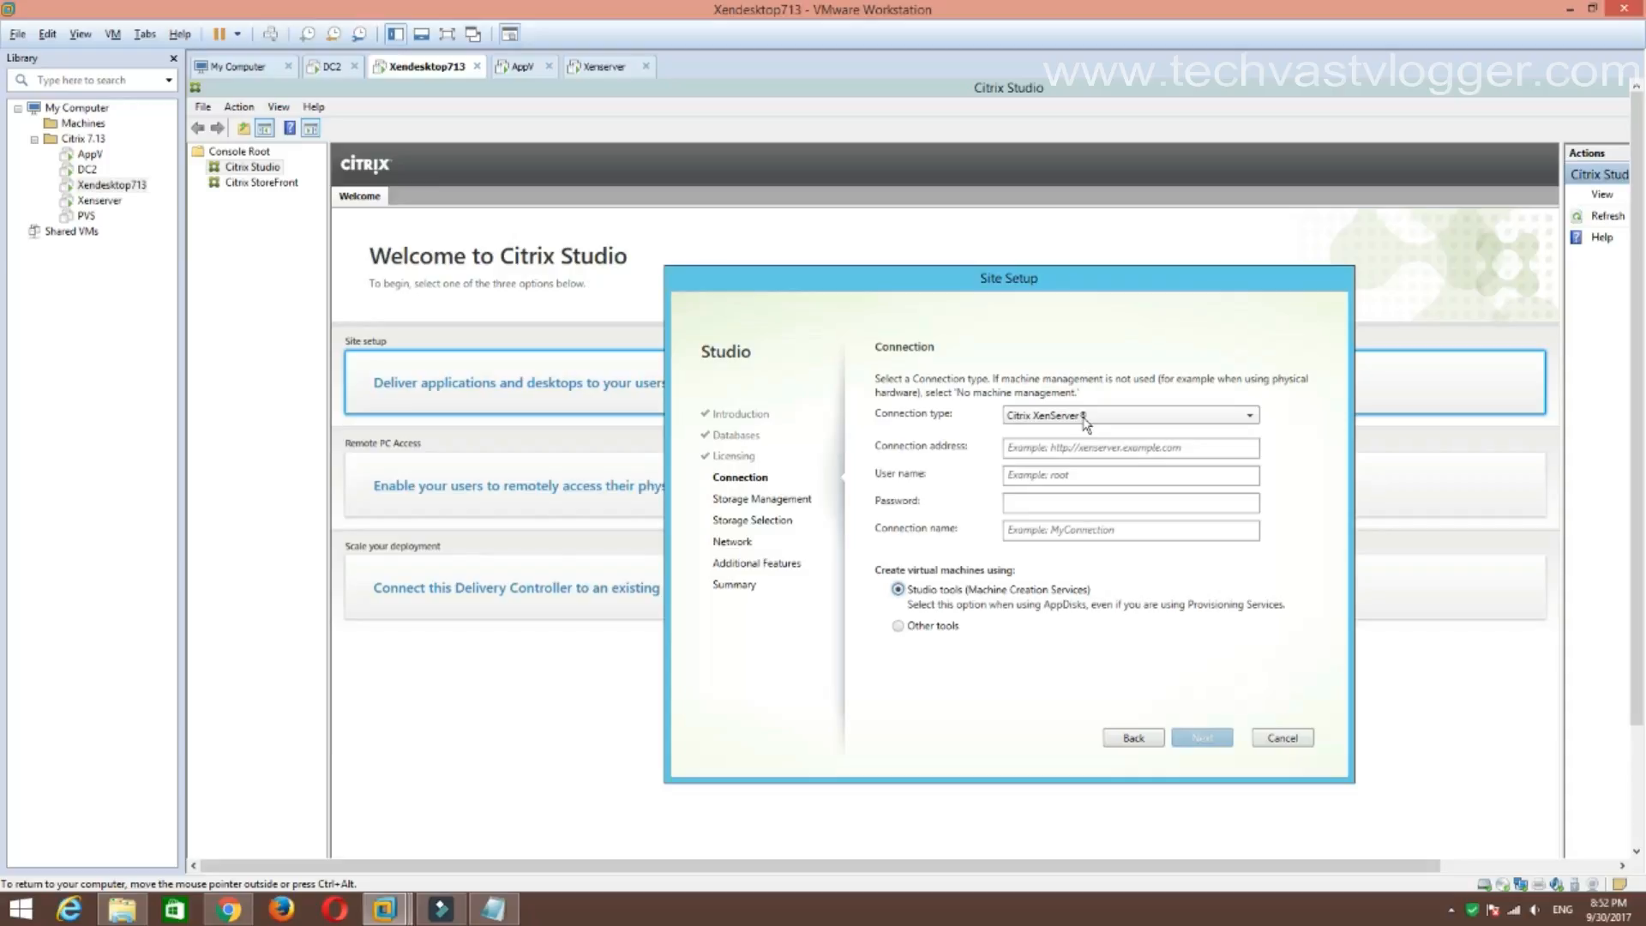
Settle on Citrix XenServer as the connection type and look up the XenServer VM's IP, 192.168.2.9.
click(1084, 417)
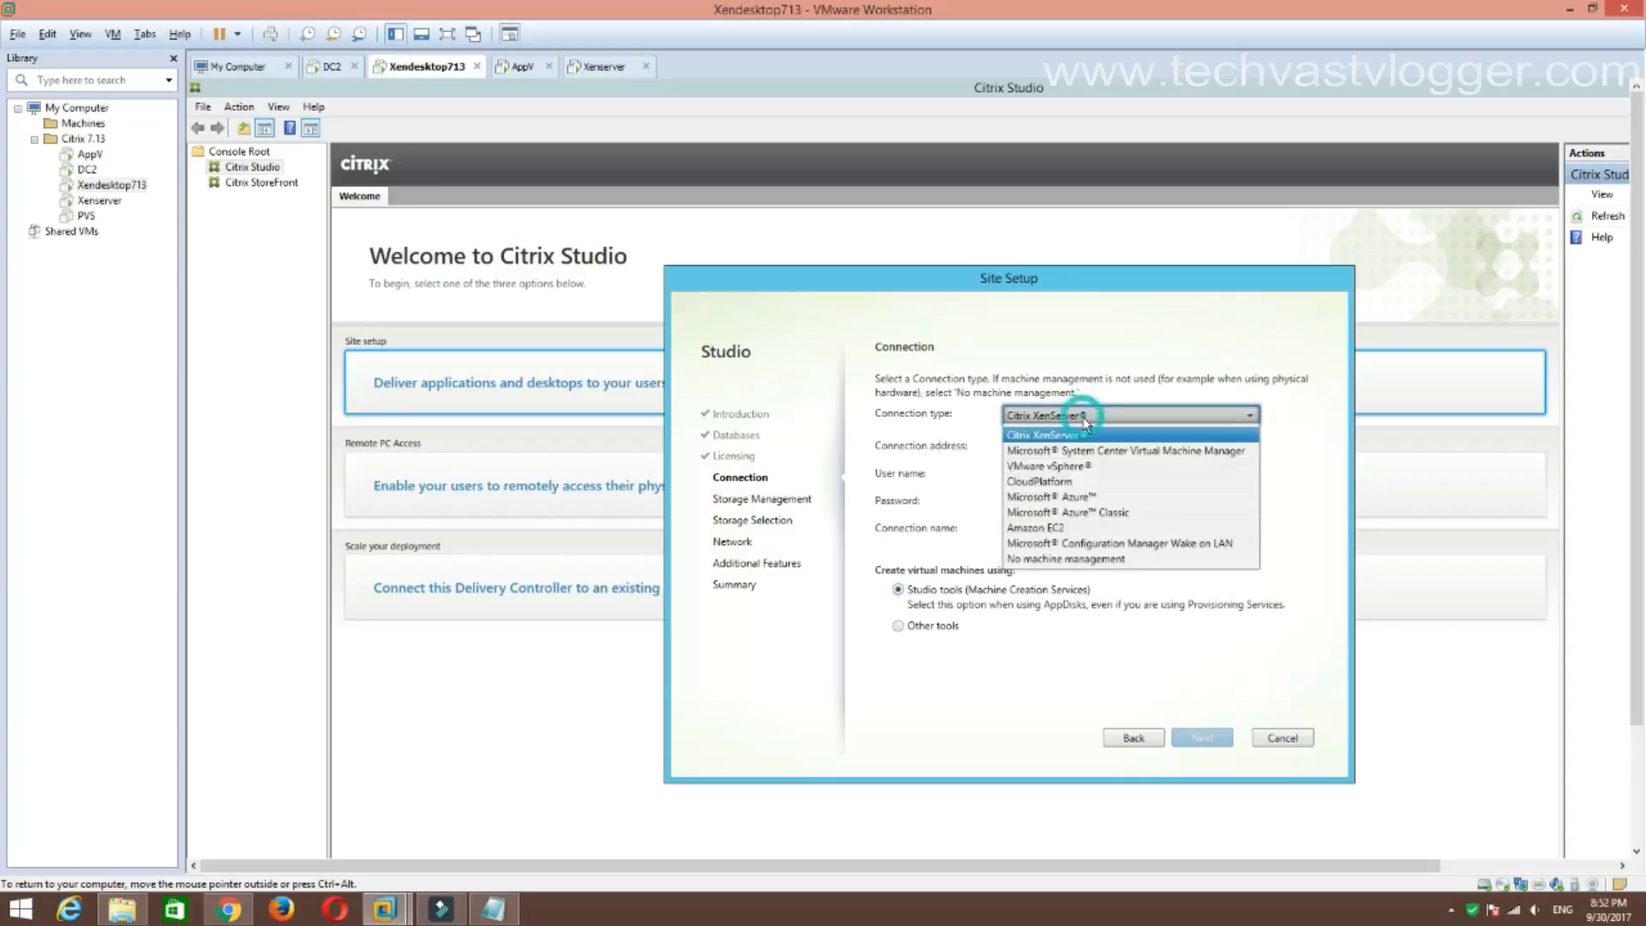
click(1060, 561)
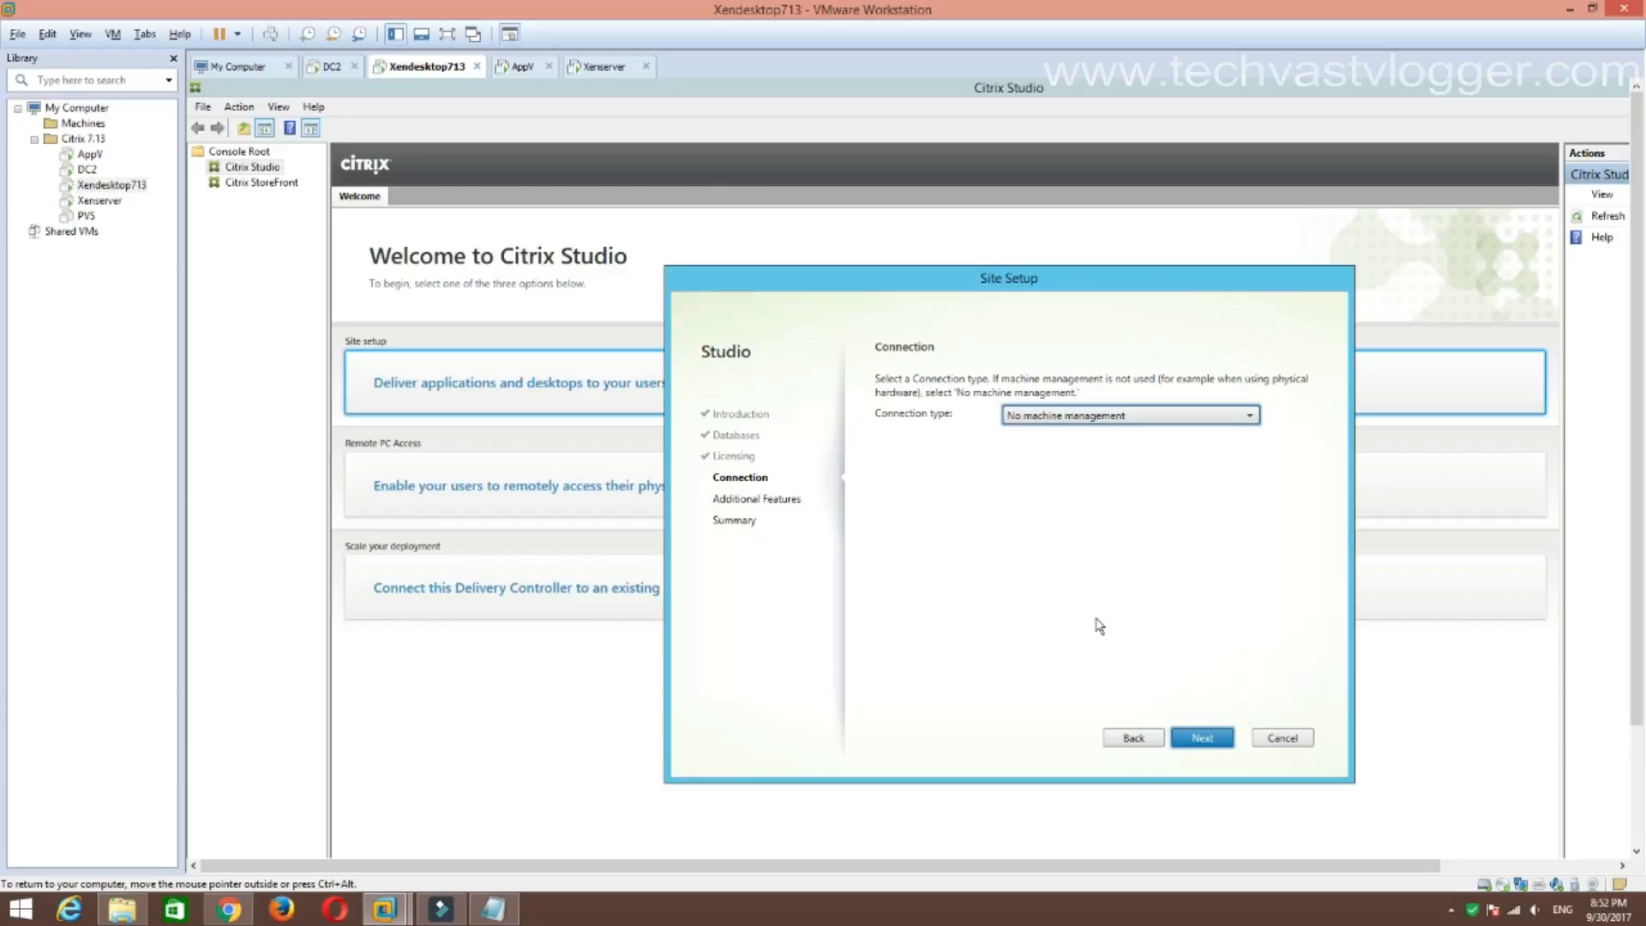
click(1192, 415)
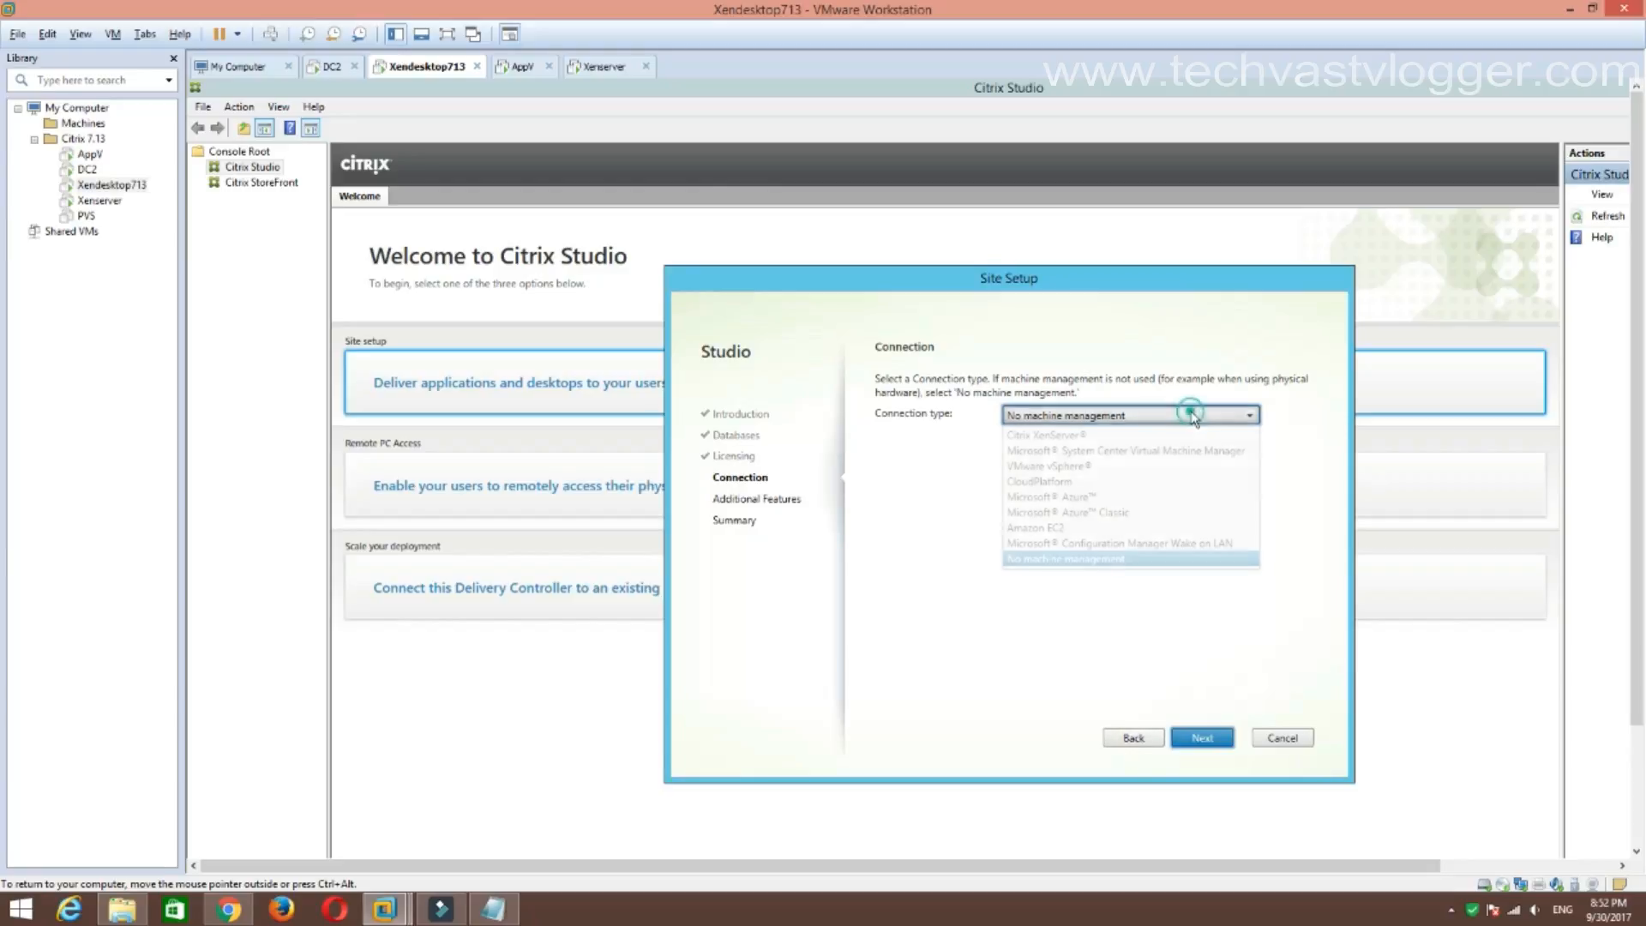
click(1106, 436)
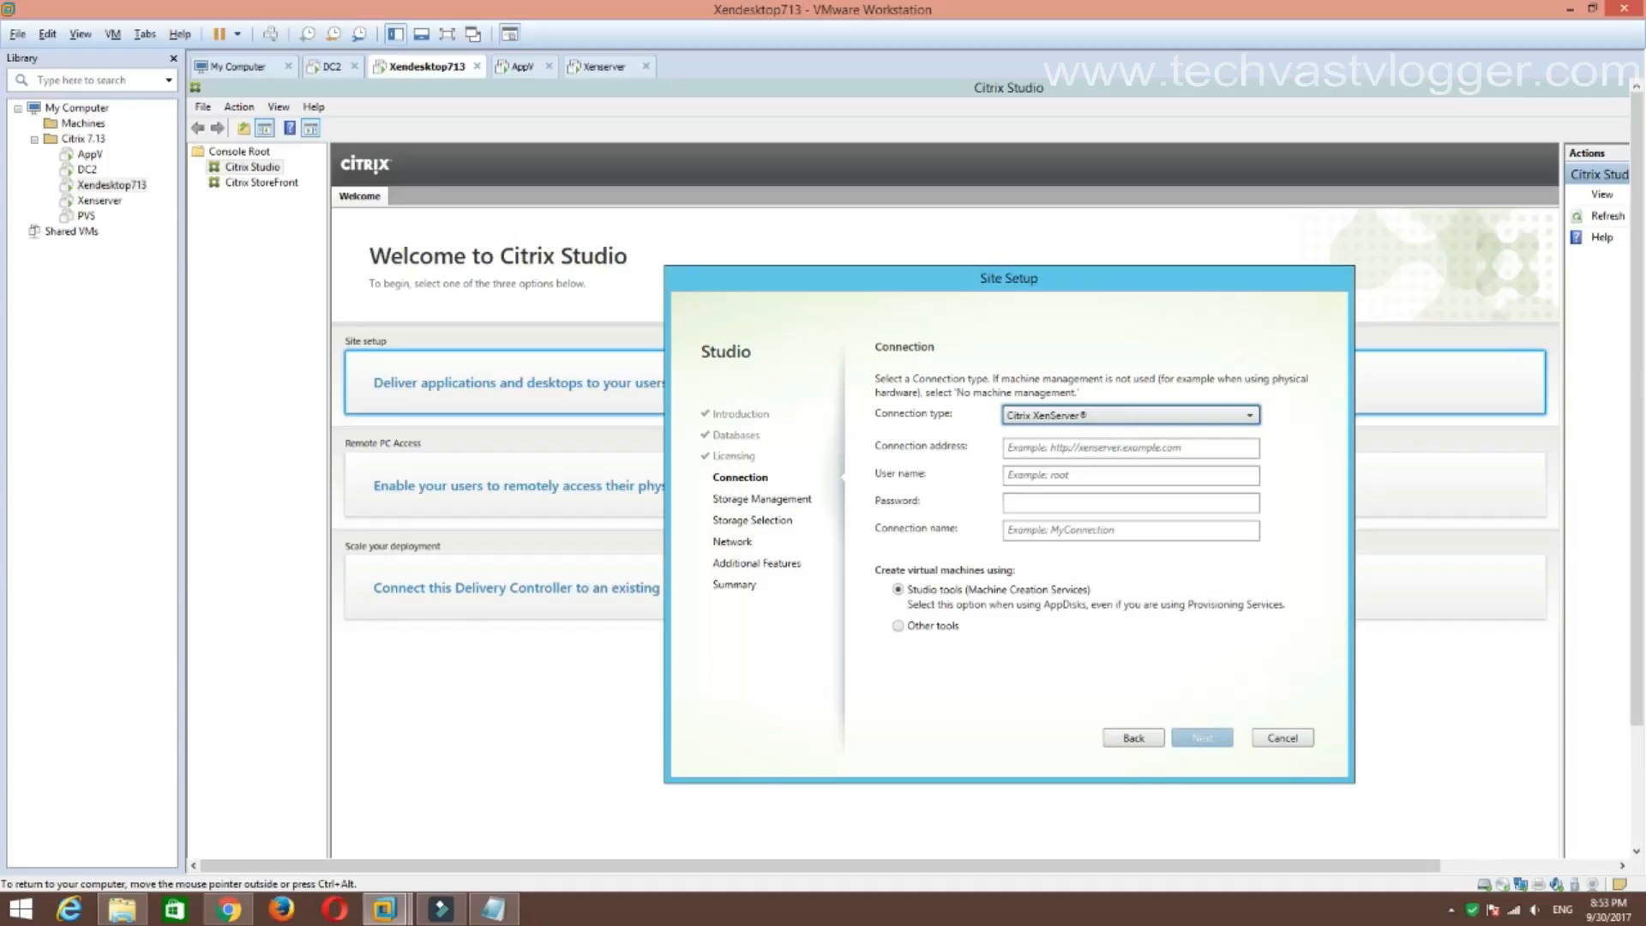
click(602, 66)
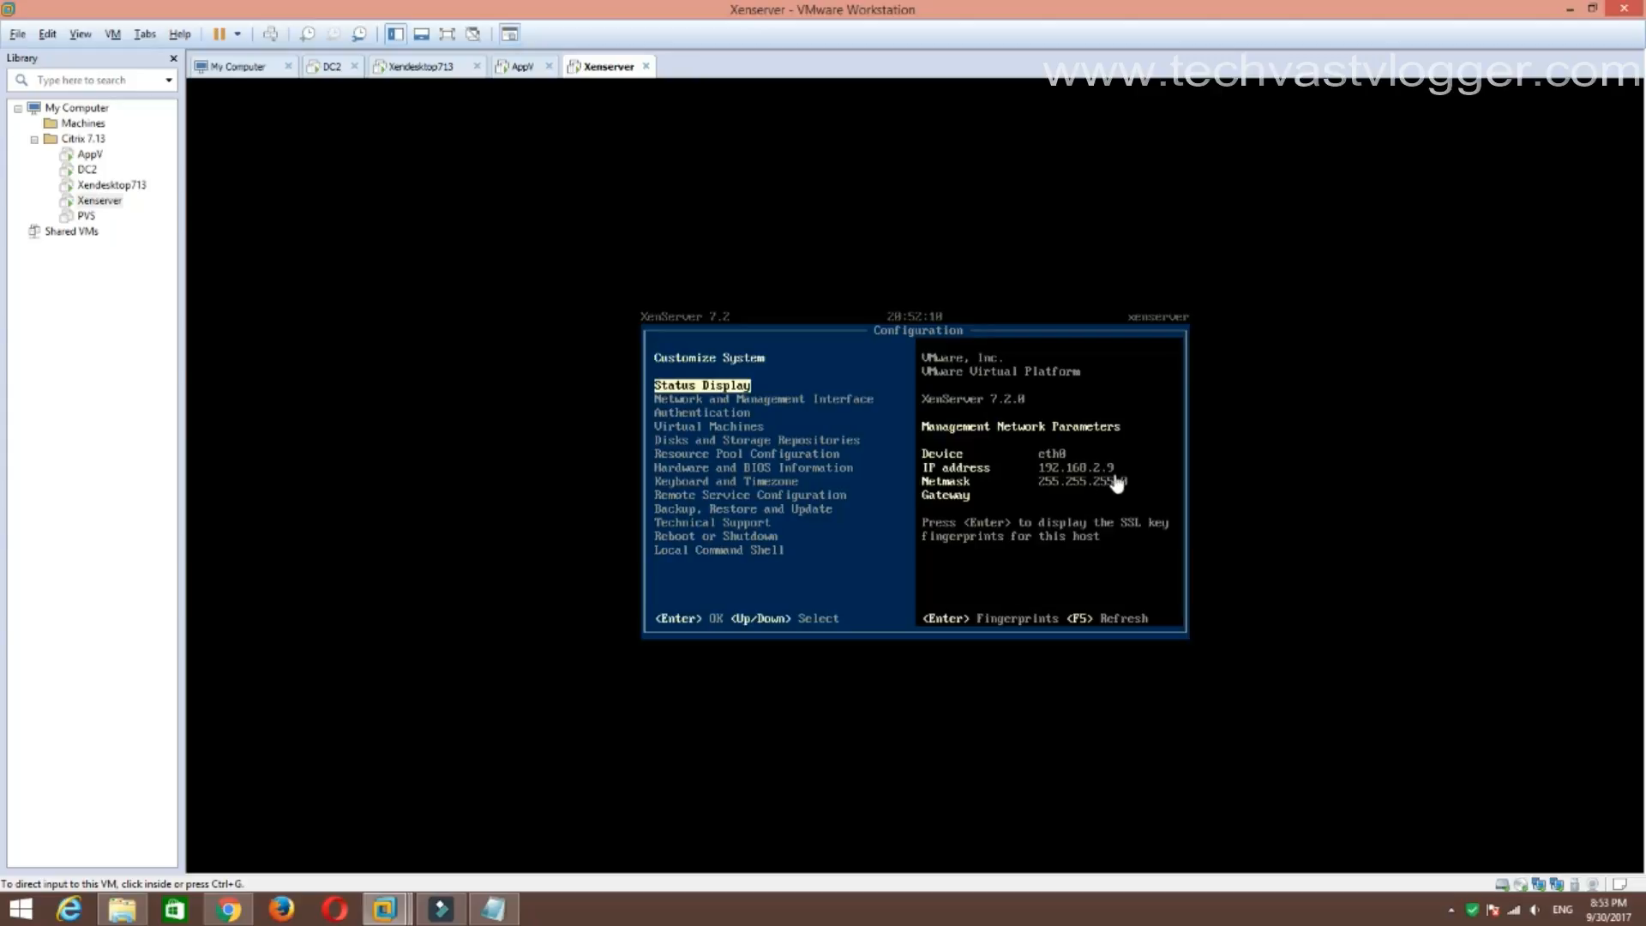
click(426, 68)
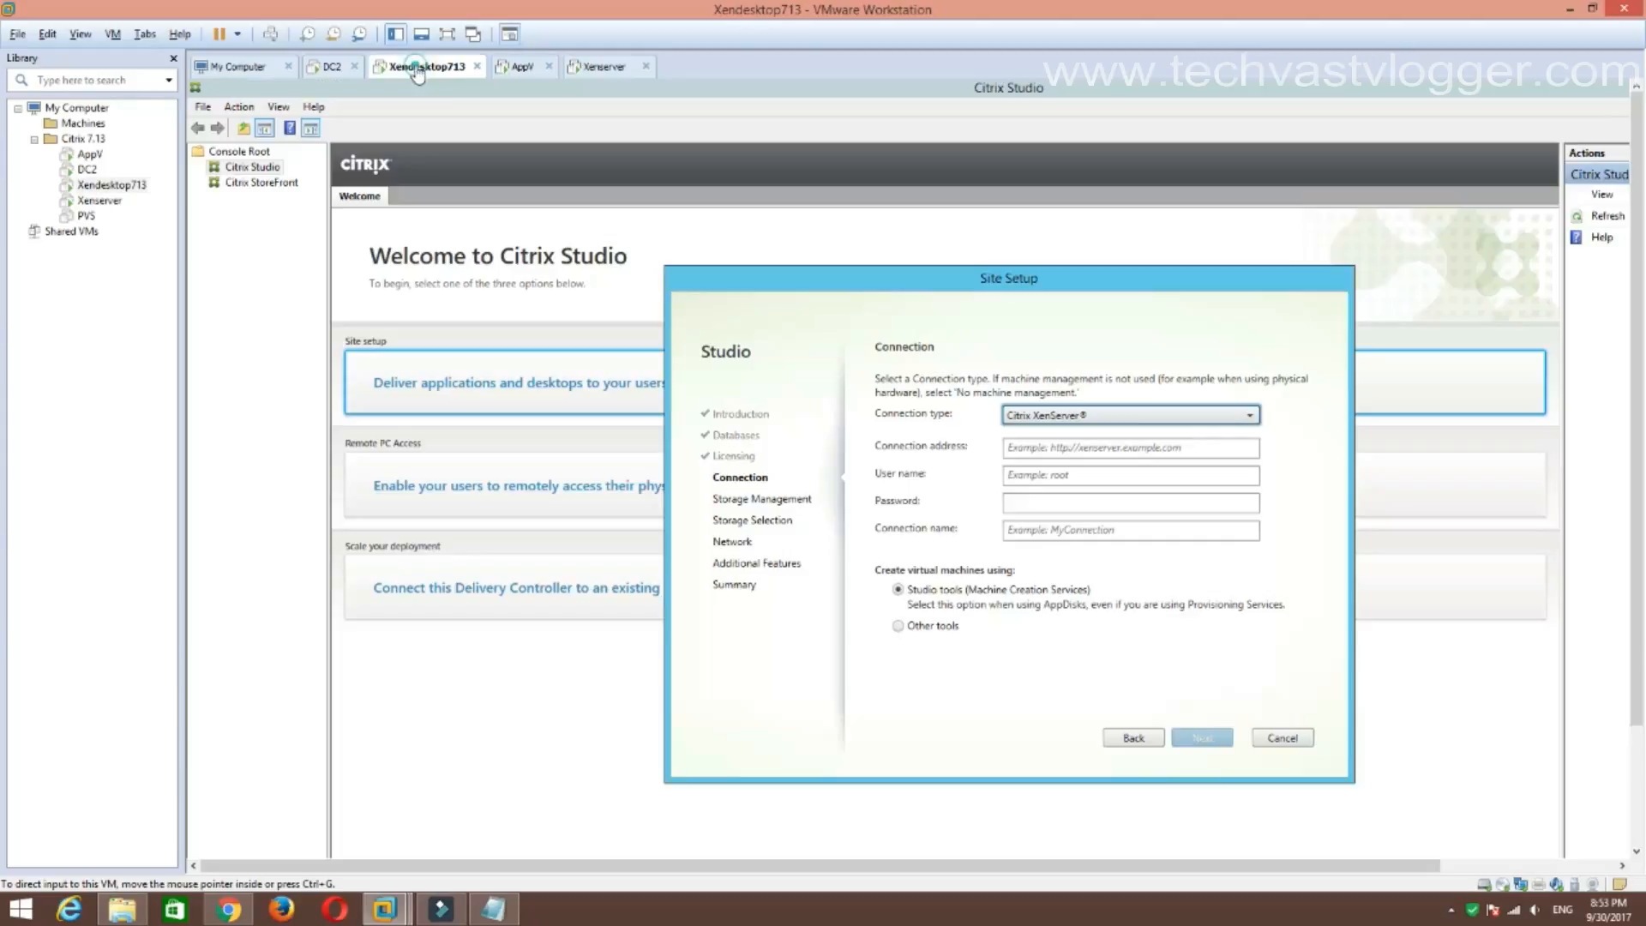
click(1067, 446)
text(http://1)
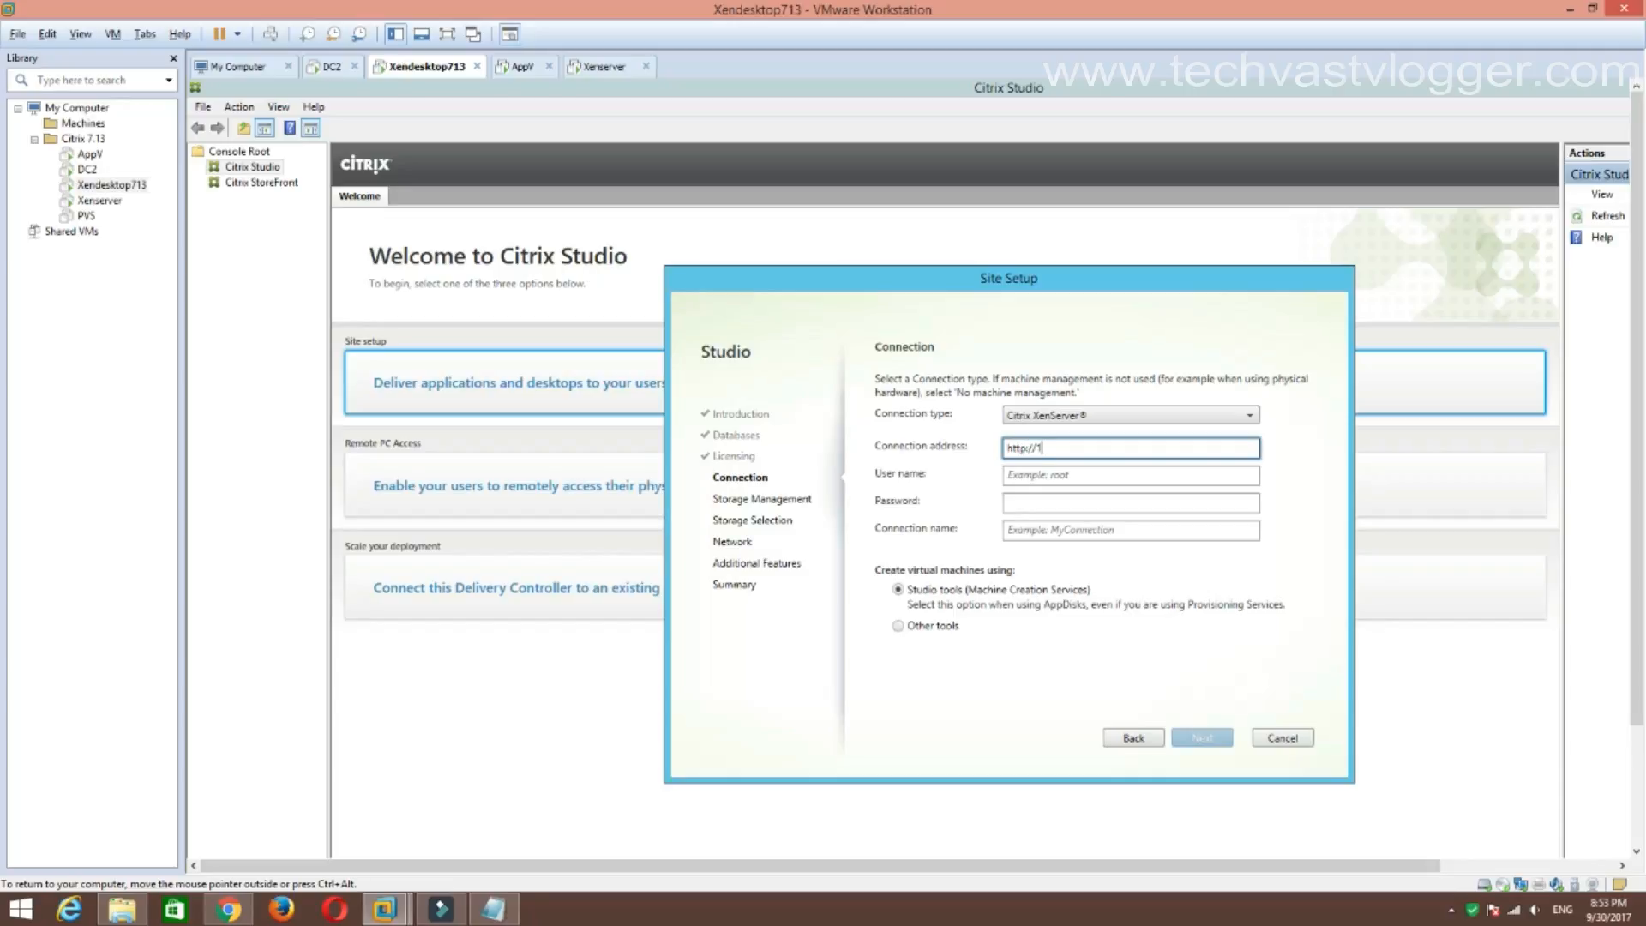
text(92.168.2.9)
key(Tab)
text(root)
key(Tab)
text(p)
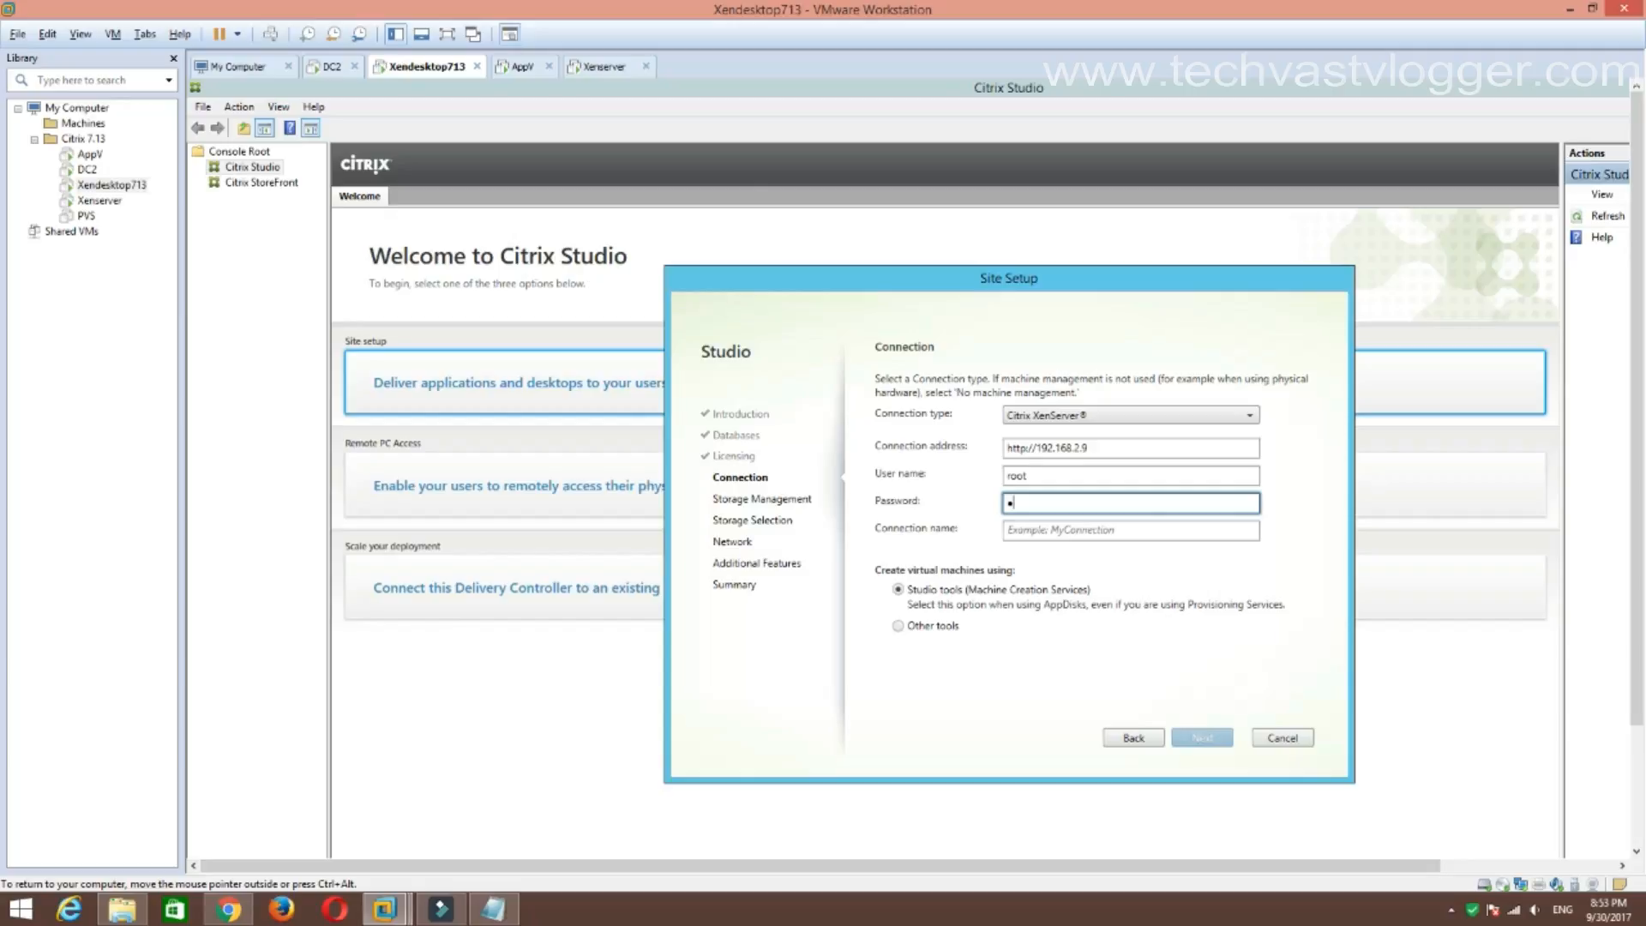
text(assword)
click(1044, 529)
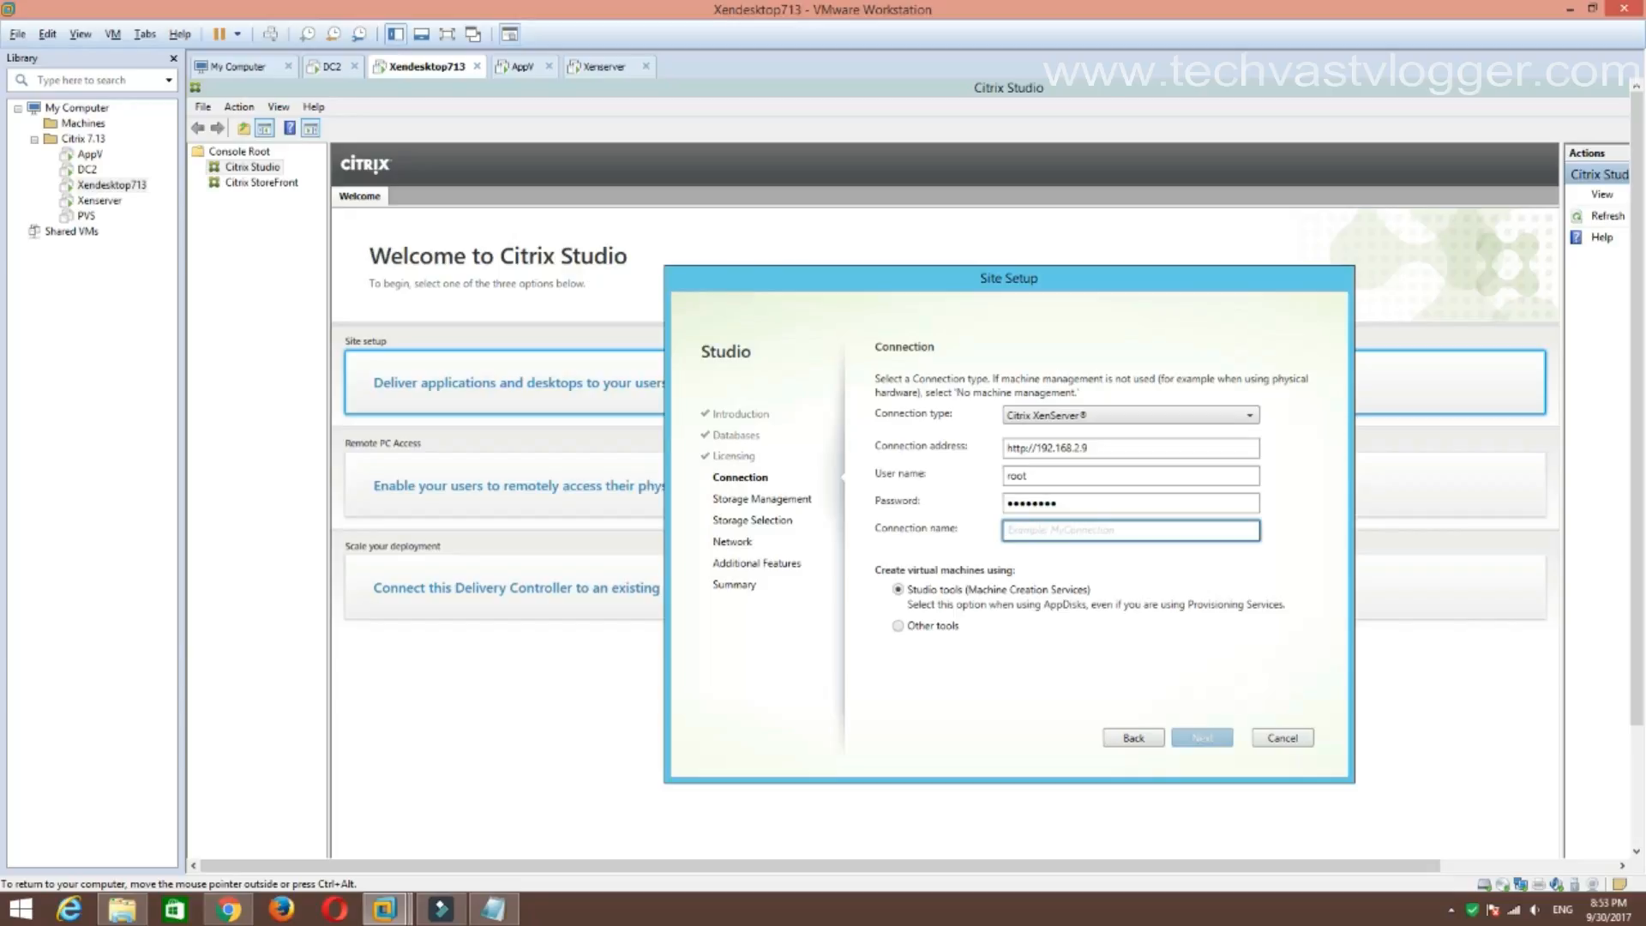
text(Cit)
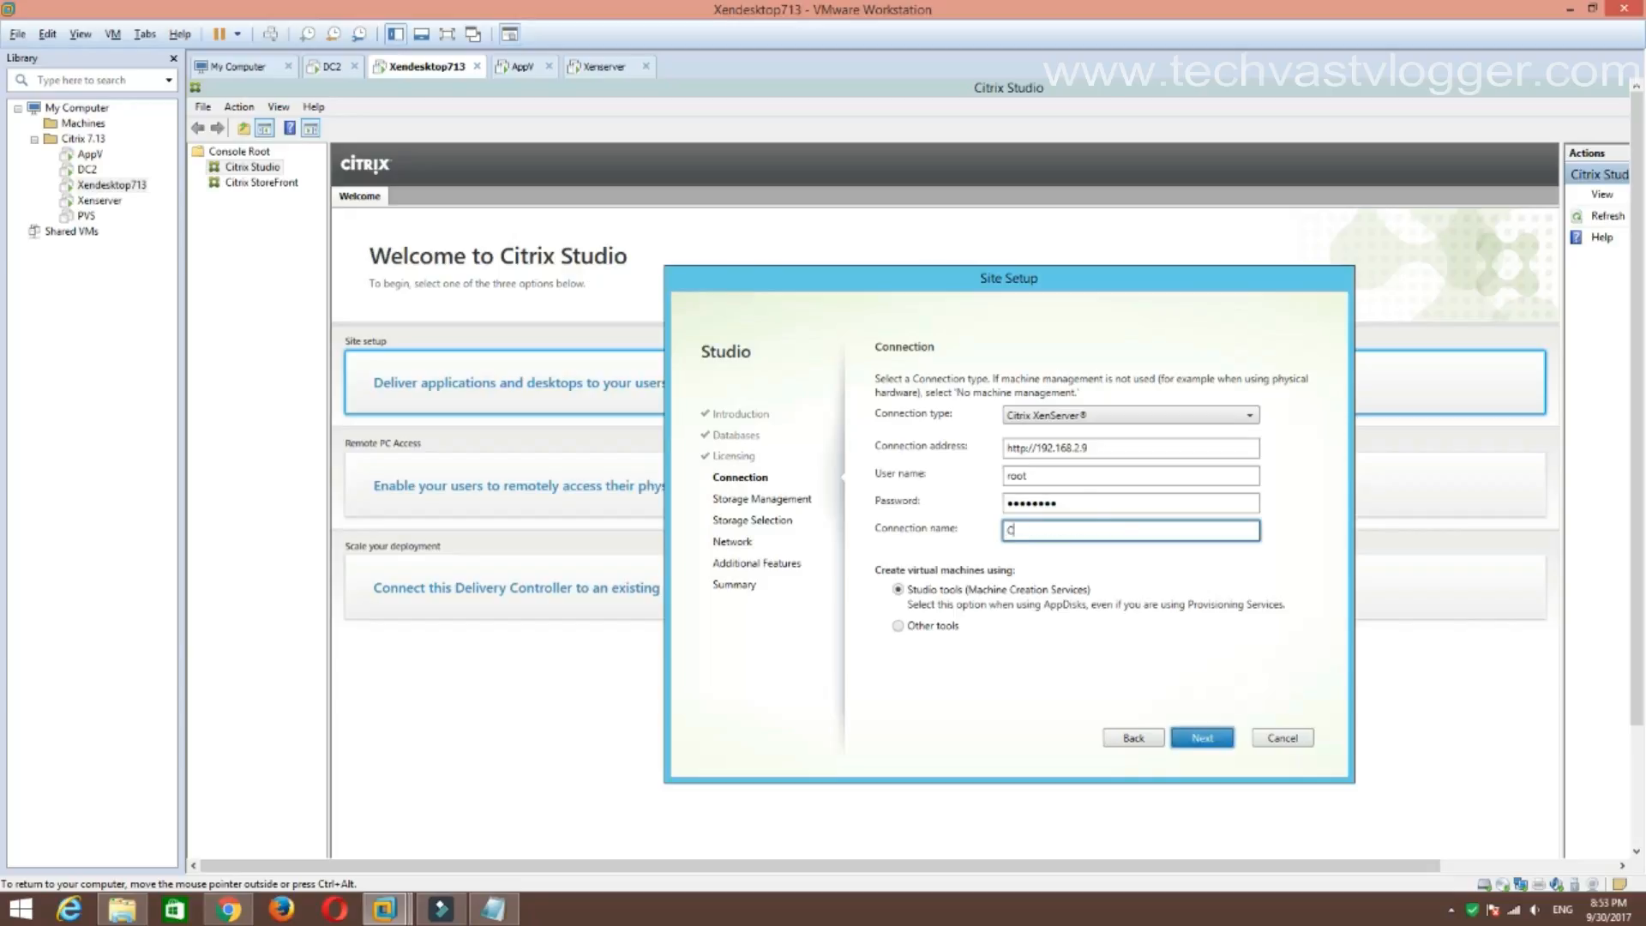
text(rix-Host)
click(1195, 742)
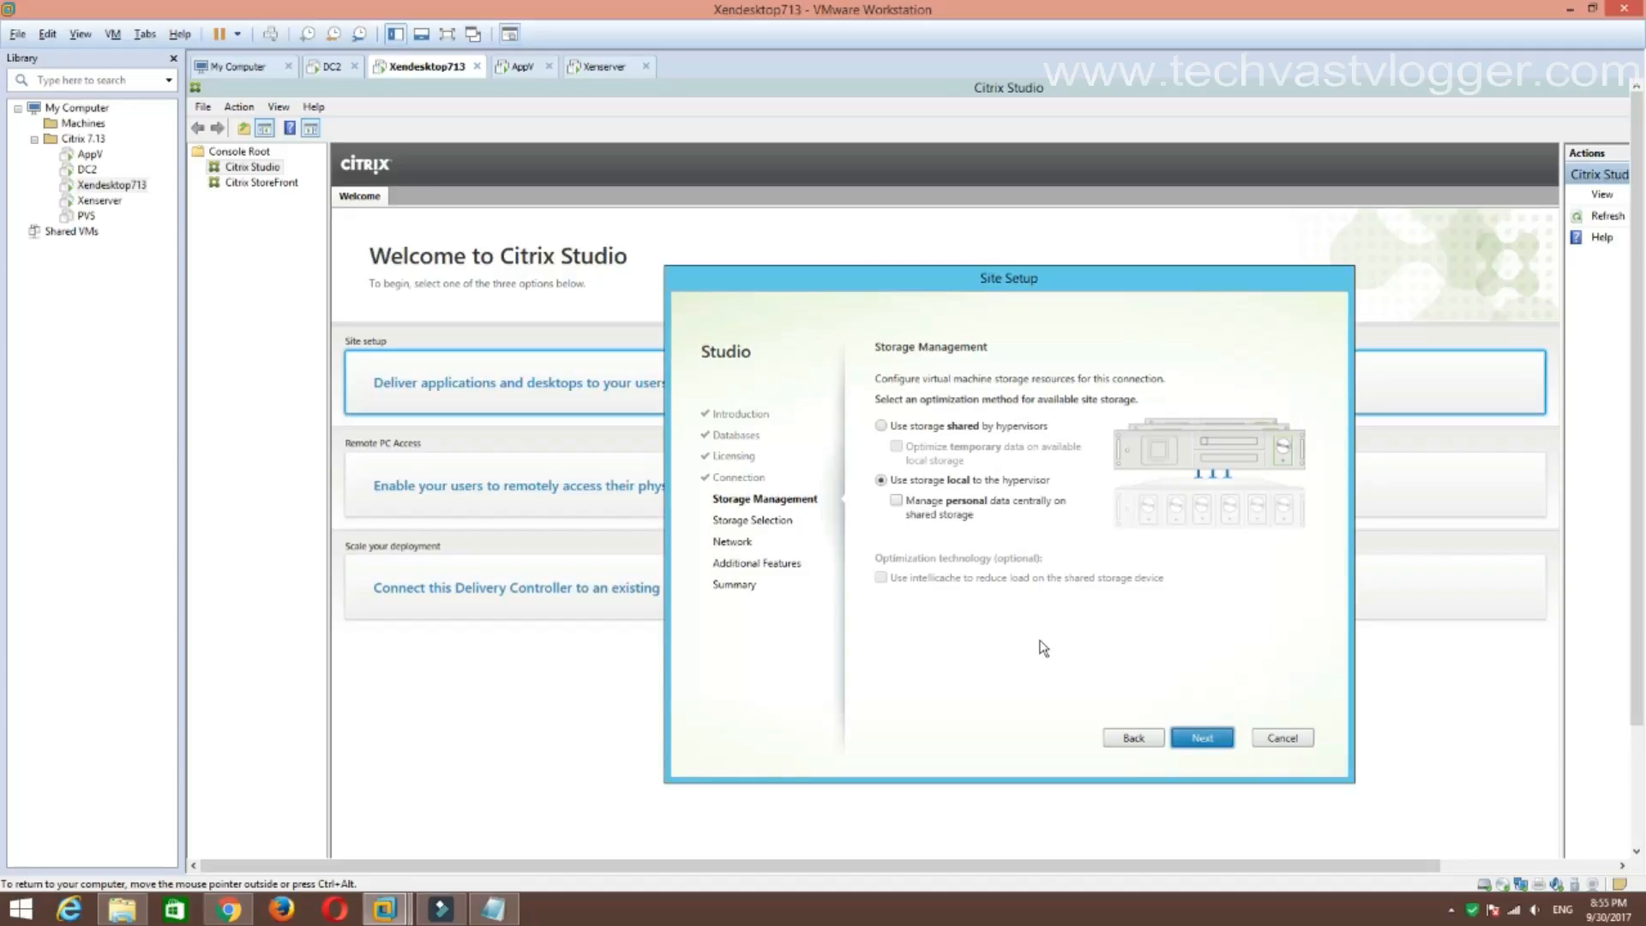
Choose storage local to the hypervisor instead of shared storage and continue to Storage Selection.
click(881, 426)
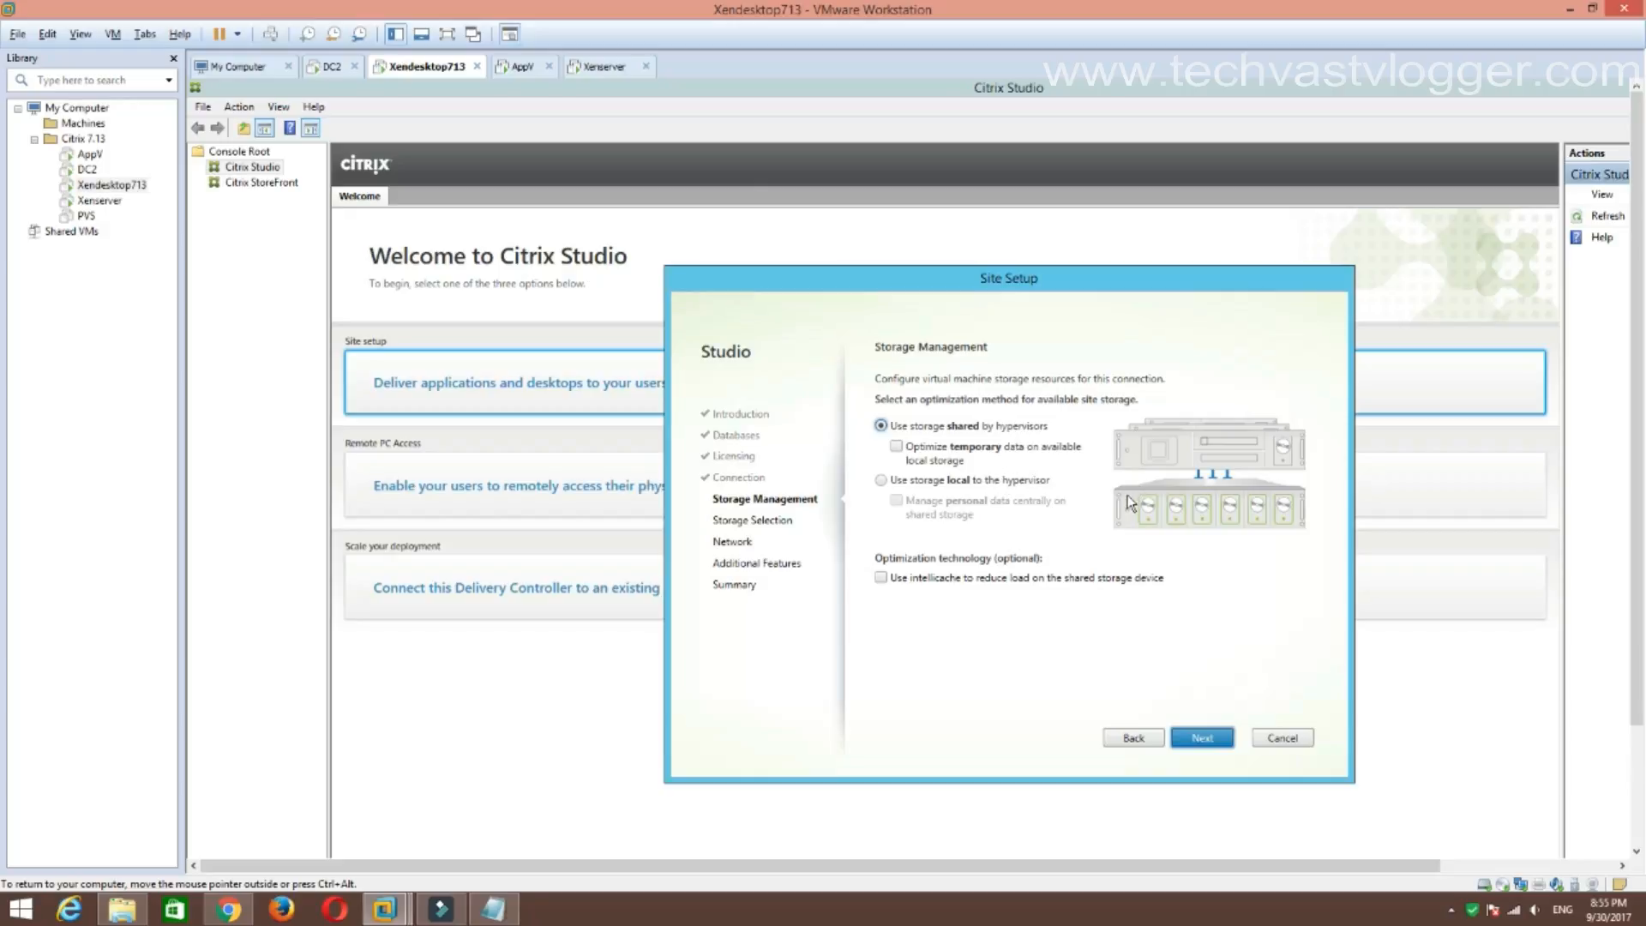
click(882, 480)
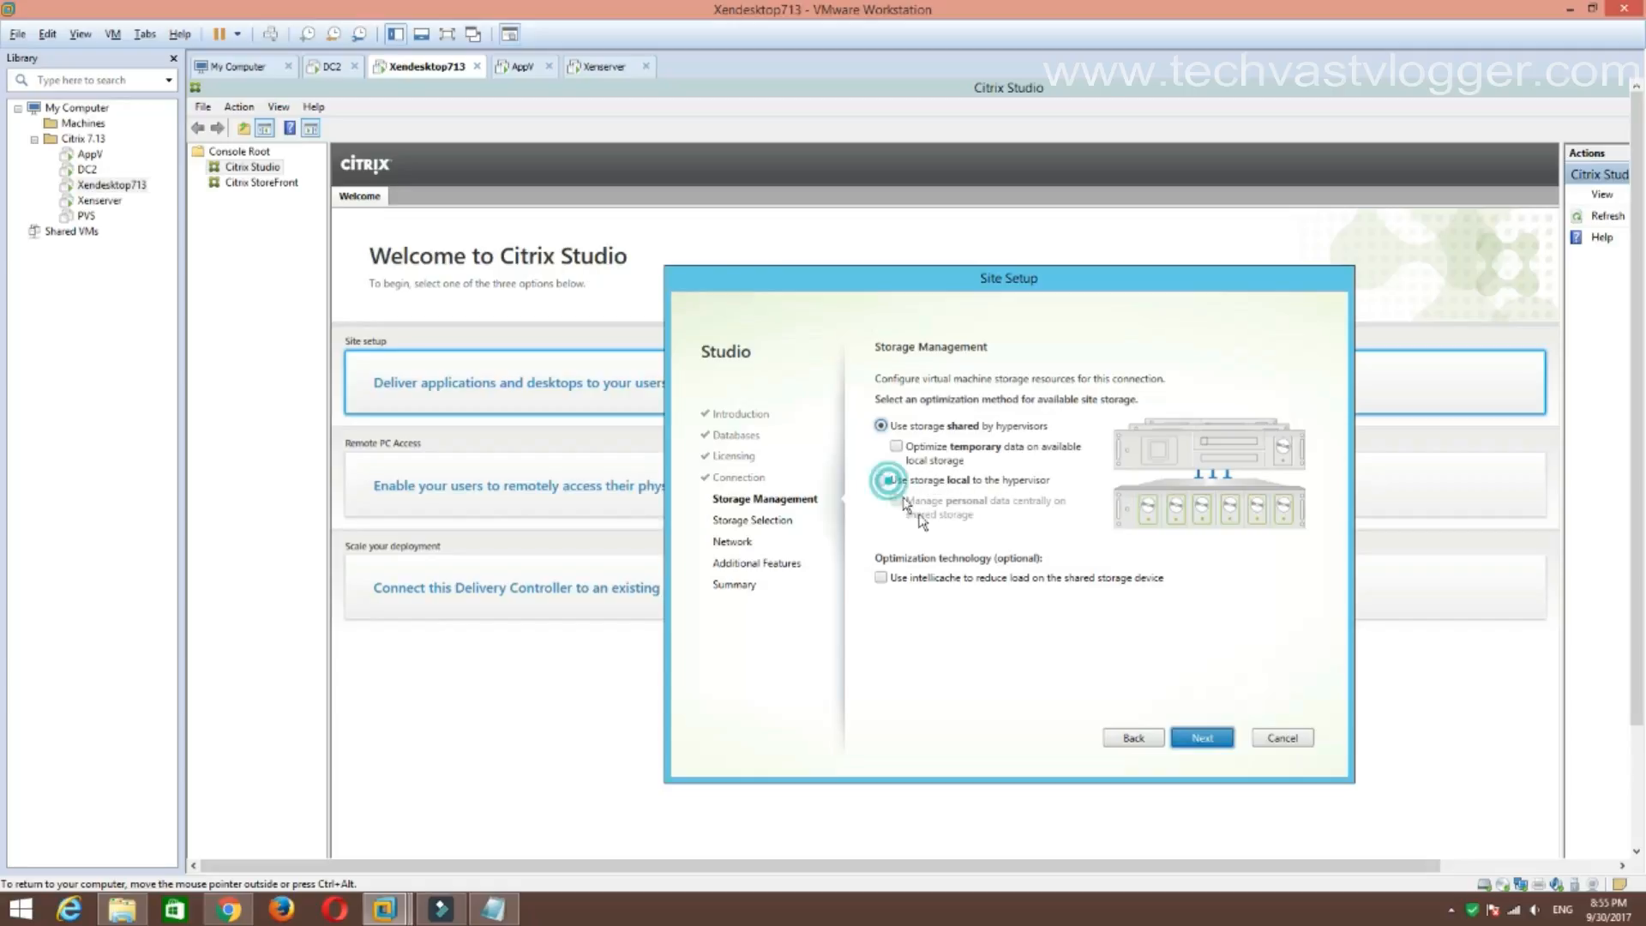
click(882, 480)
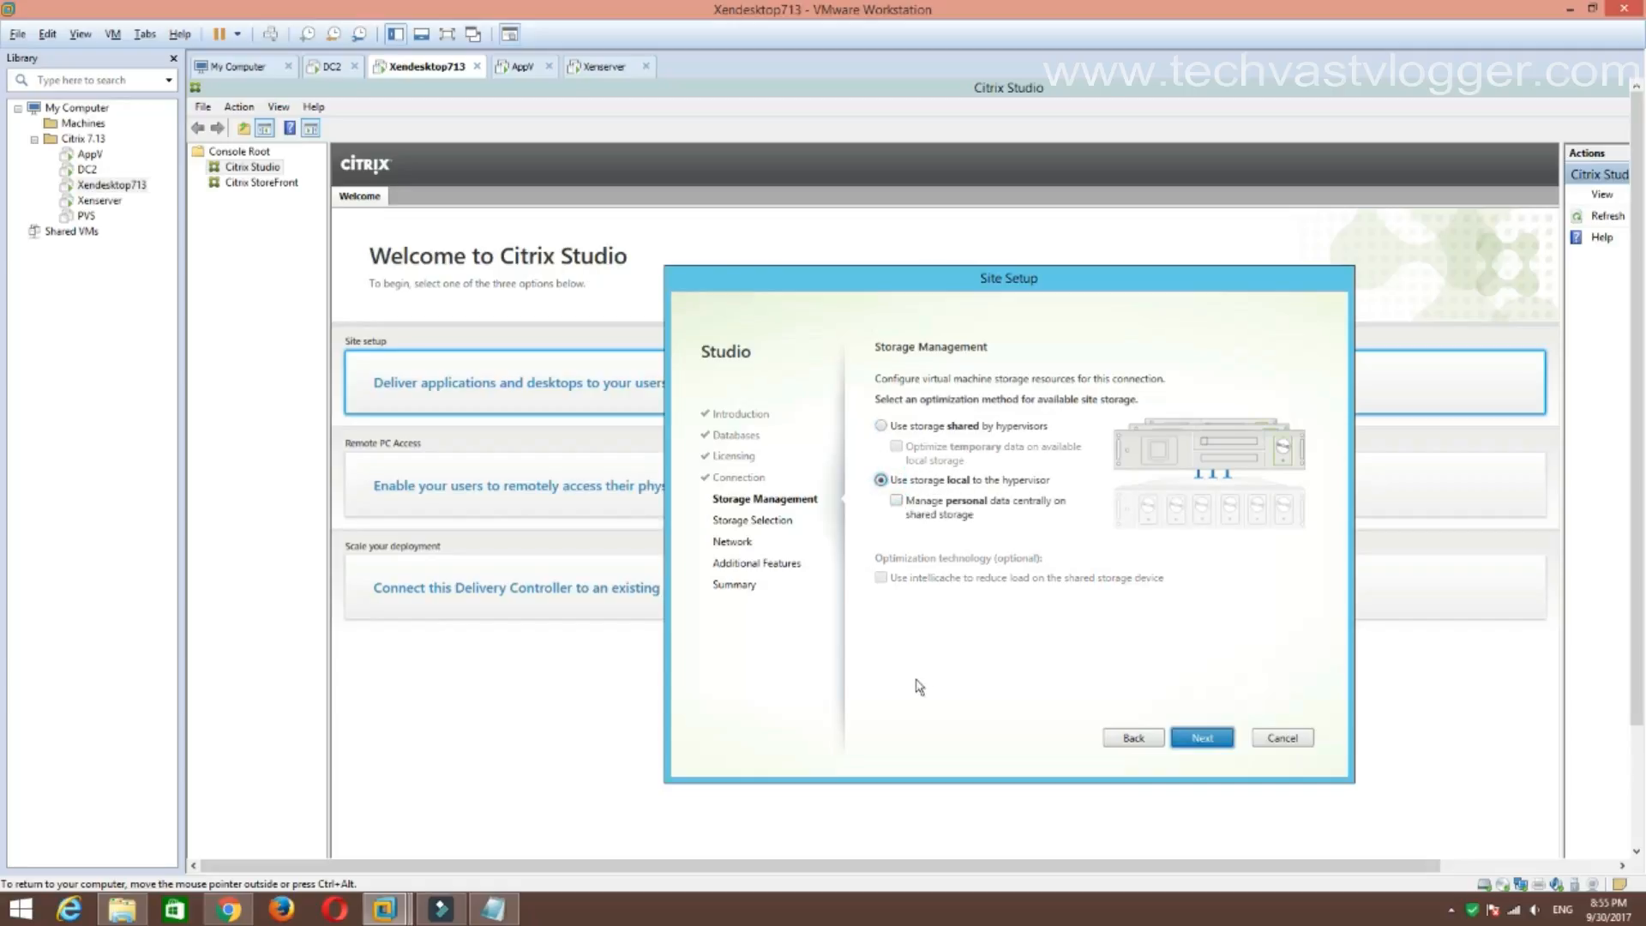
click(1202, 739)
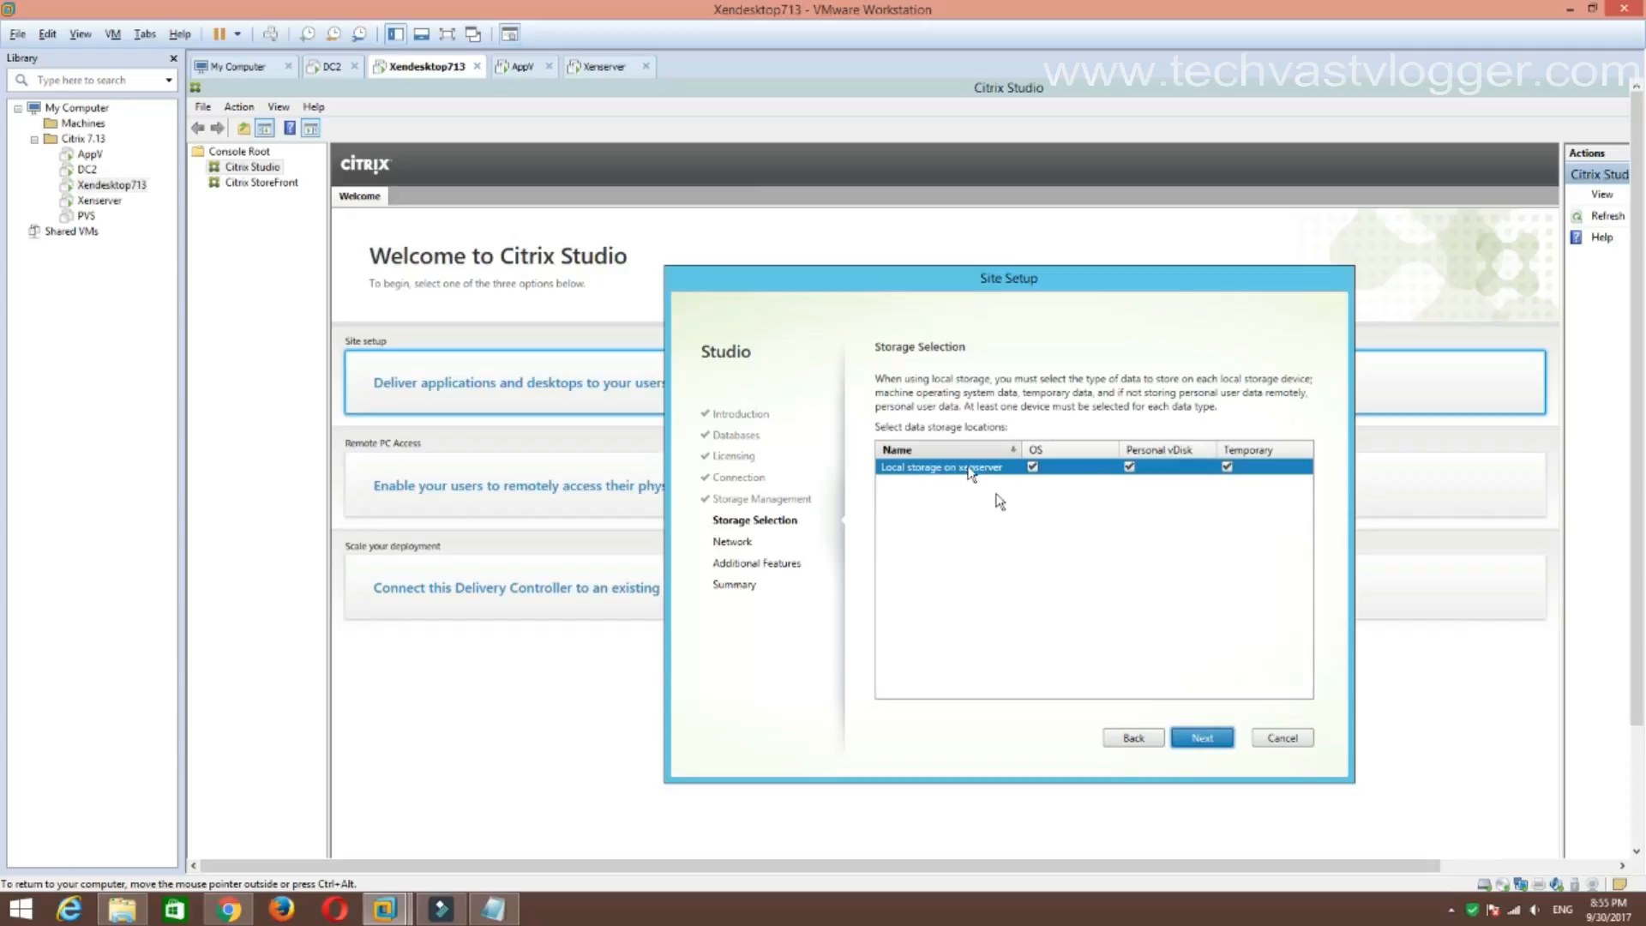
Name the resources MySharedResources on the HostedSharedDesktop network and continue to Additional Features.
click(1203, 737)
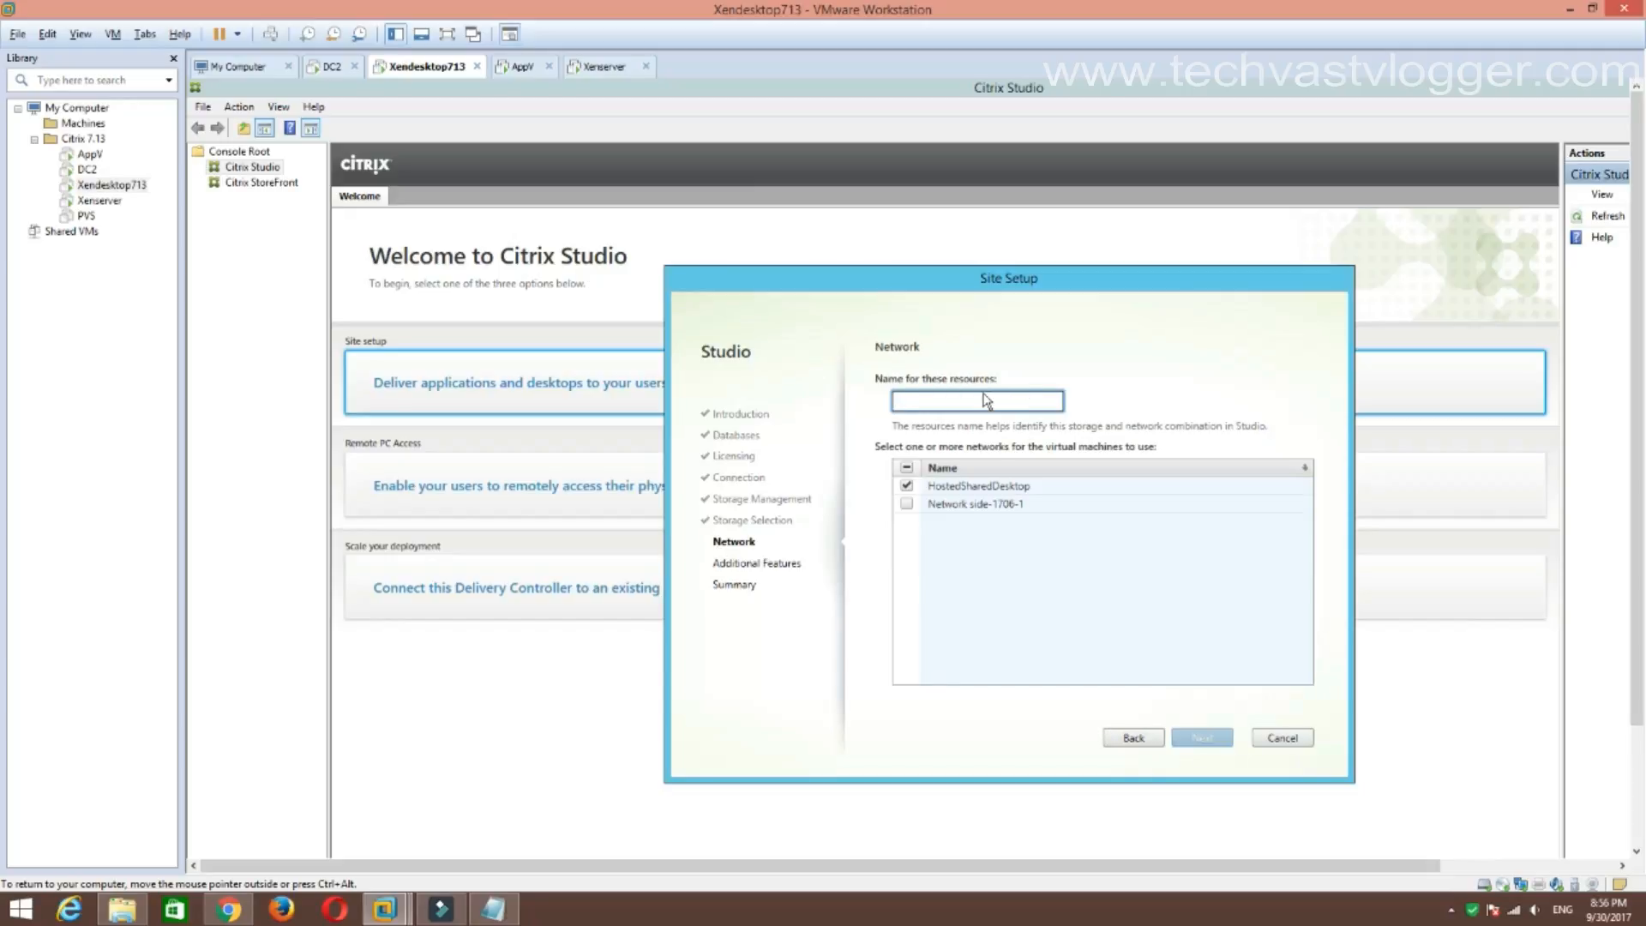
text(My)
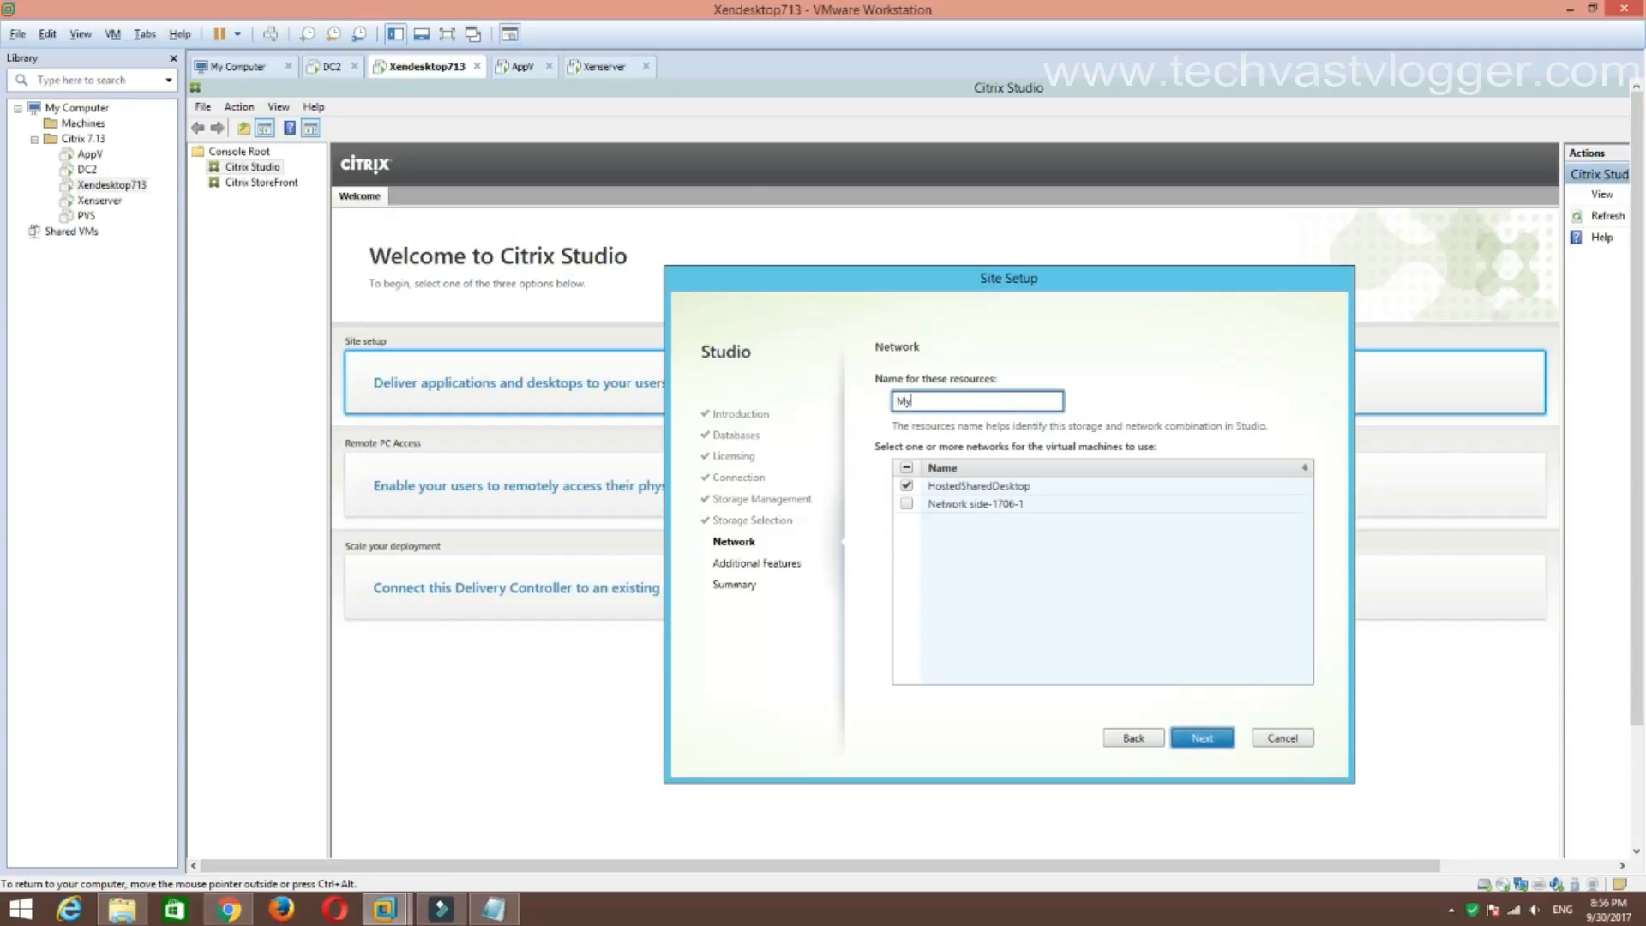
text(SharedResources)
click(908, 488)
click(907, 486)
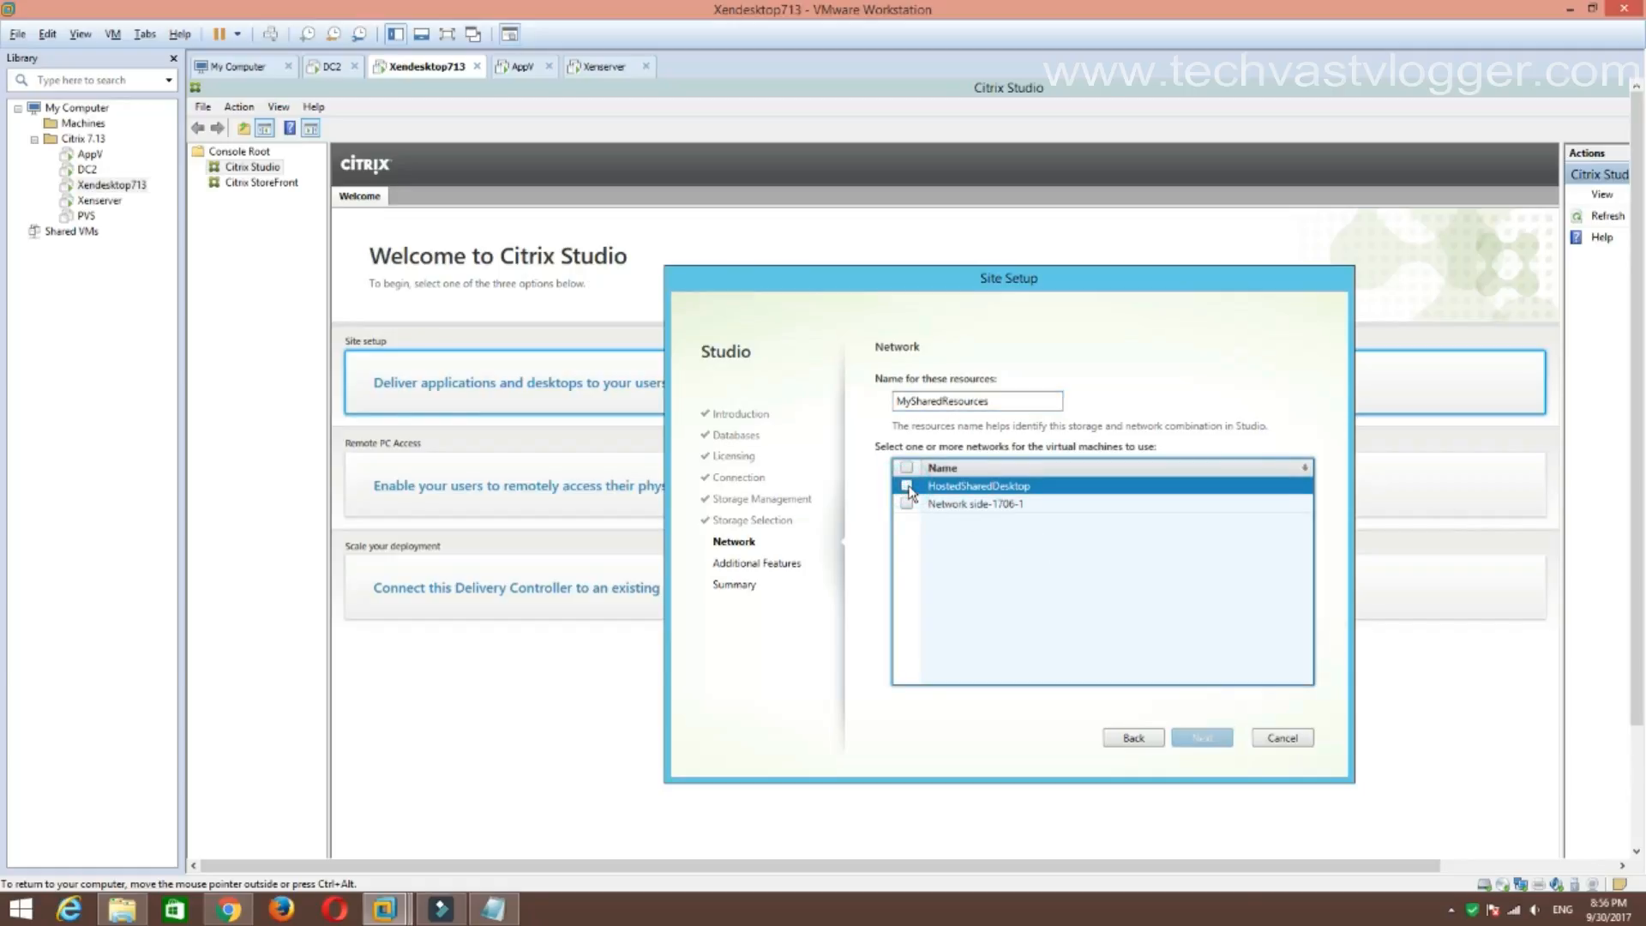
click(906, 486)
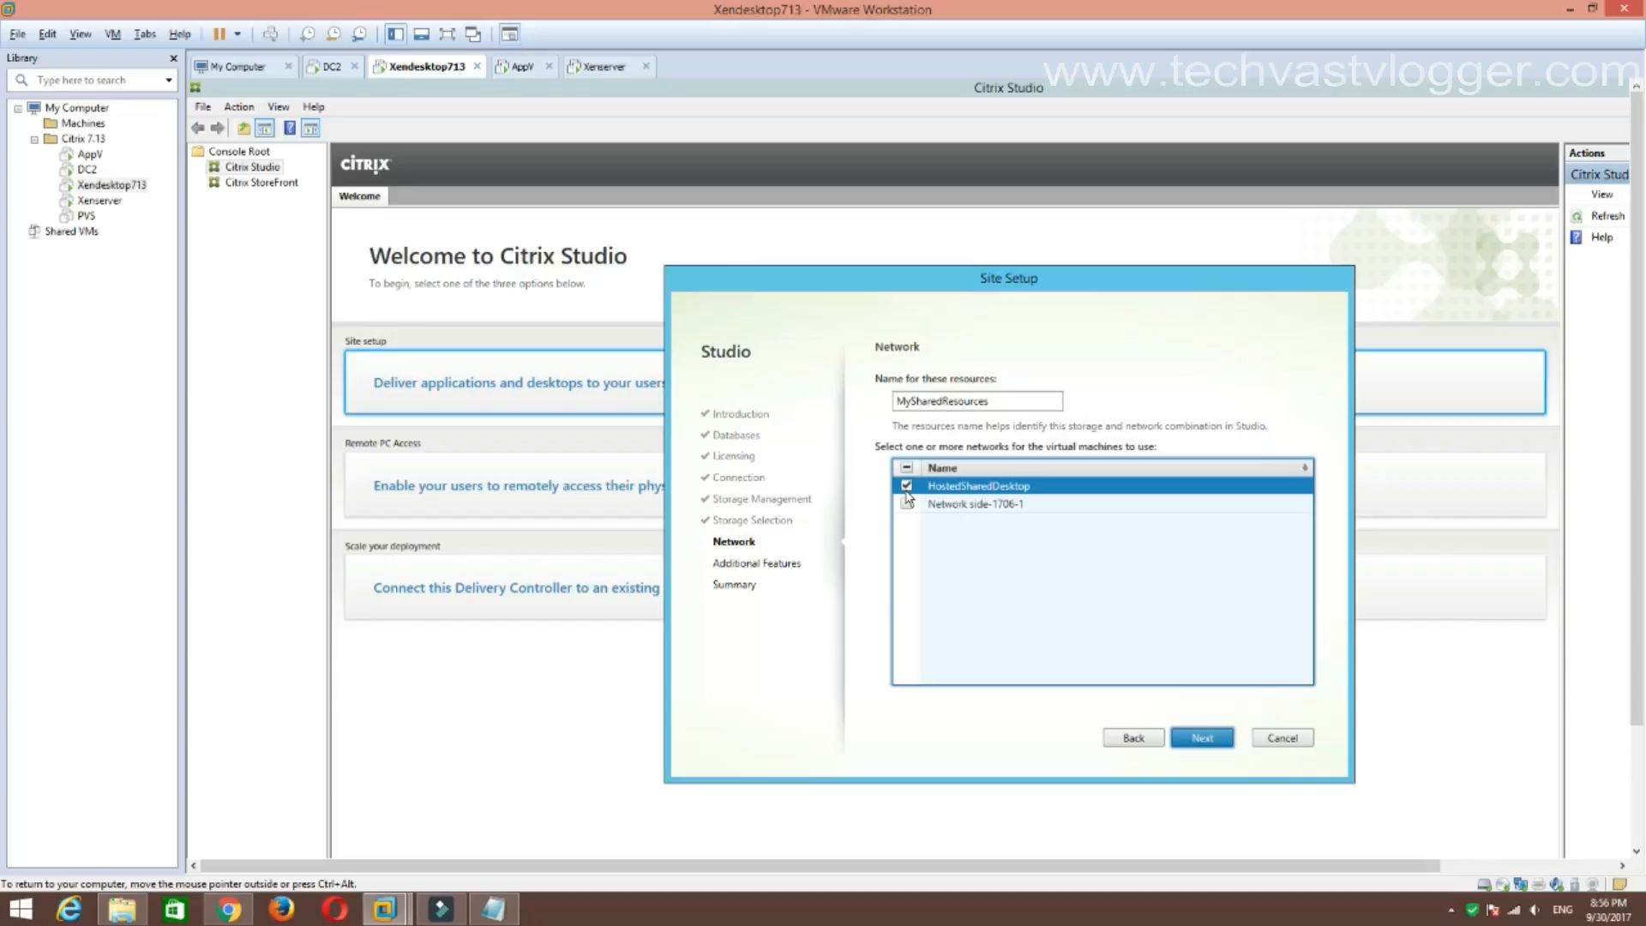
click(1210, 742)
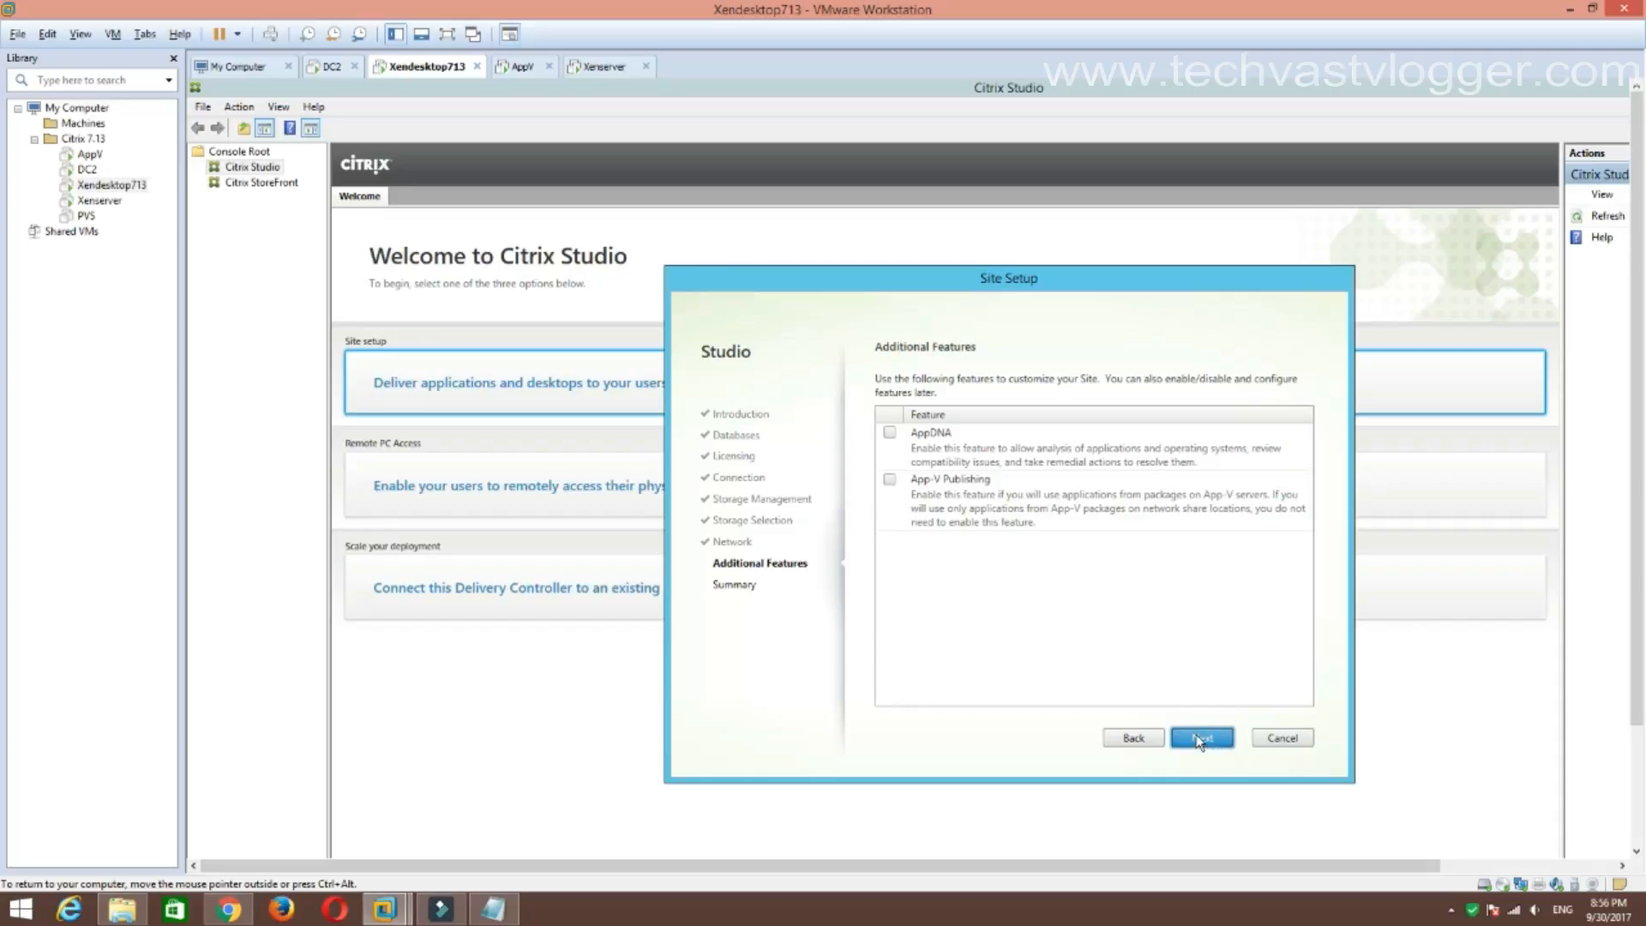
Leave App-V Publishing and AppDNA unchecked and finish creating the TechVast site.
click(890, 479)
click(889, 480)
click(1214, 747)
click(1198, 743)
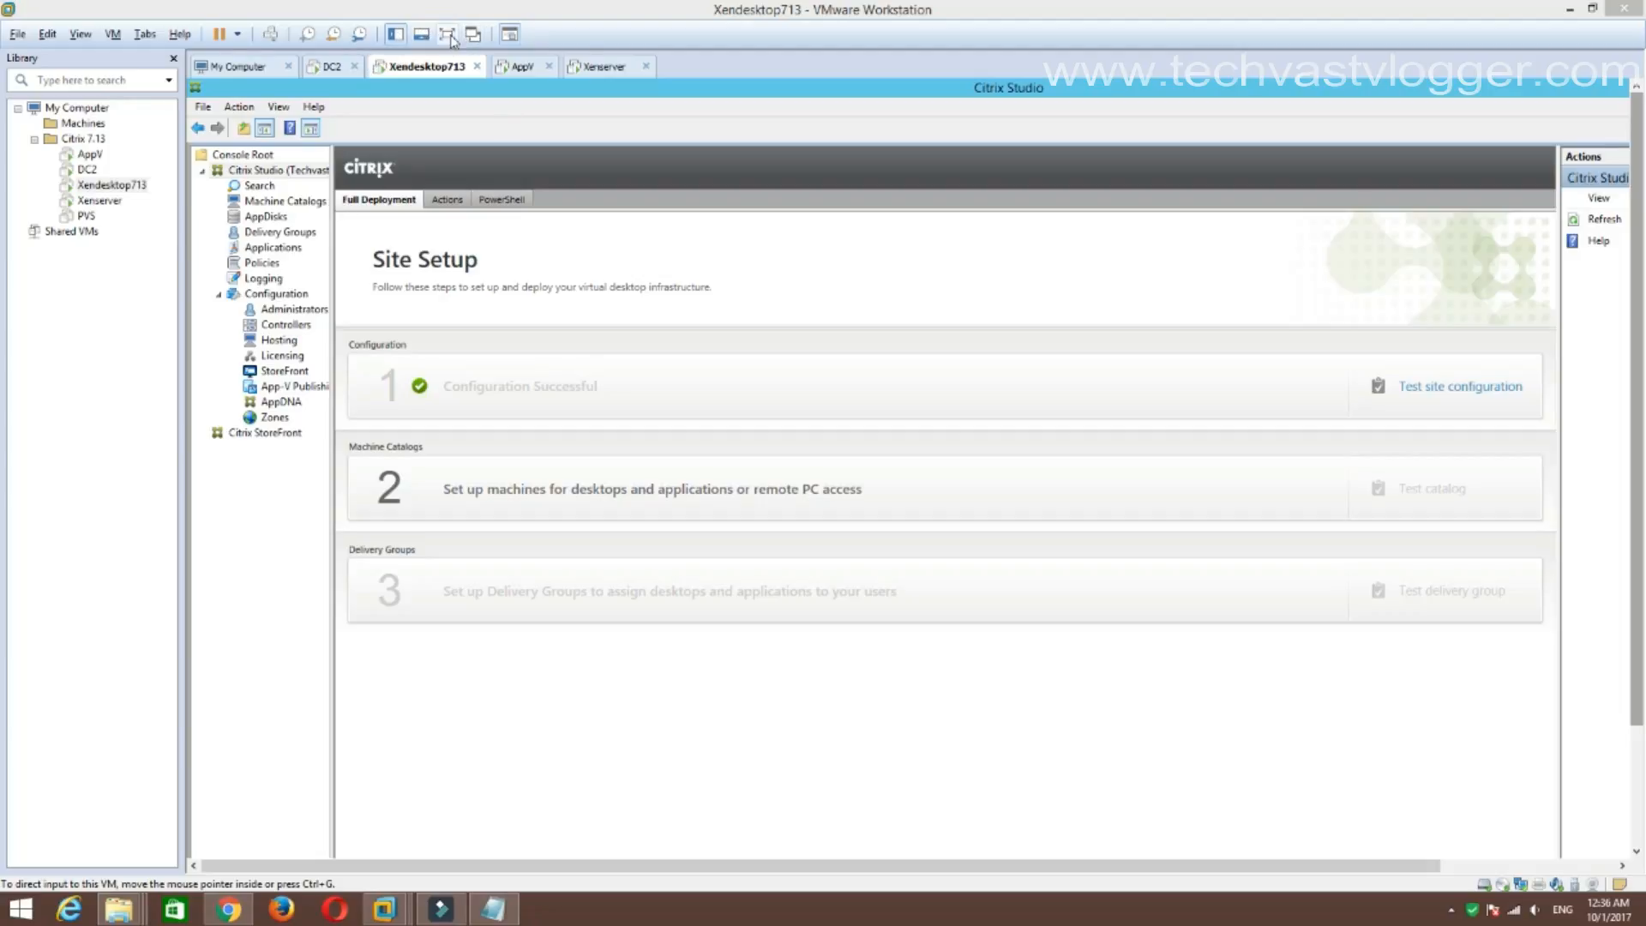
Make the VM full screen, widen the console tree, and view Machine Catalogs, AppDisks and Delivery Groups.
click(453, 37)
drag(145, 225, 176, 214)
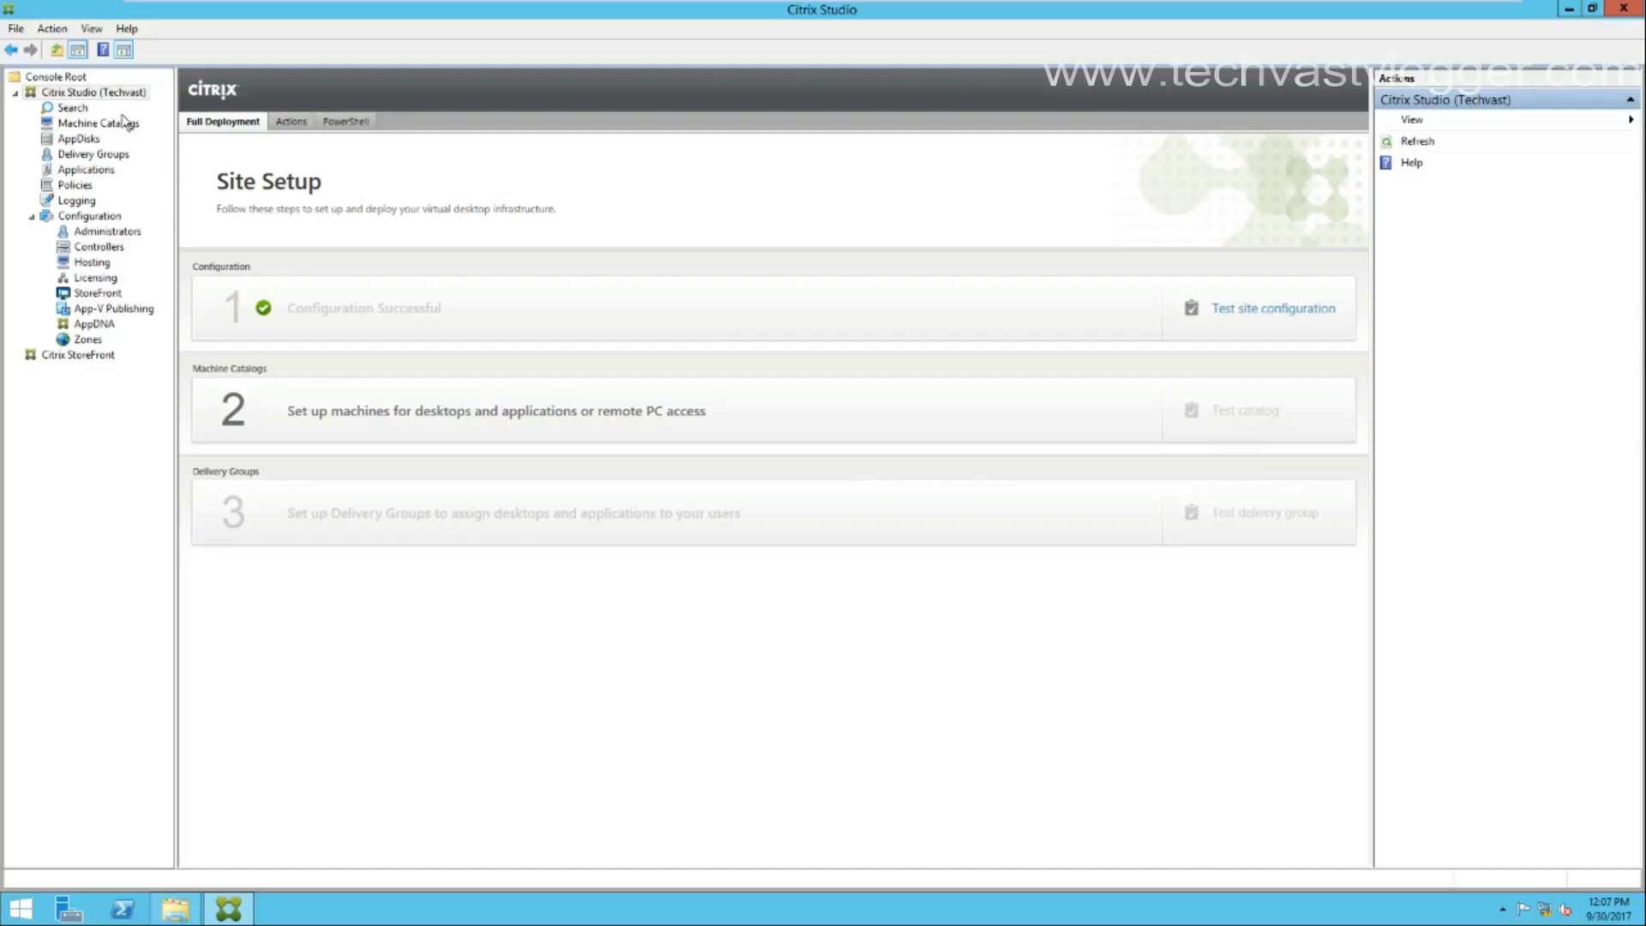
click(89, 124)
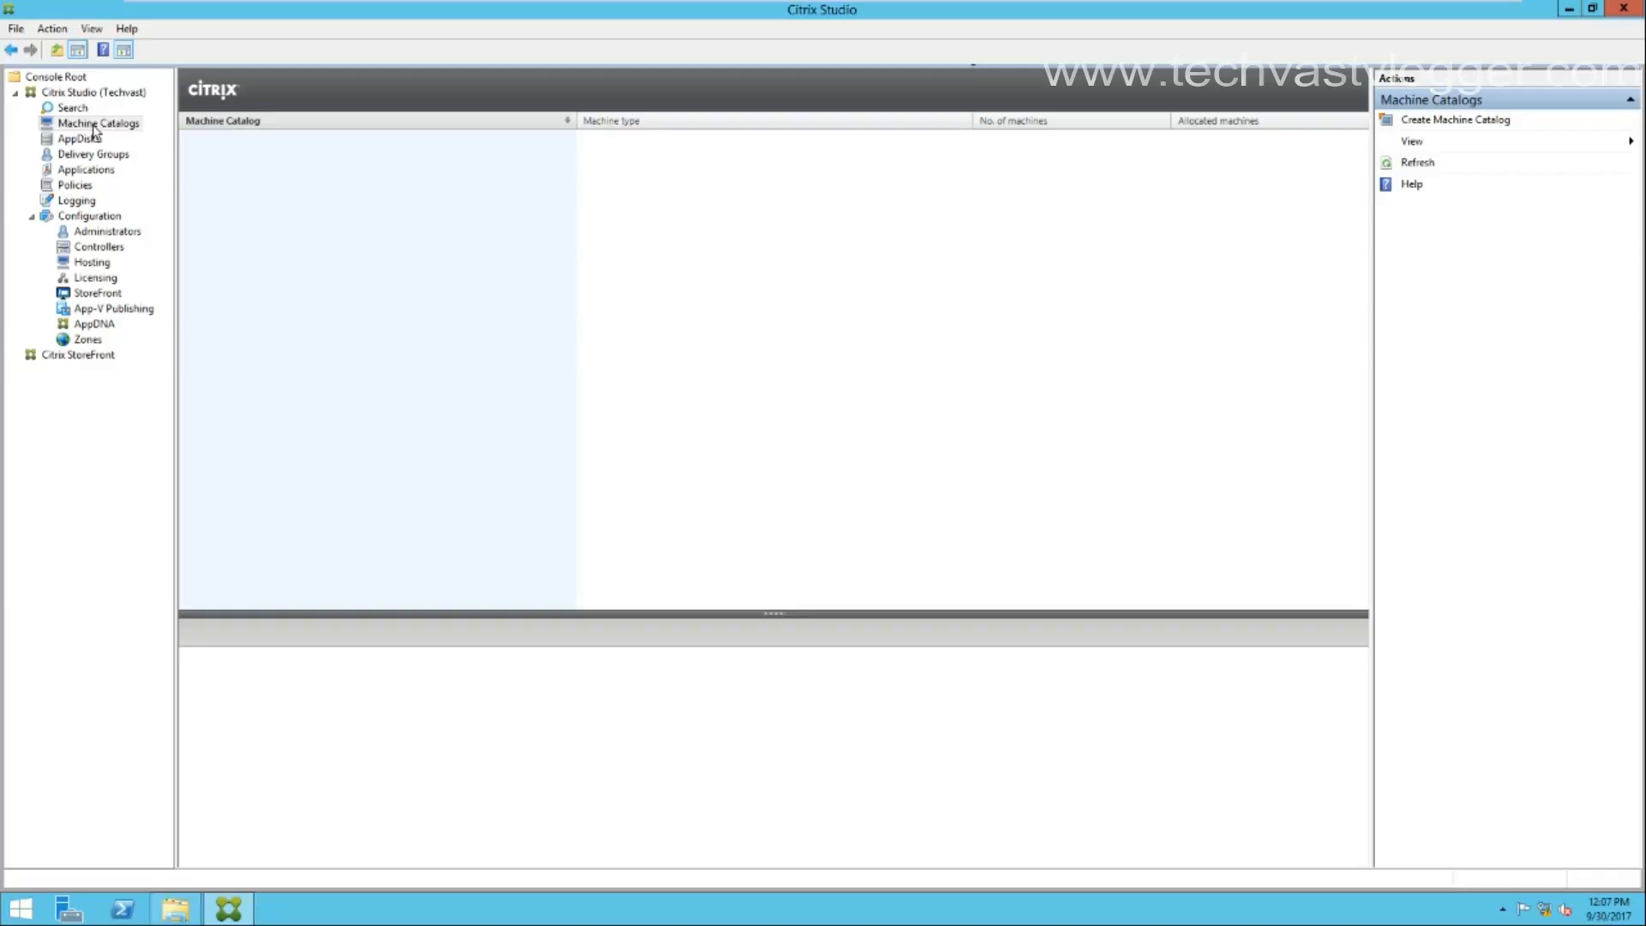
click(82, 140)
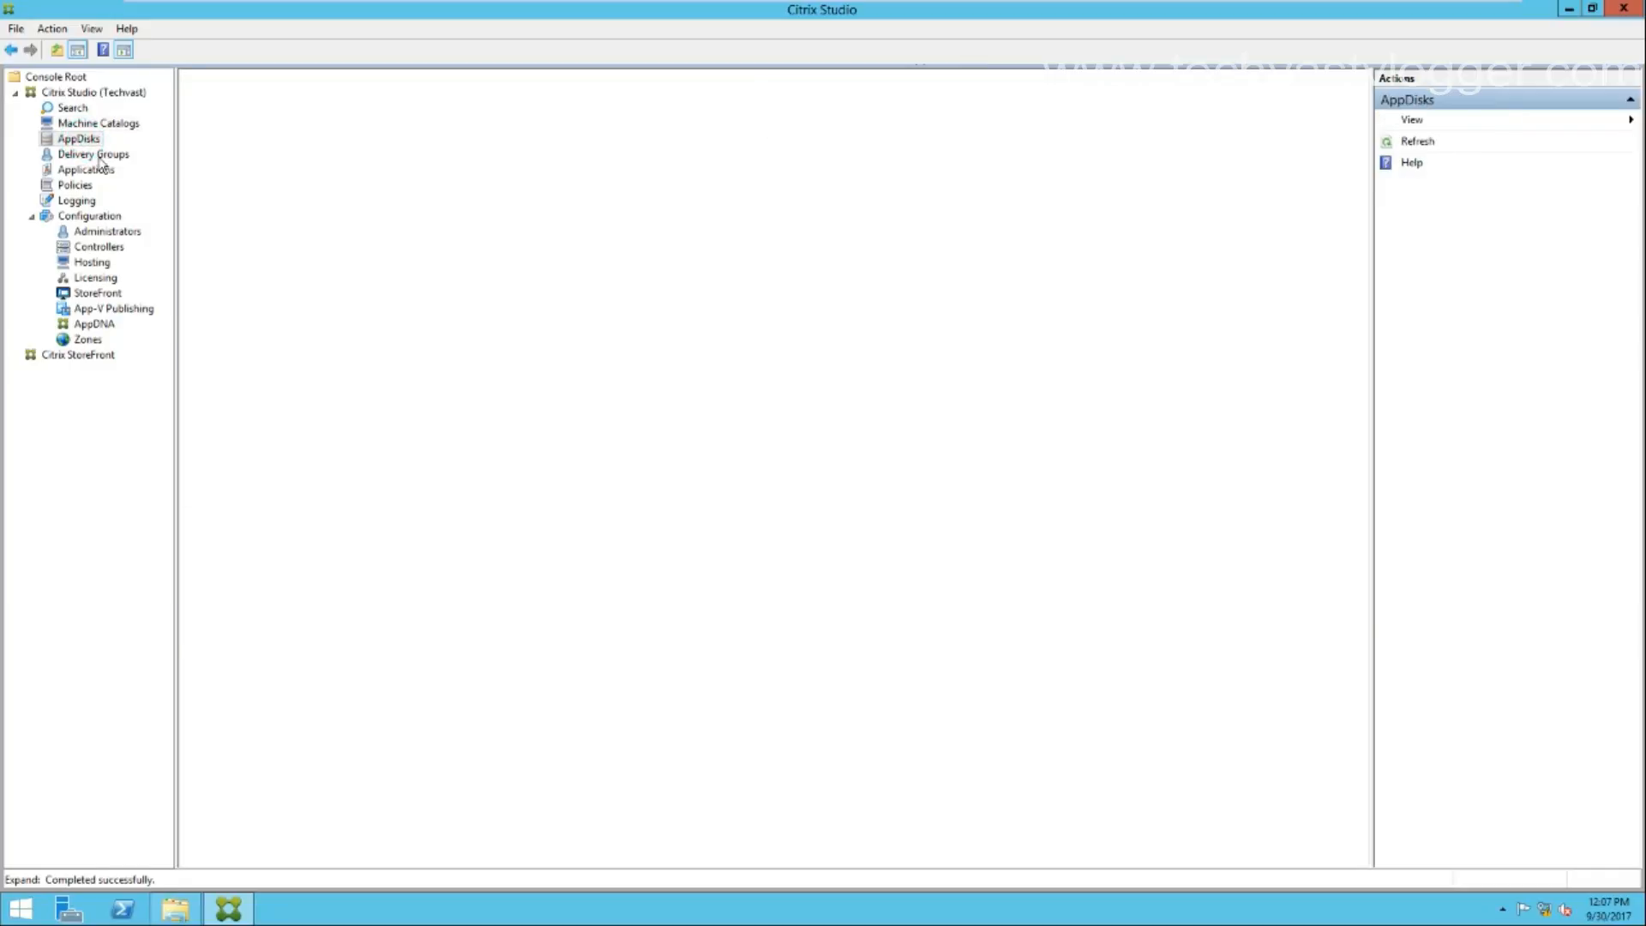
click(103, 156)
Revisit Machine Catalogs and Delivery Groups, then open Policies showing the Unfiltered policy.
click(112, 124)
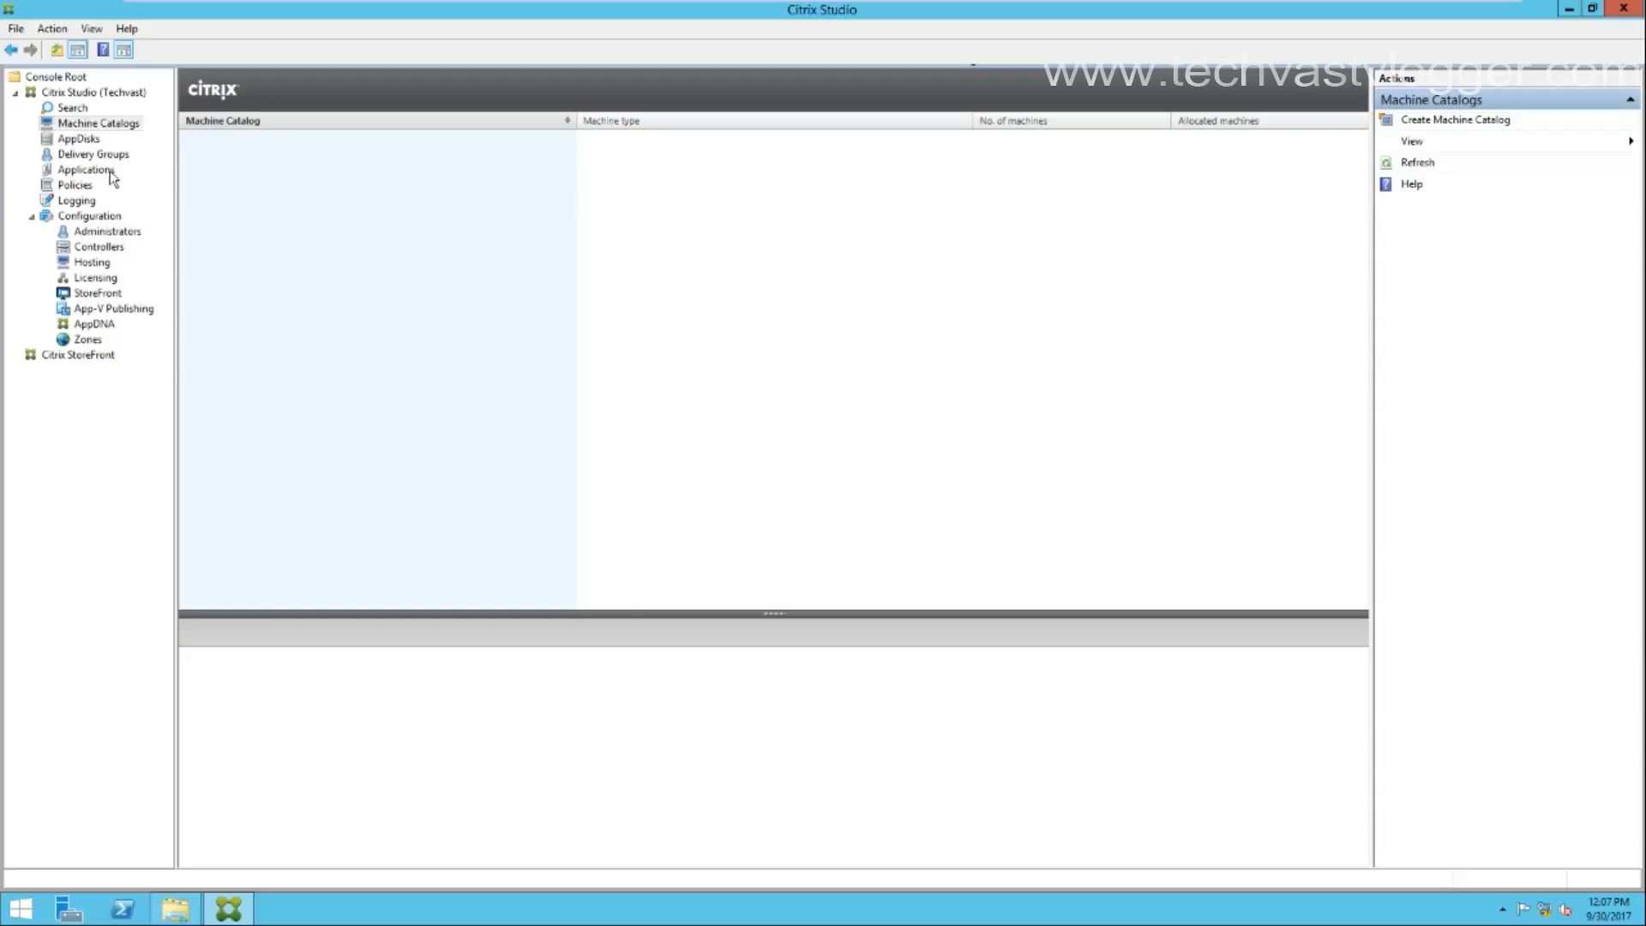
click(114, 156)
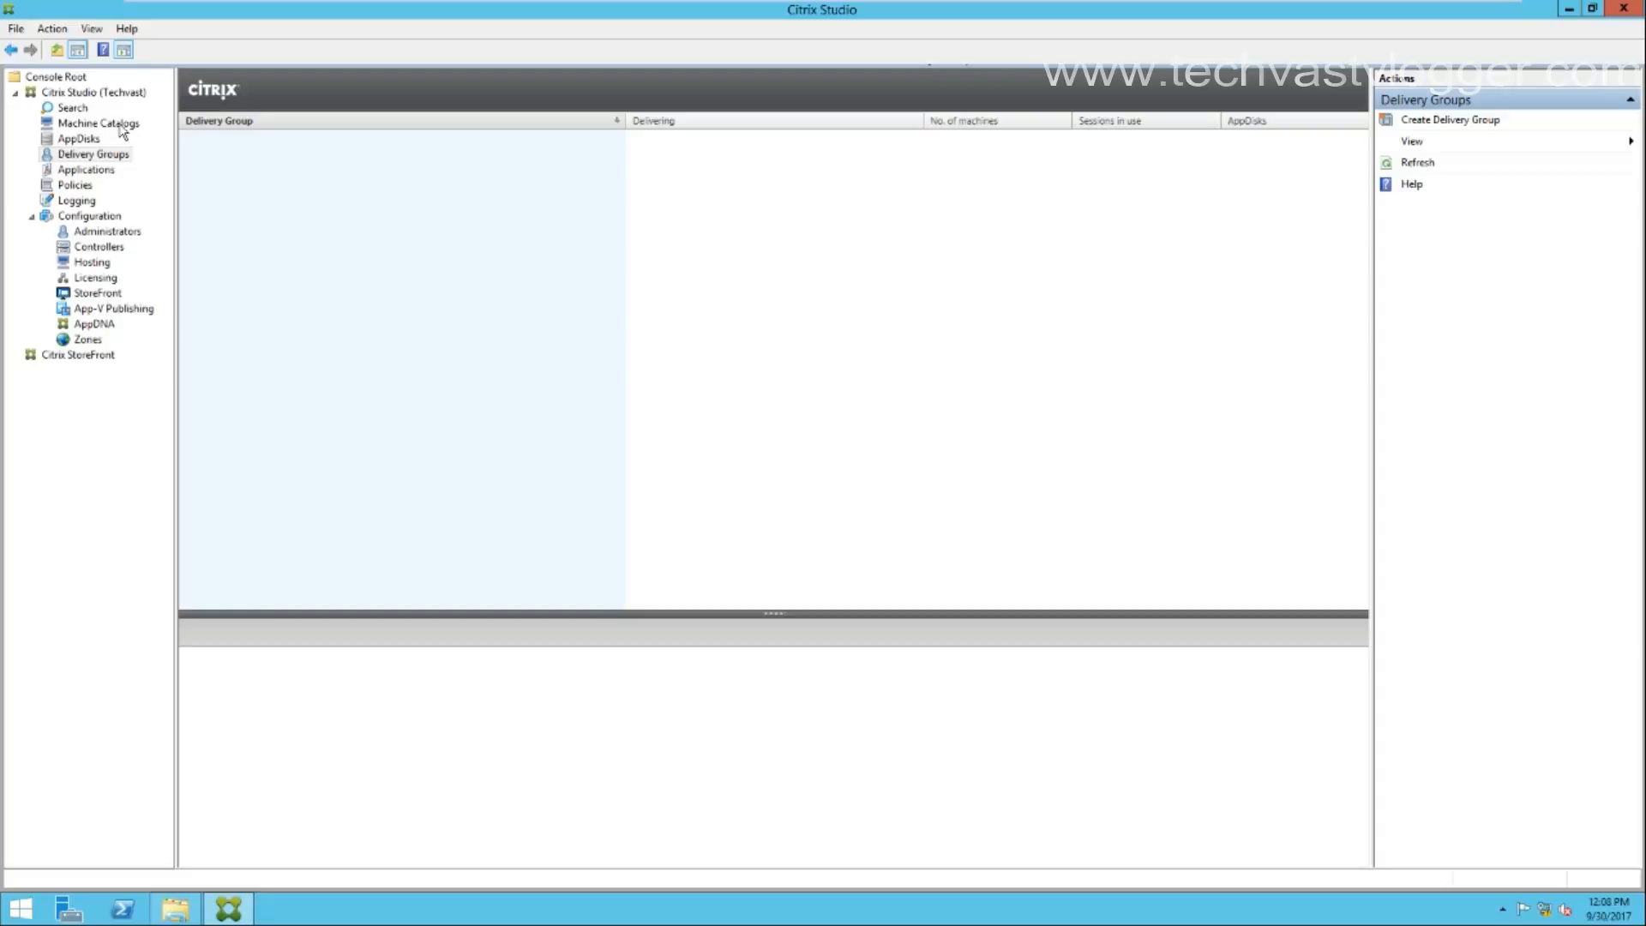
click(122, 129)
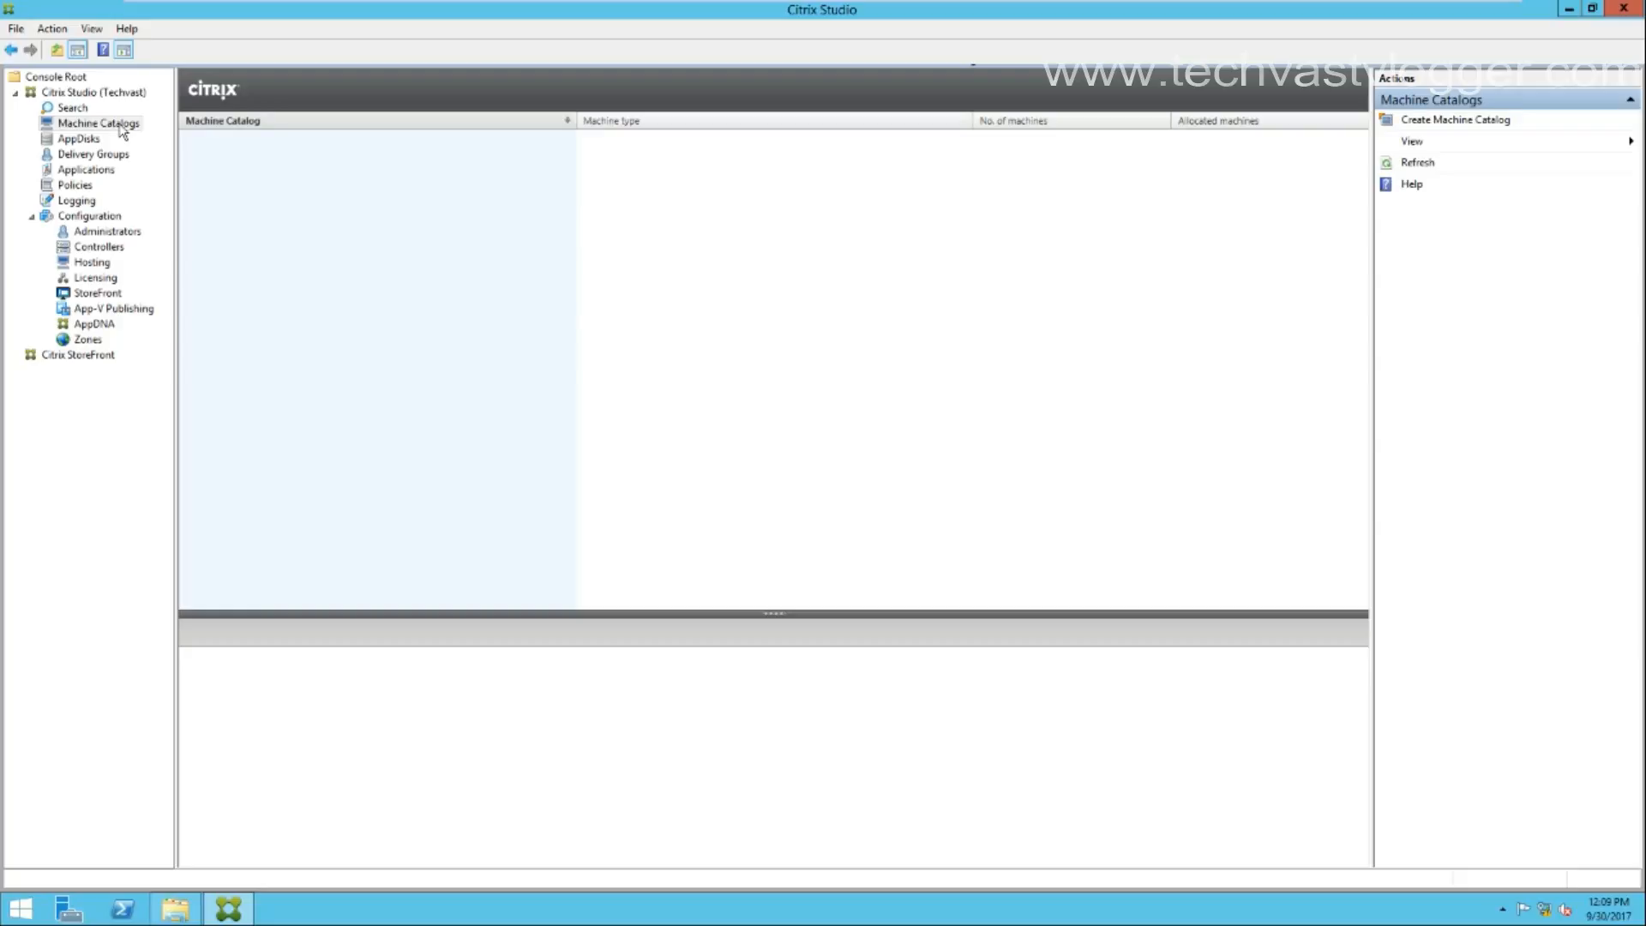
click(120, 156)
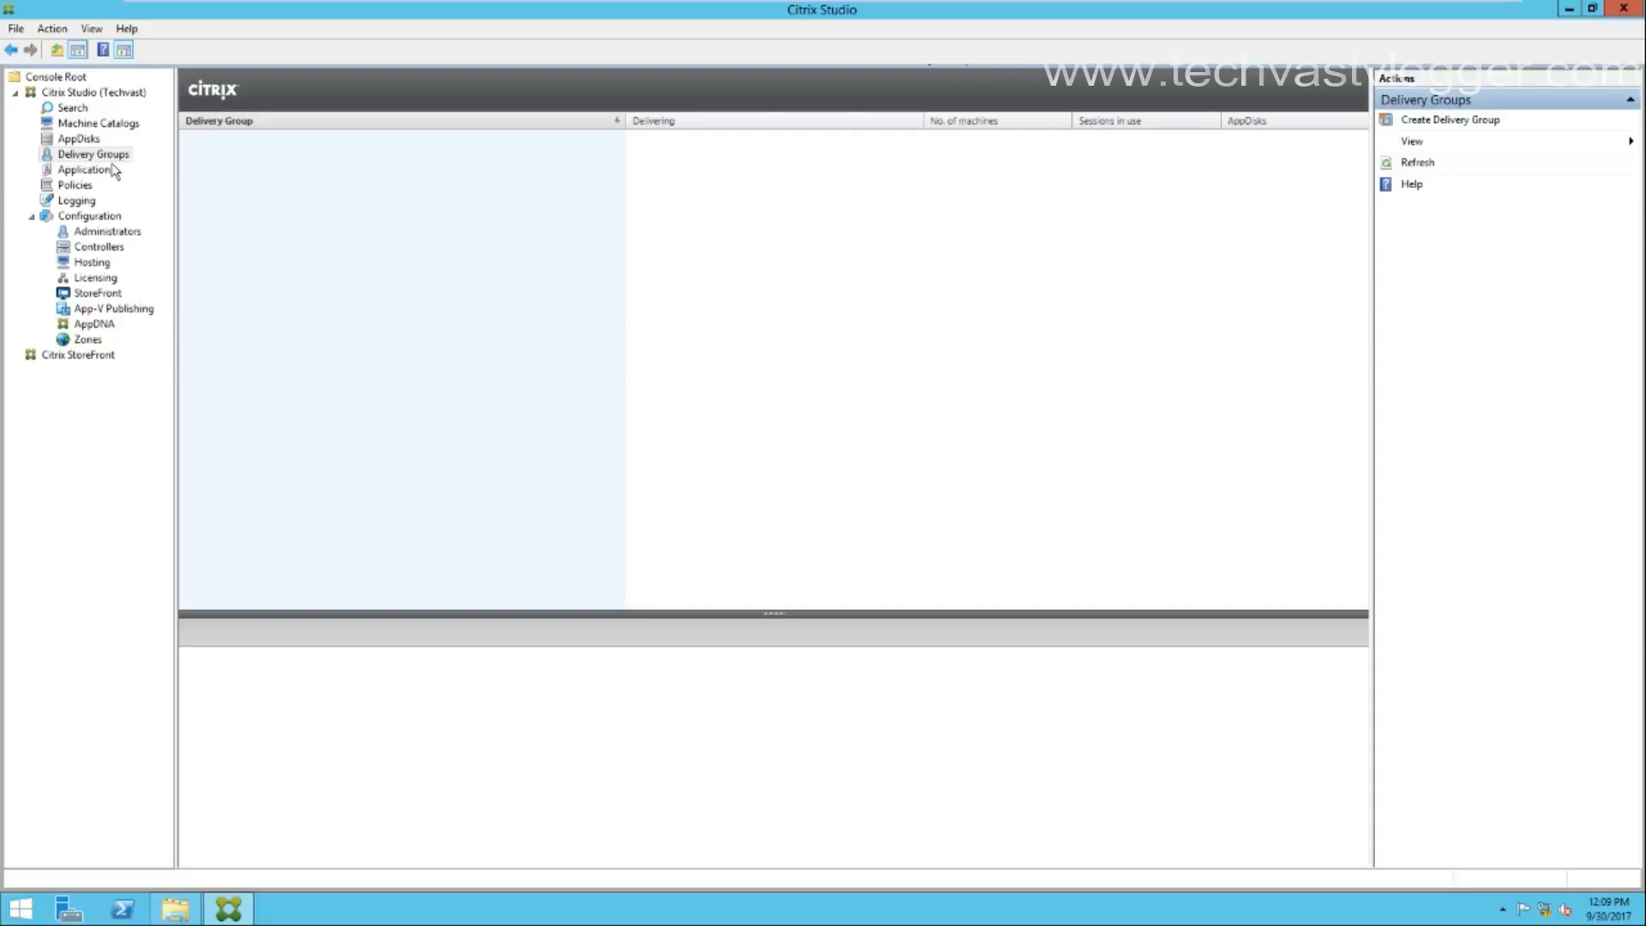
click(84, 187)
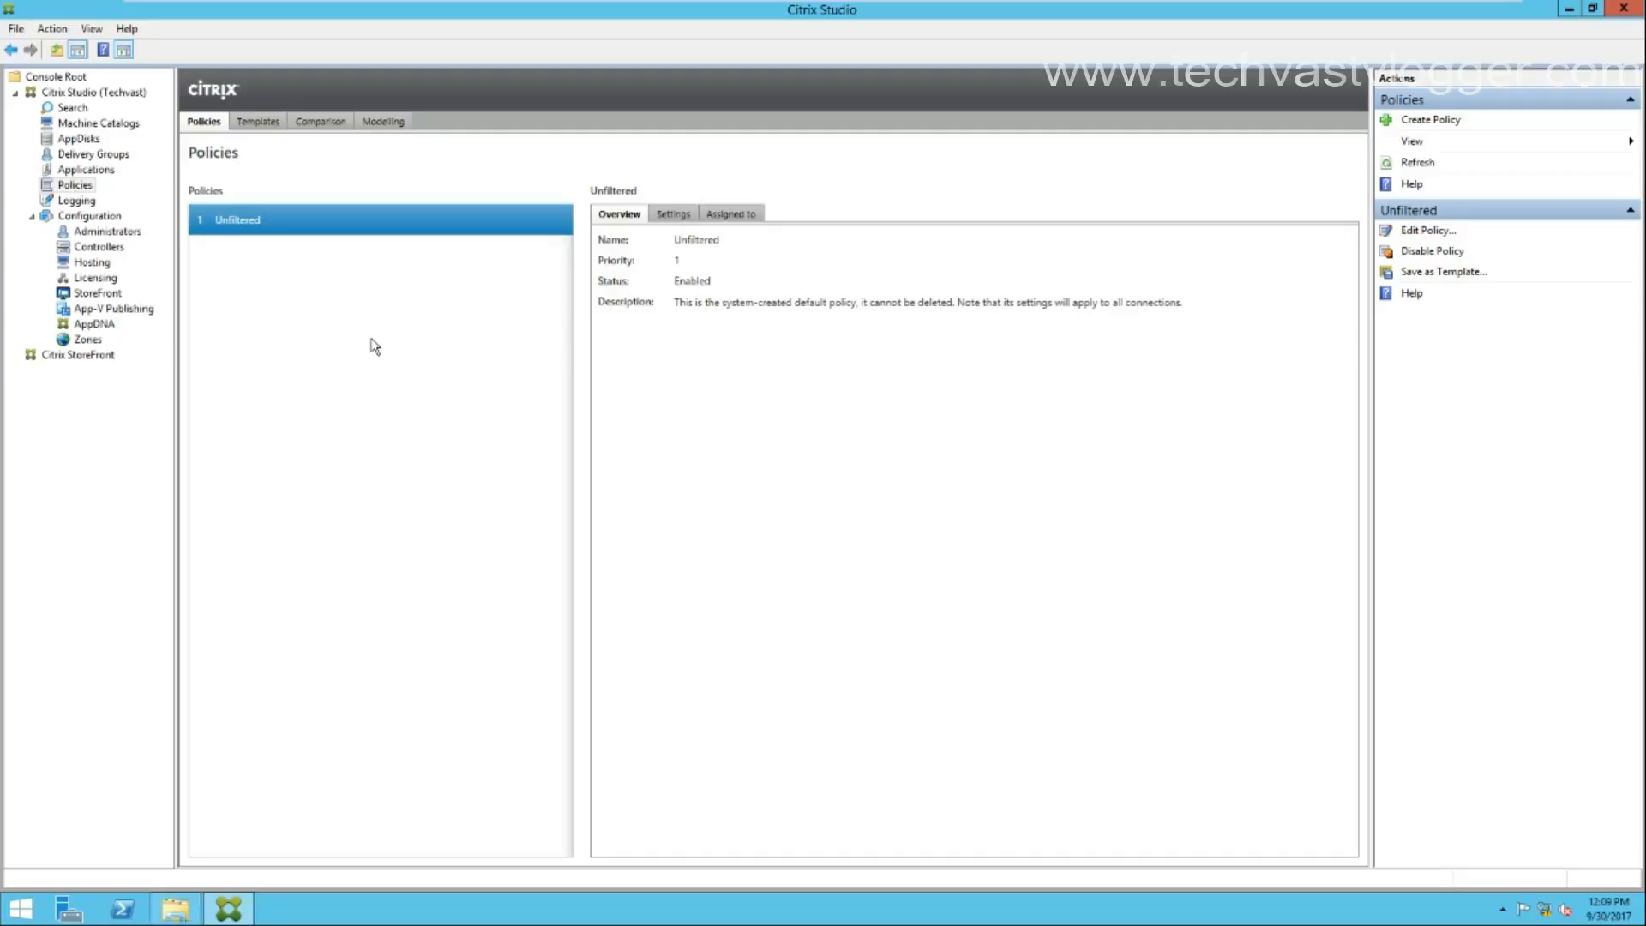
Open Logging to view today's setup tasks, including the successful Full Desktop Deployment.
click(76, 200)
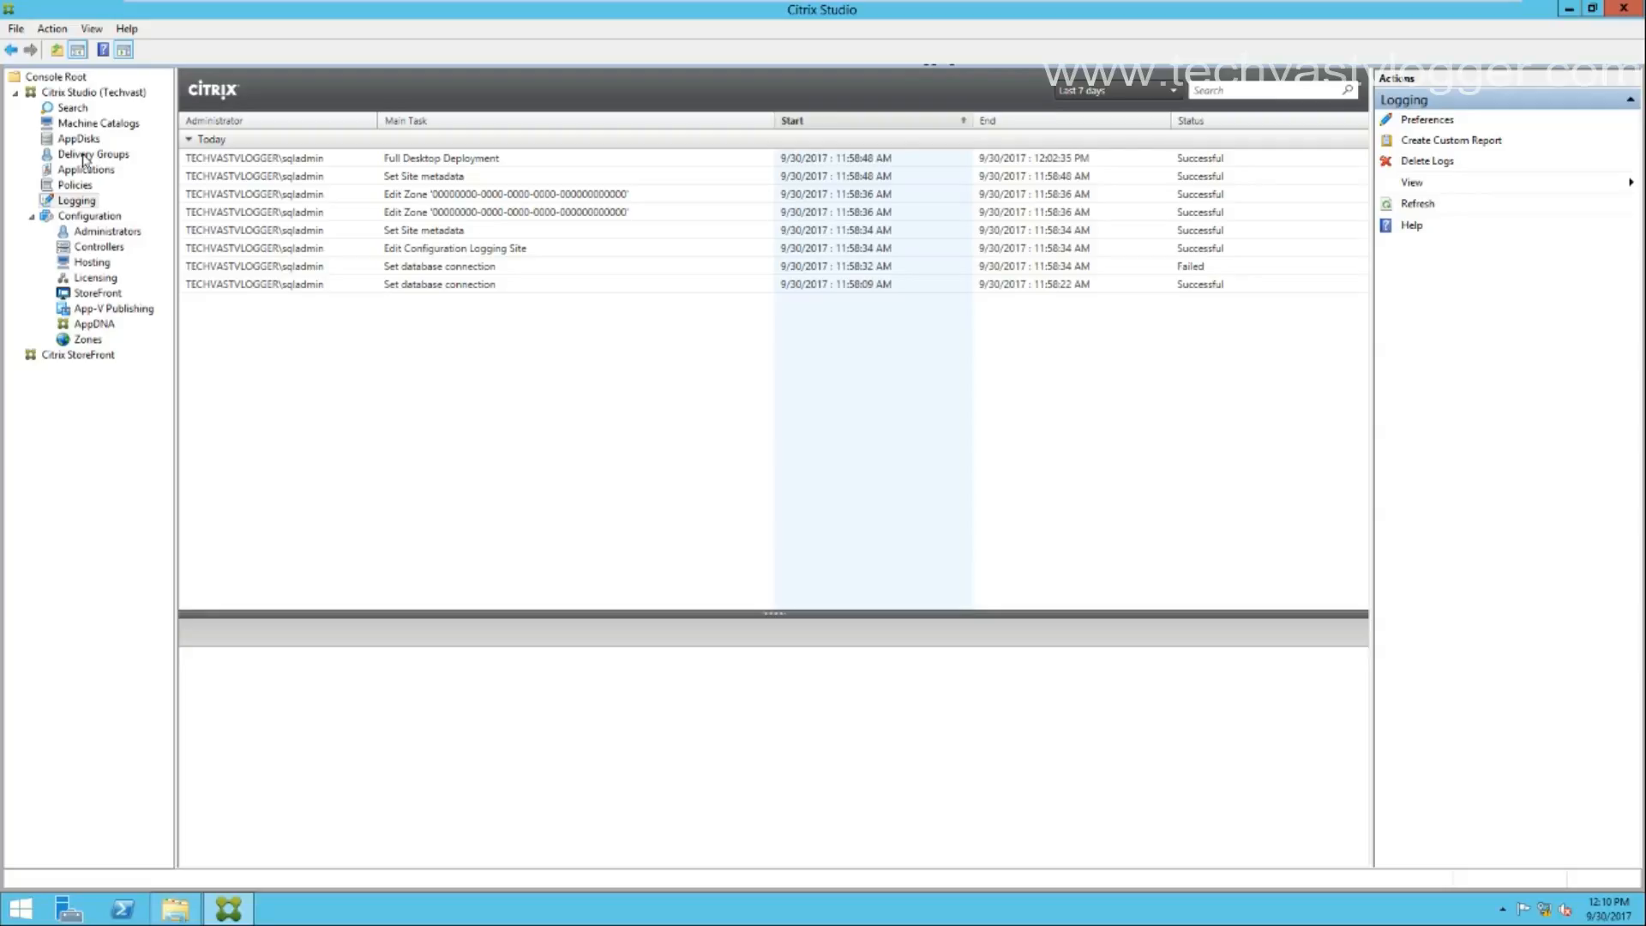
Open Configuration > Administrators and close the Delegated Administration introduction.
click(101, 216)
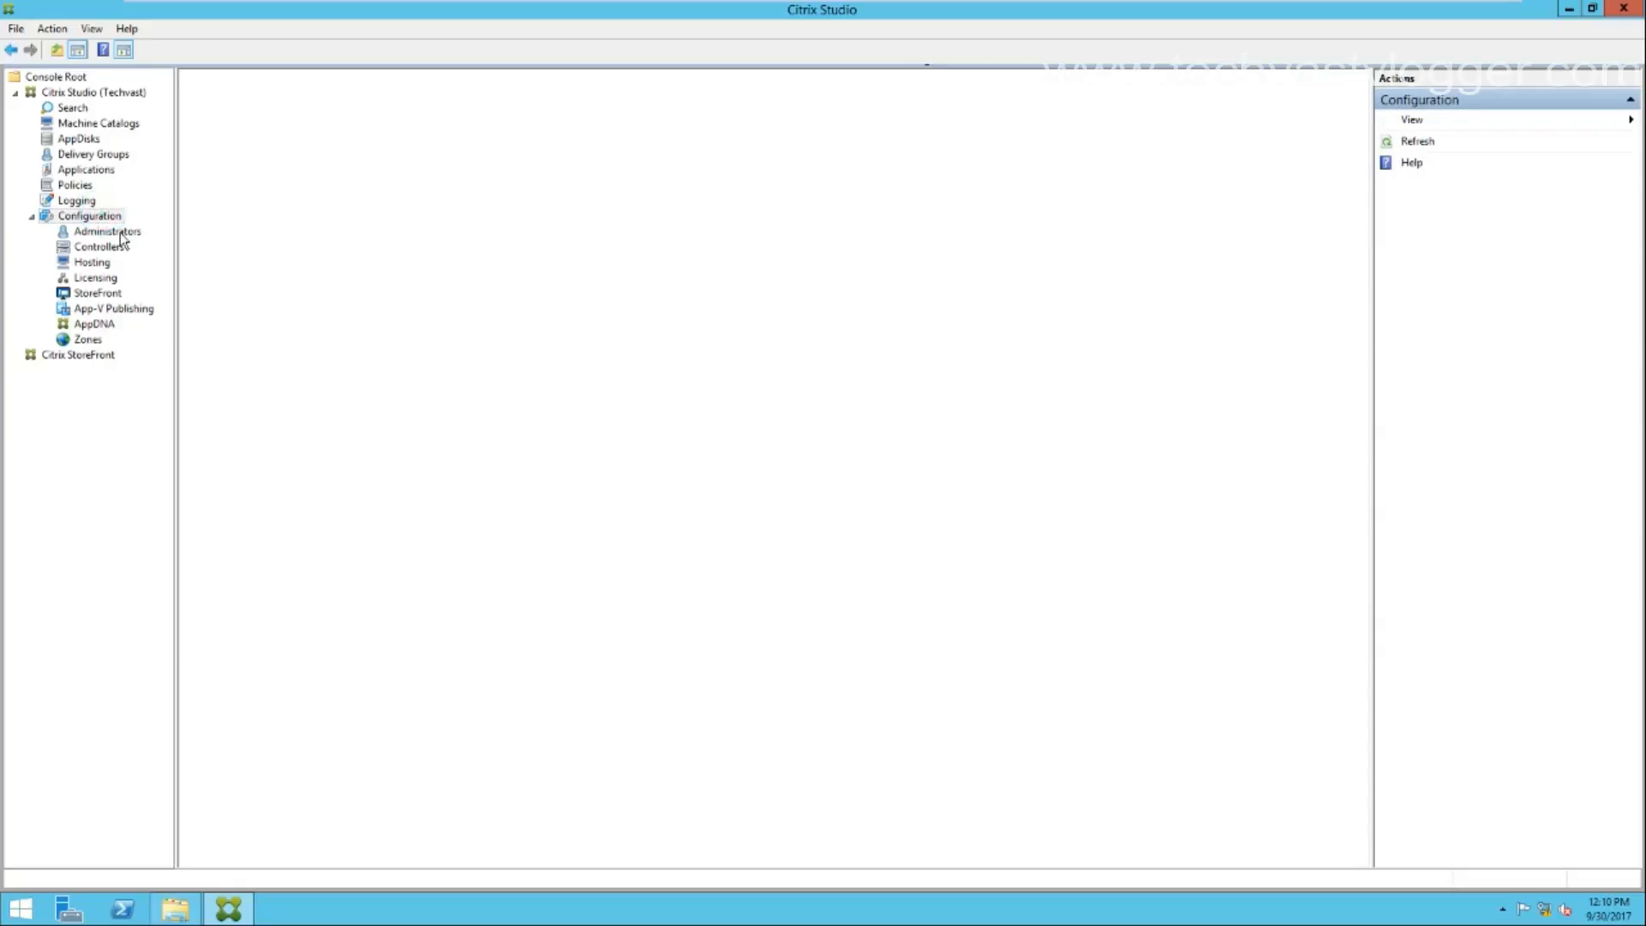
click(121, 233)
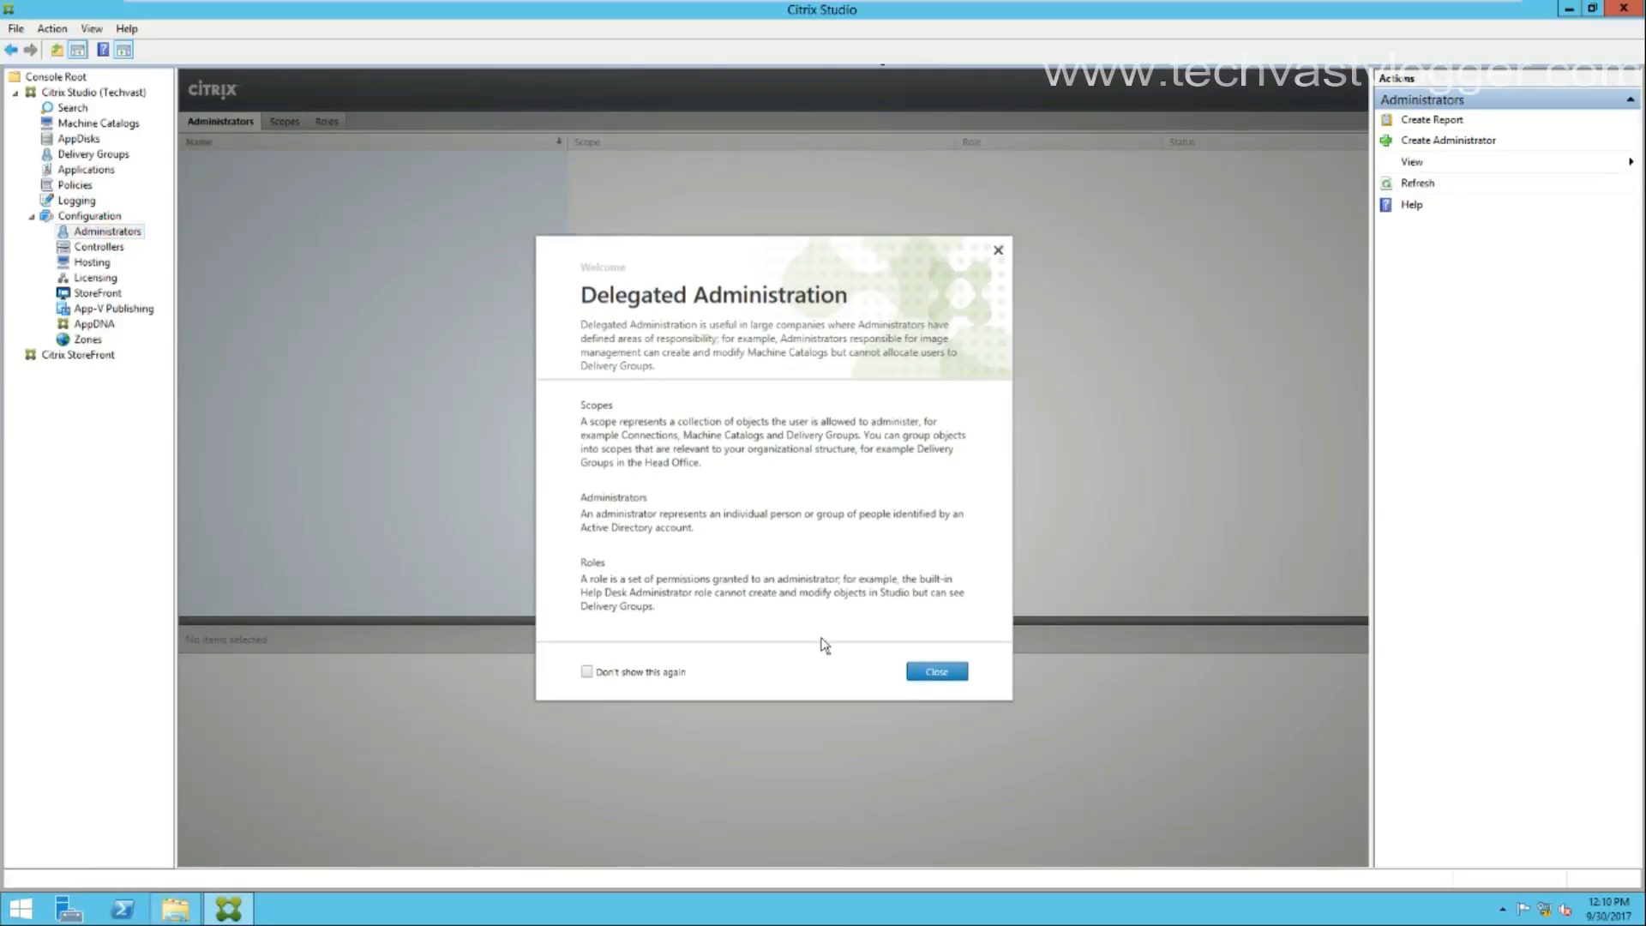
click(936, 673)
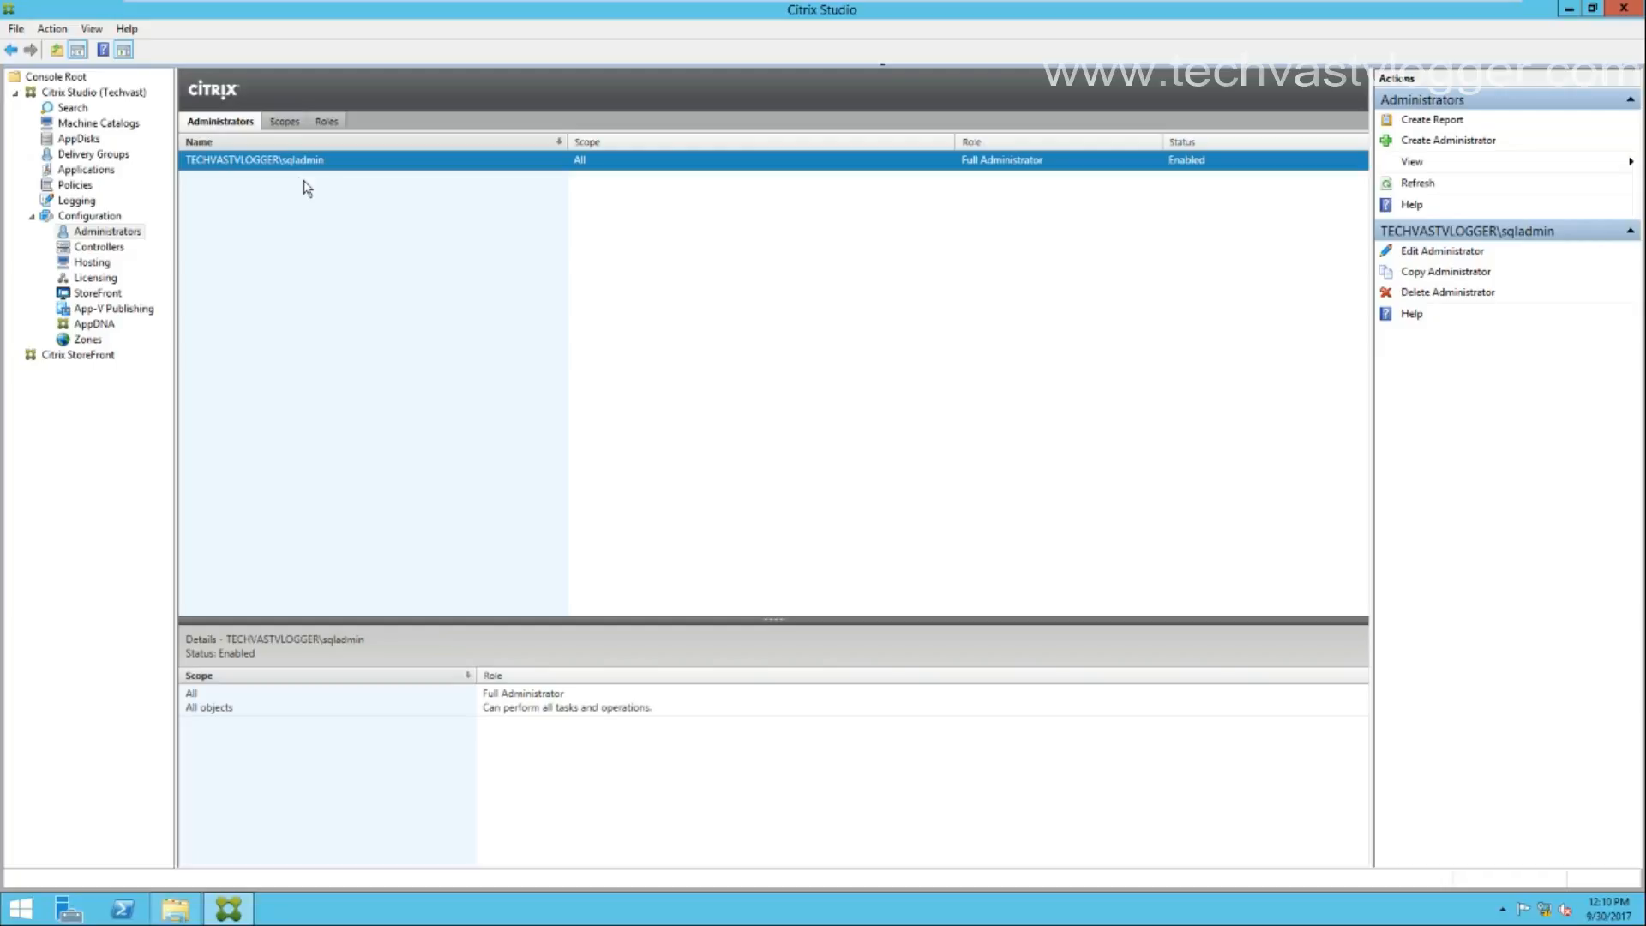
Start a new administrator for the citrixadmin domain account with scope All and continue to roles.
click(1470, 140)
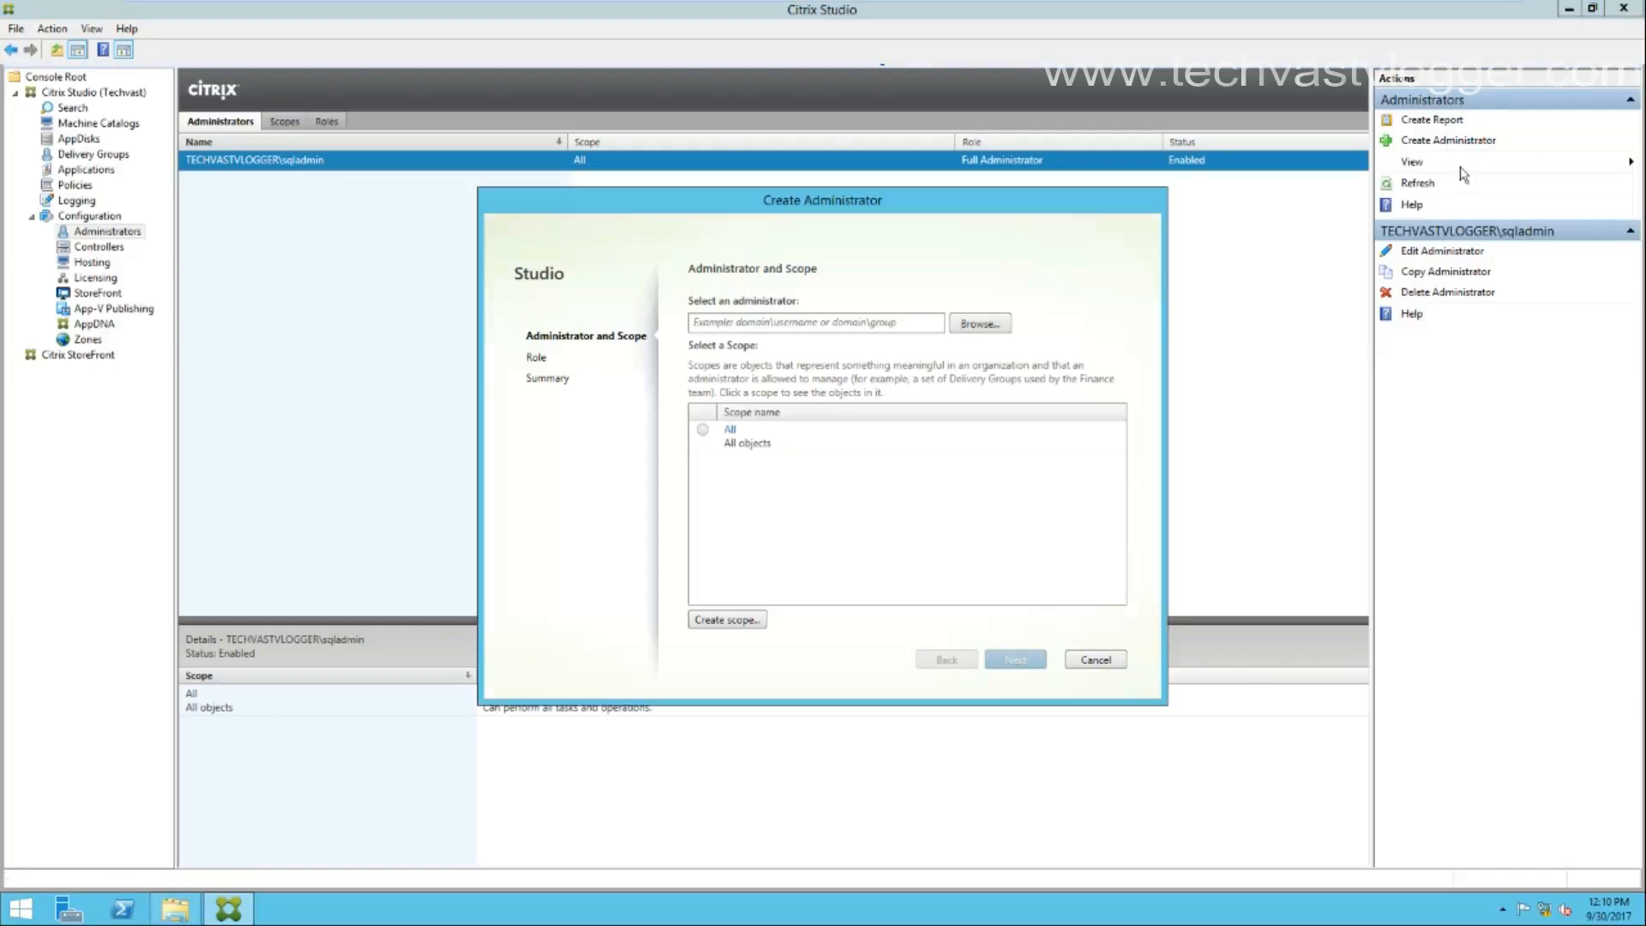
click(990, 323)
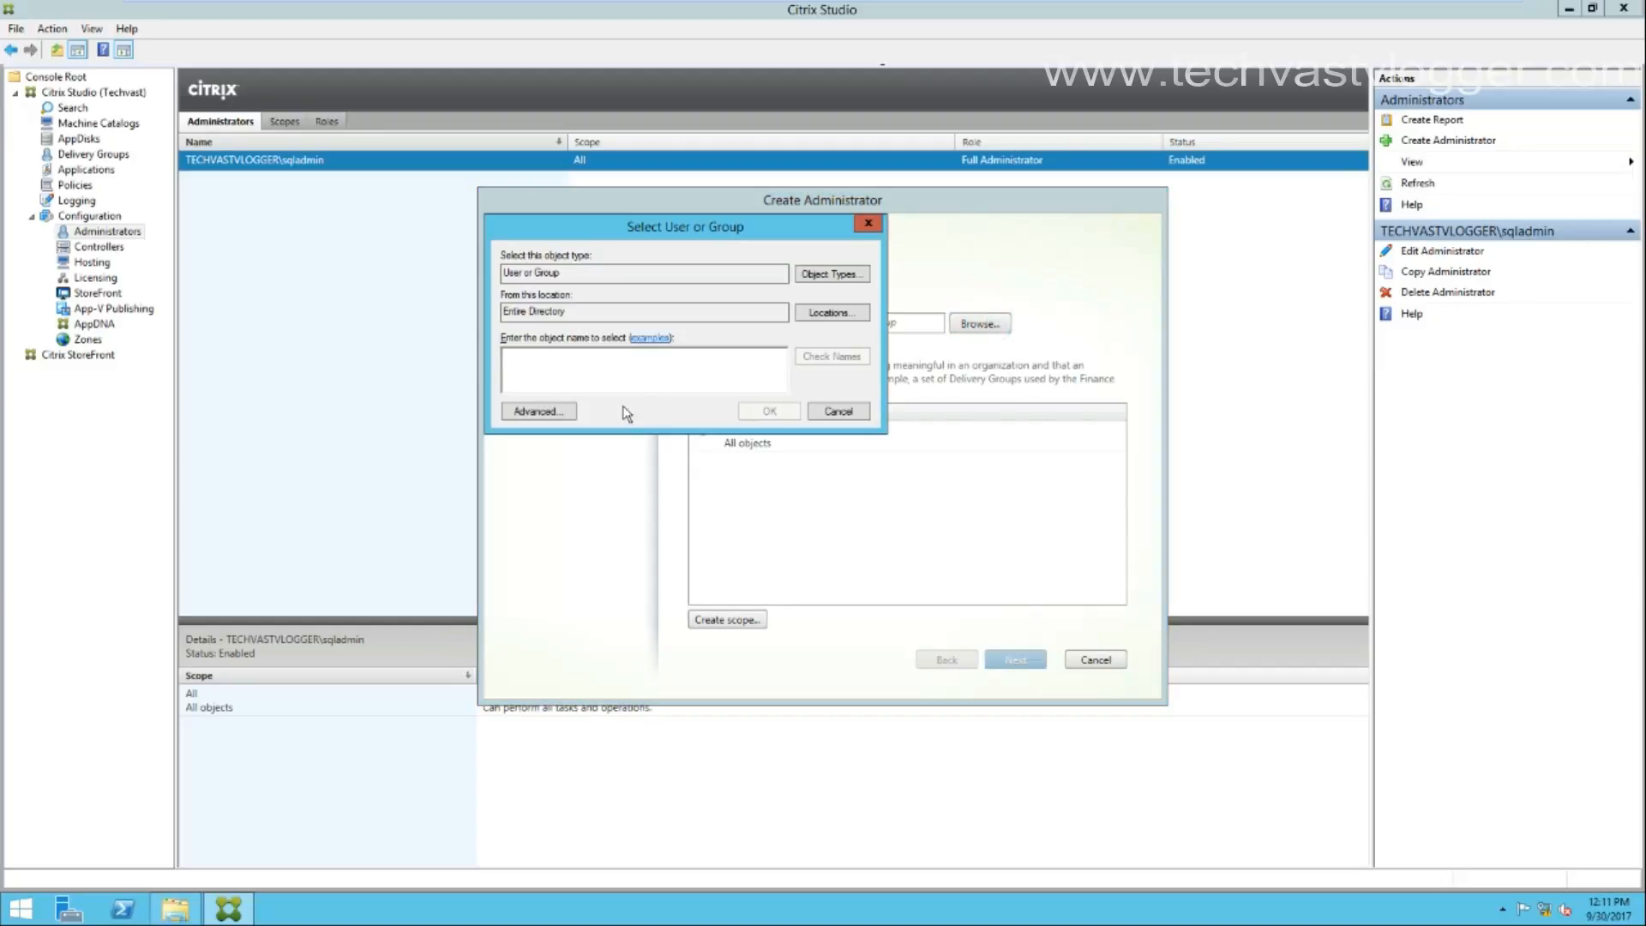
text(cit)
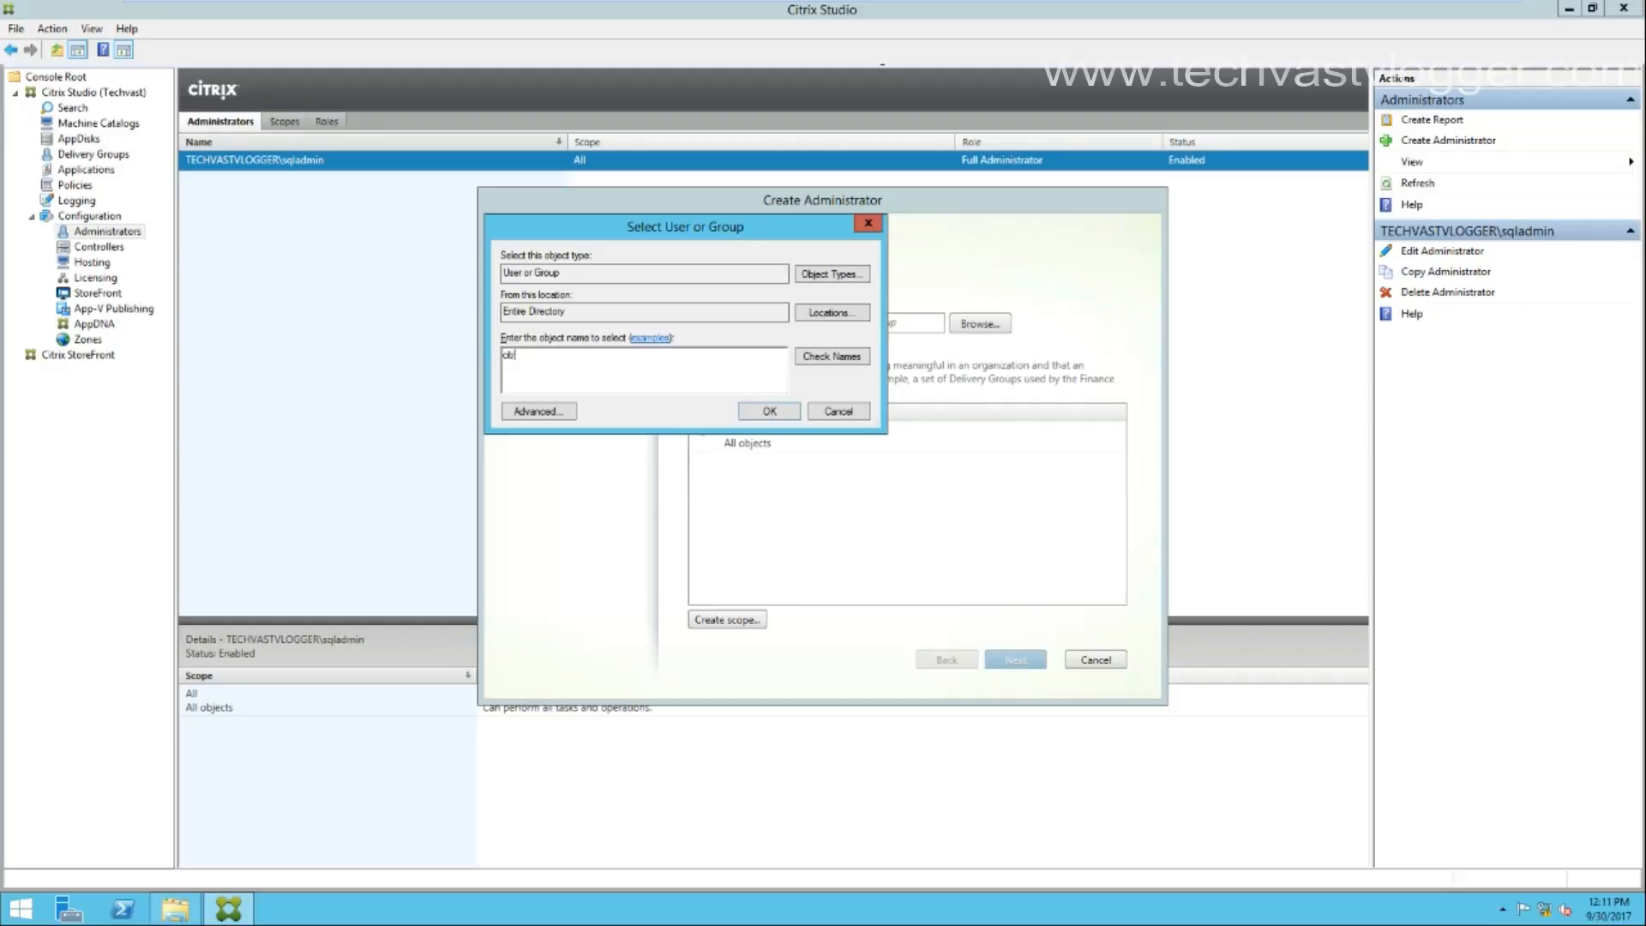
text(rixadmin)
click(829, 360)
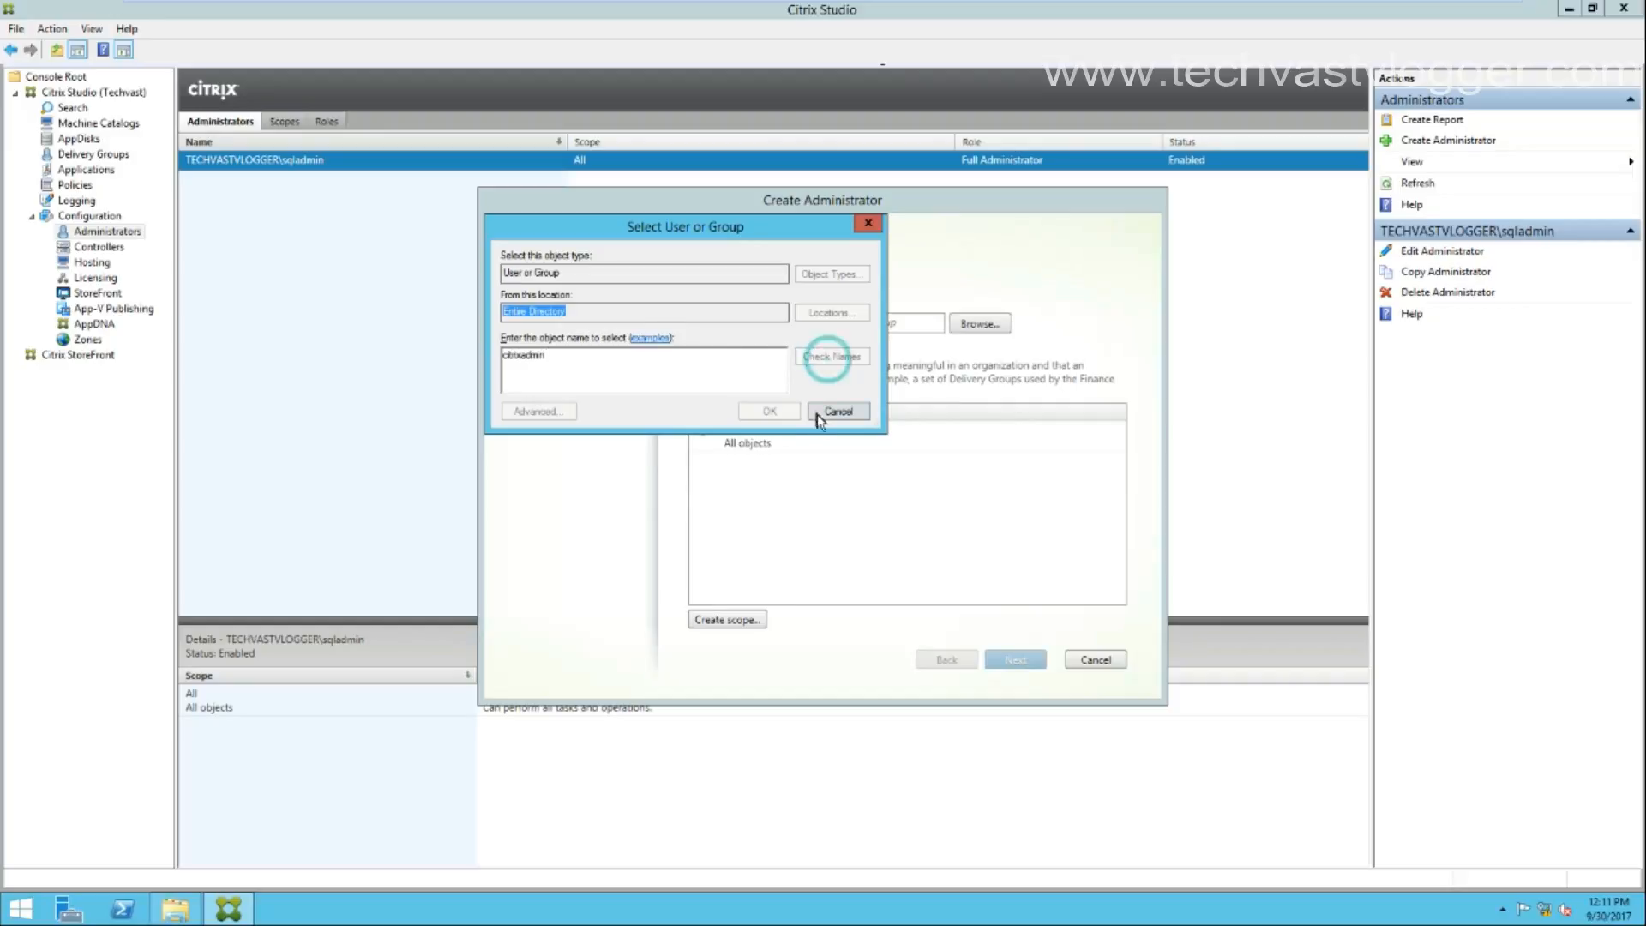
click(777, 411)
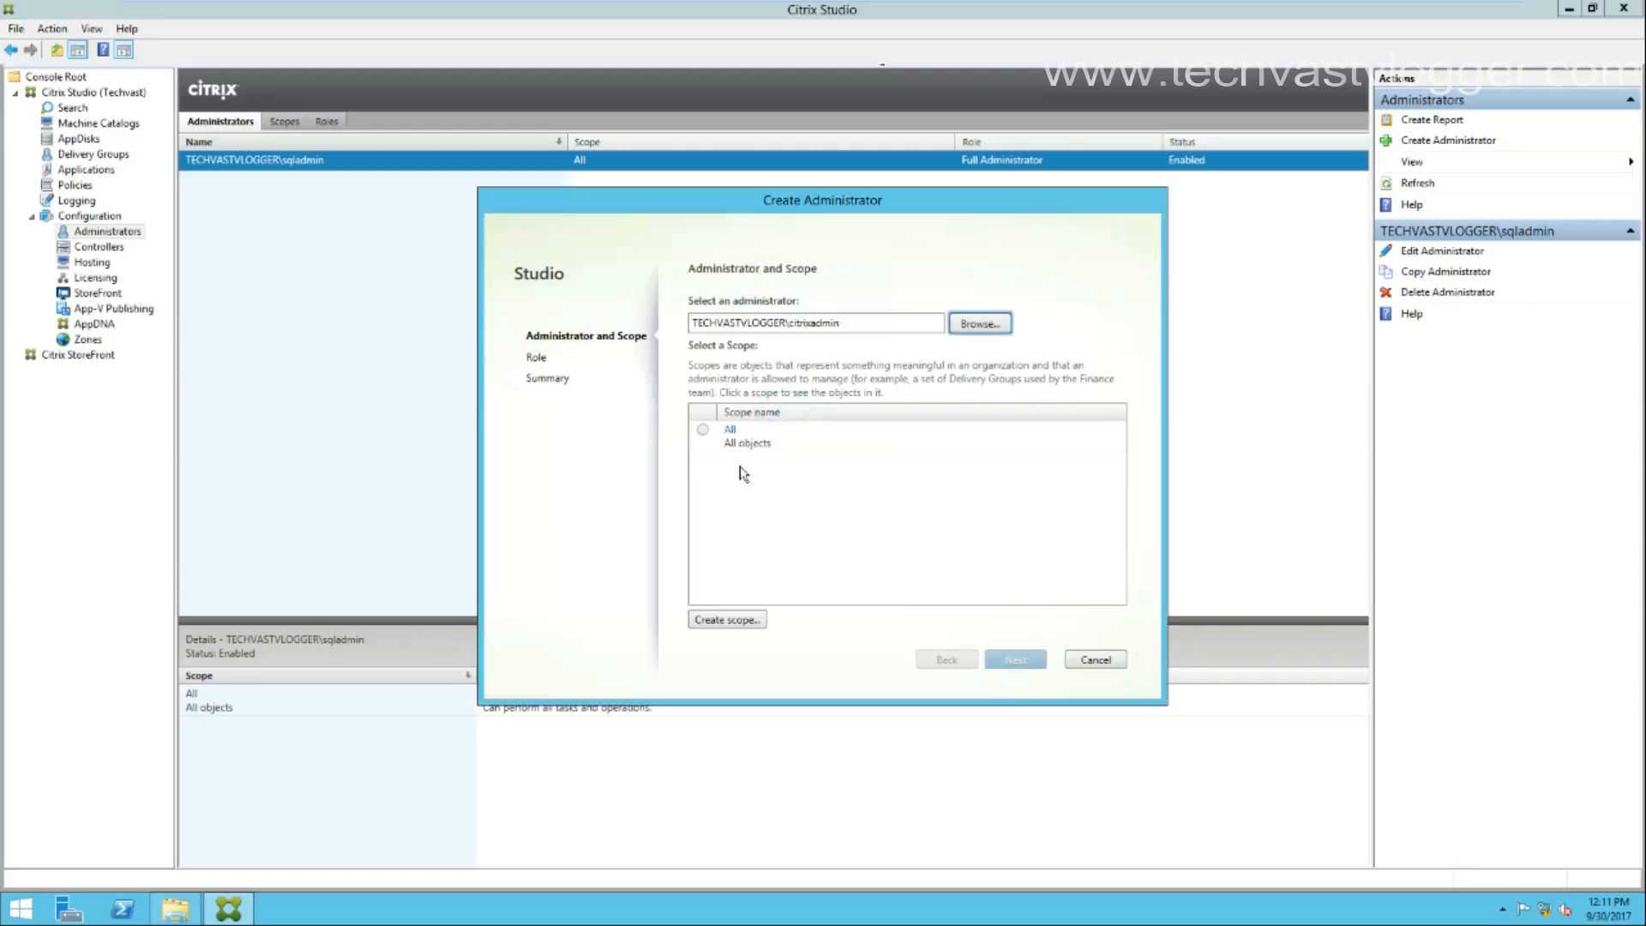
click(708, 434)
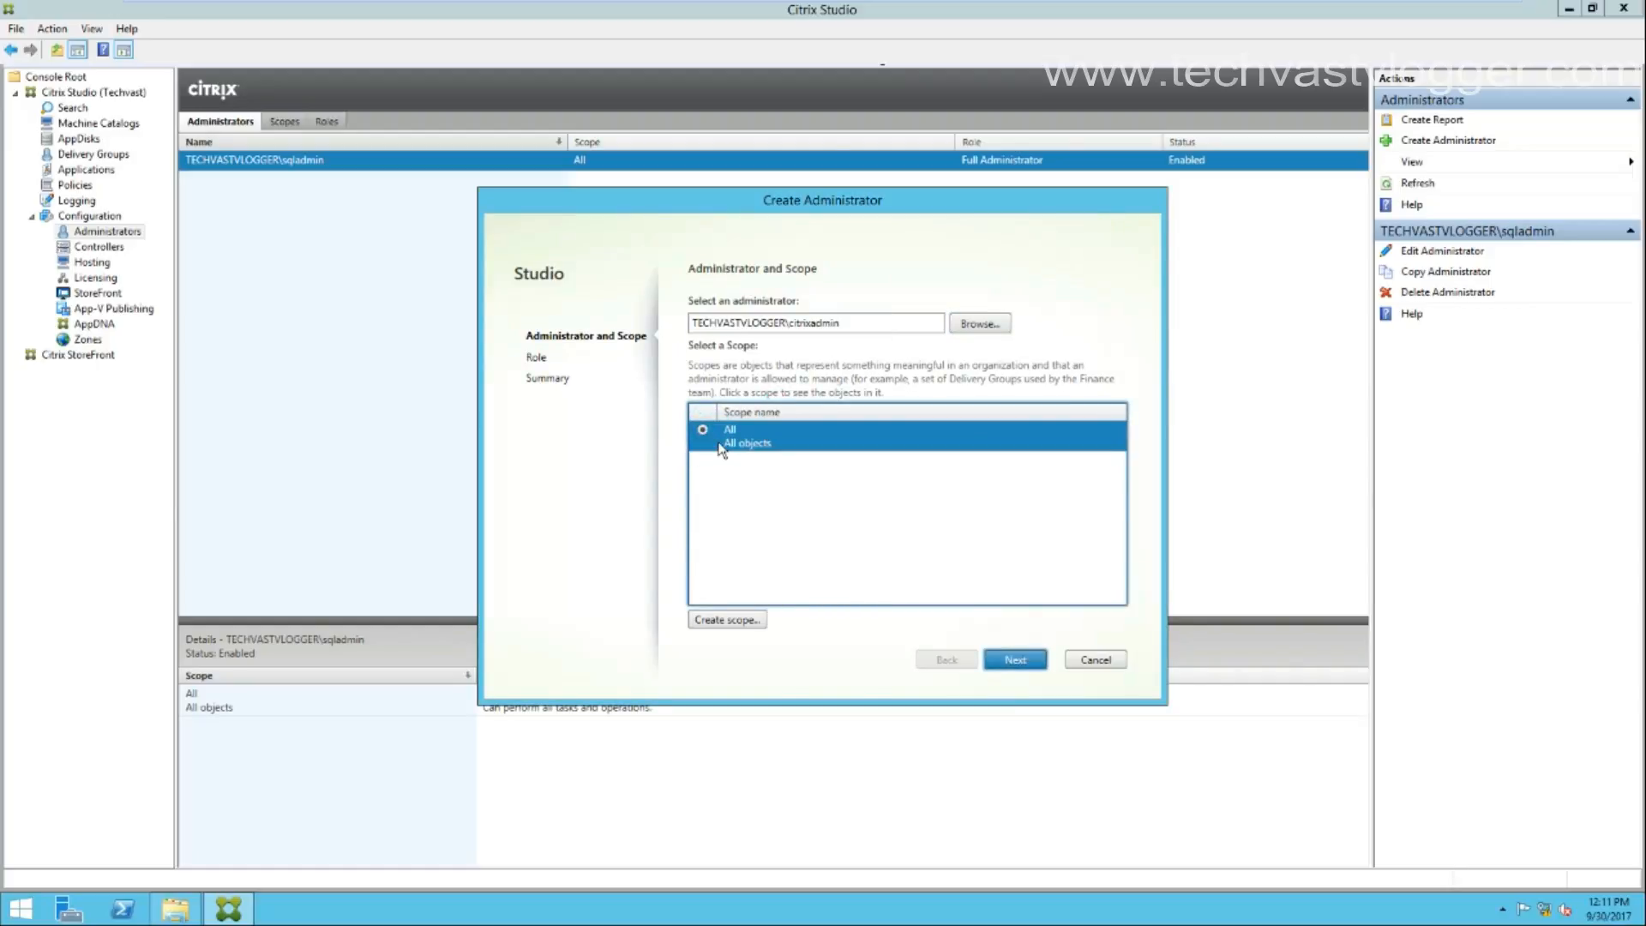
click(1016, 661)
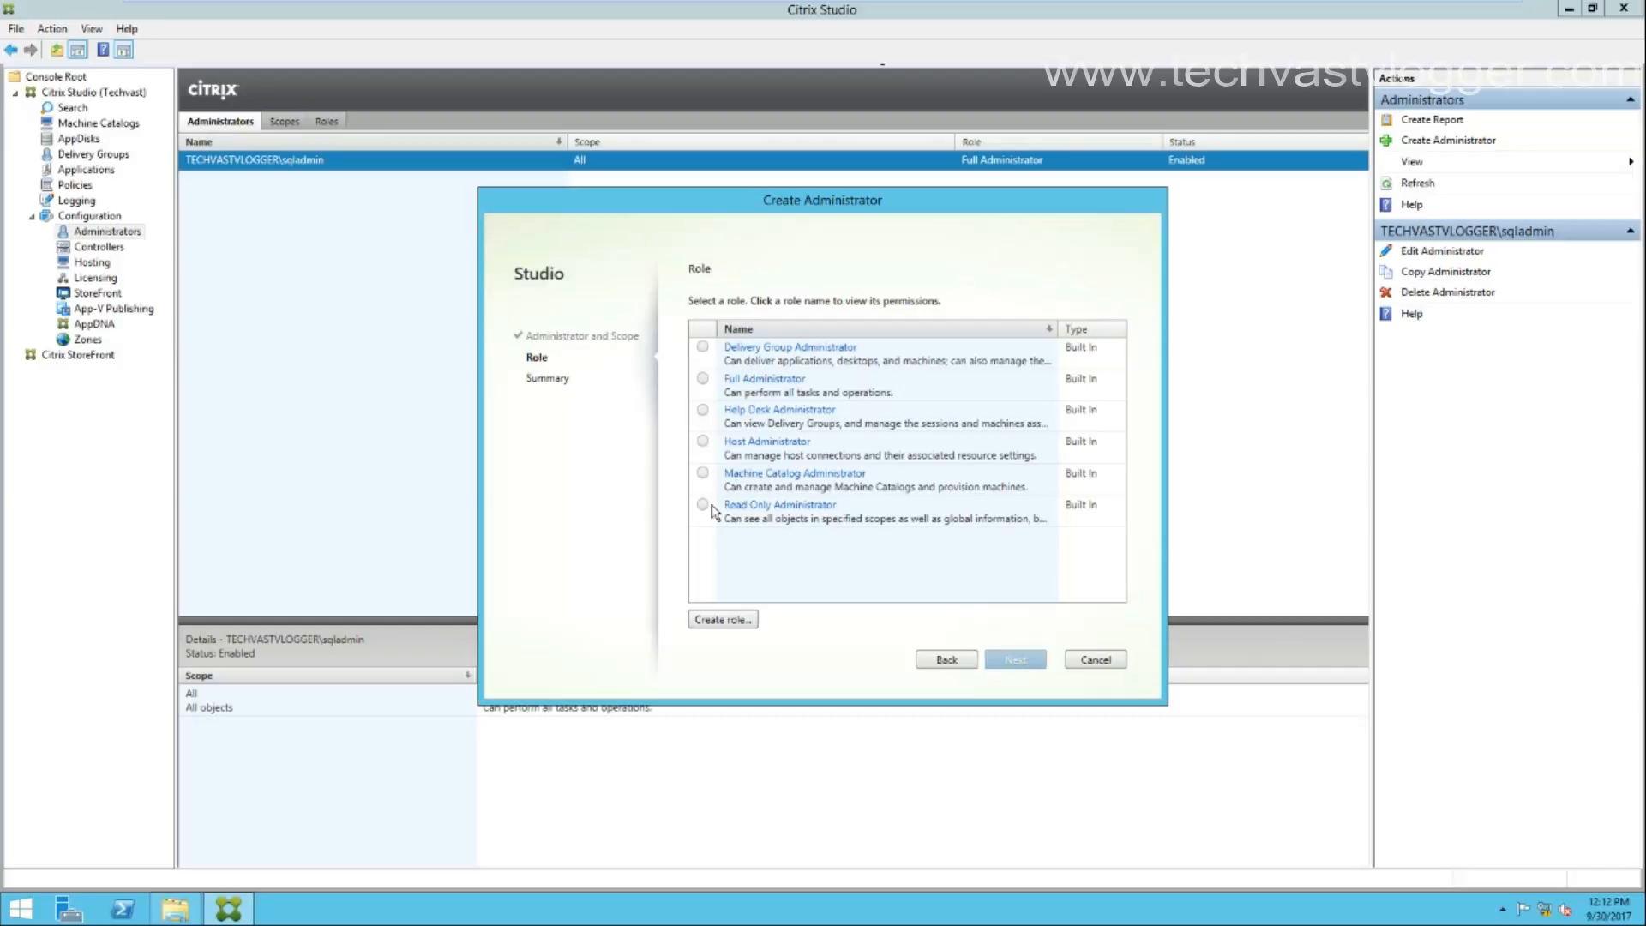
Give the new account the Full Administrator role, finish the wizard, and view Controllers.
click(702, 381)
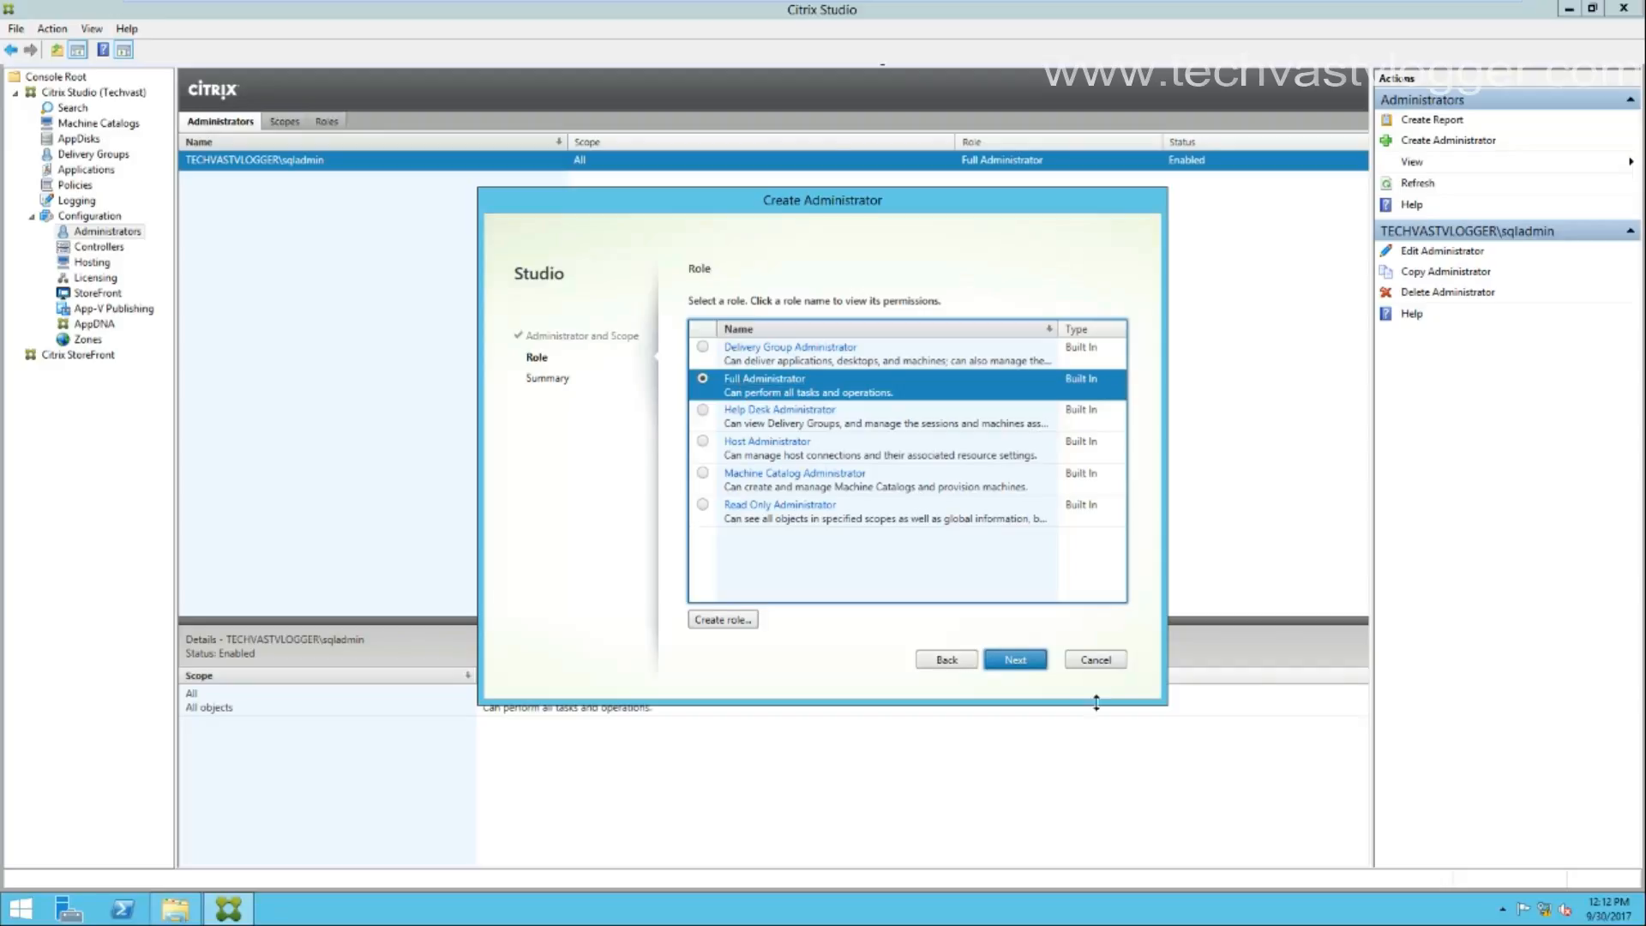
click(1017, 661)
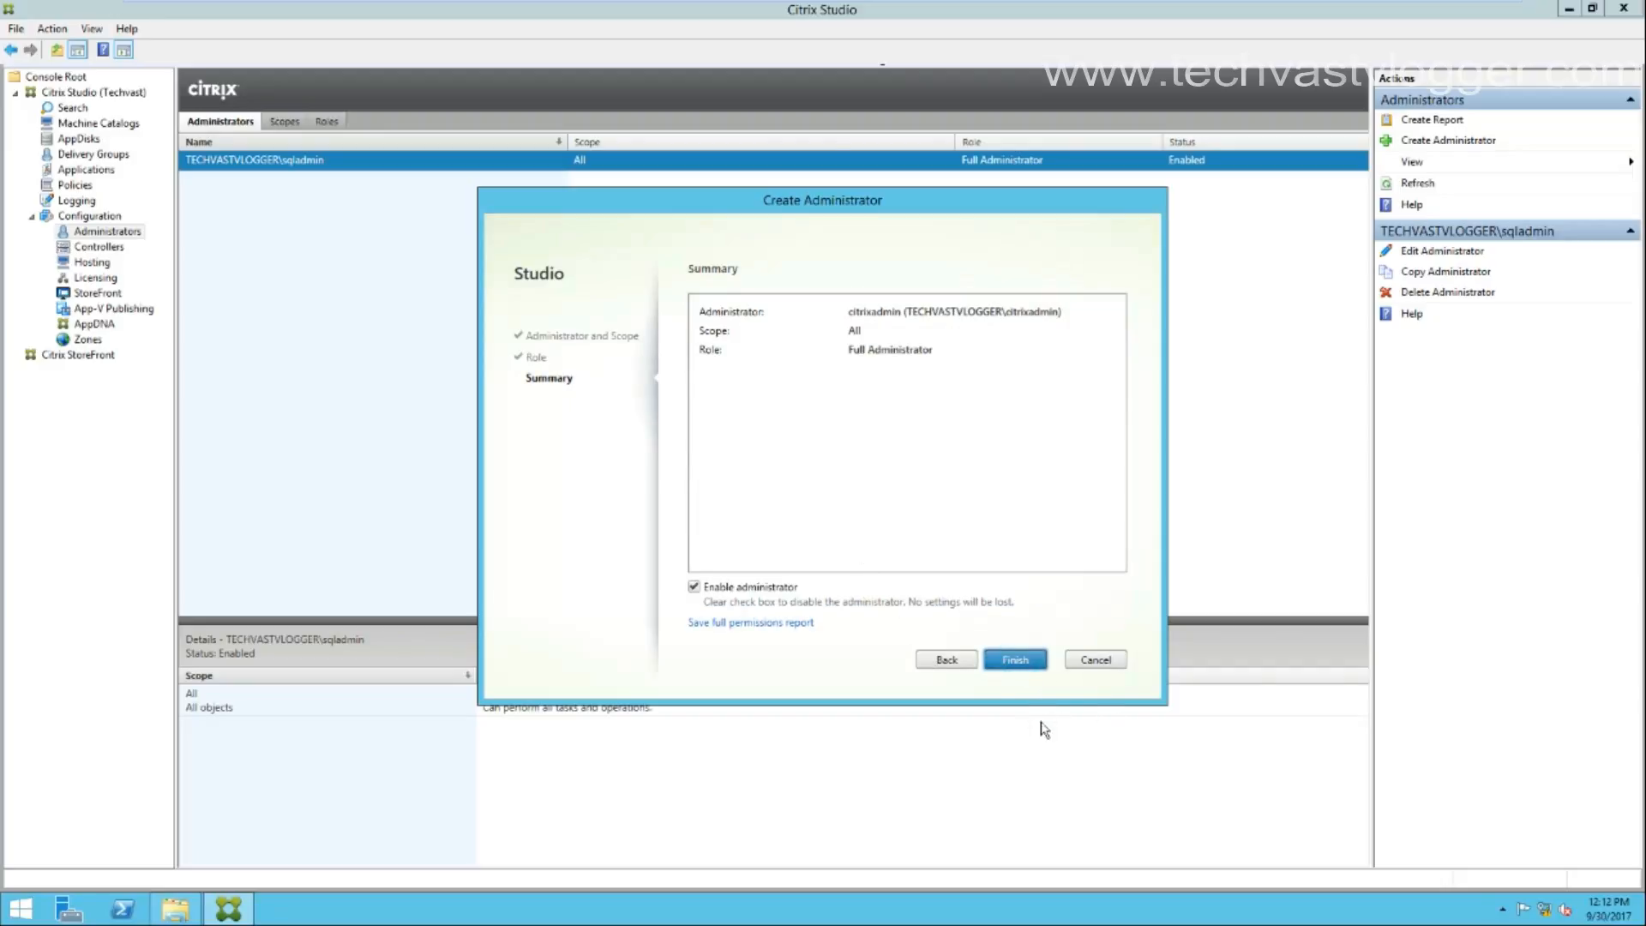
click(1019, 661)
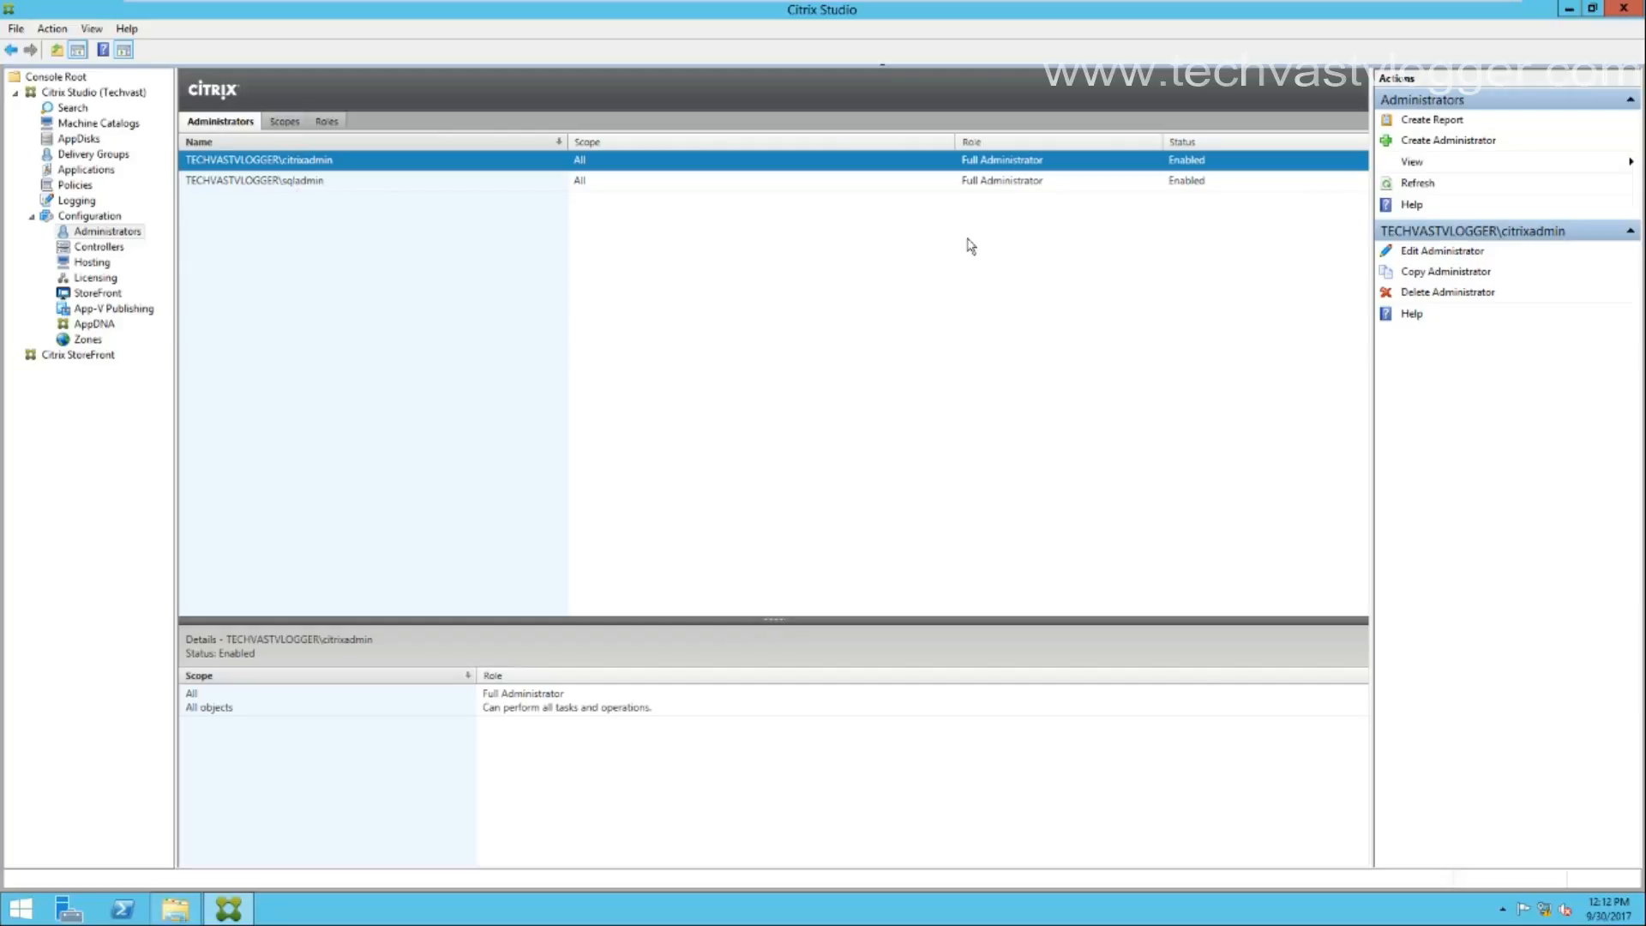
click(101, 247)
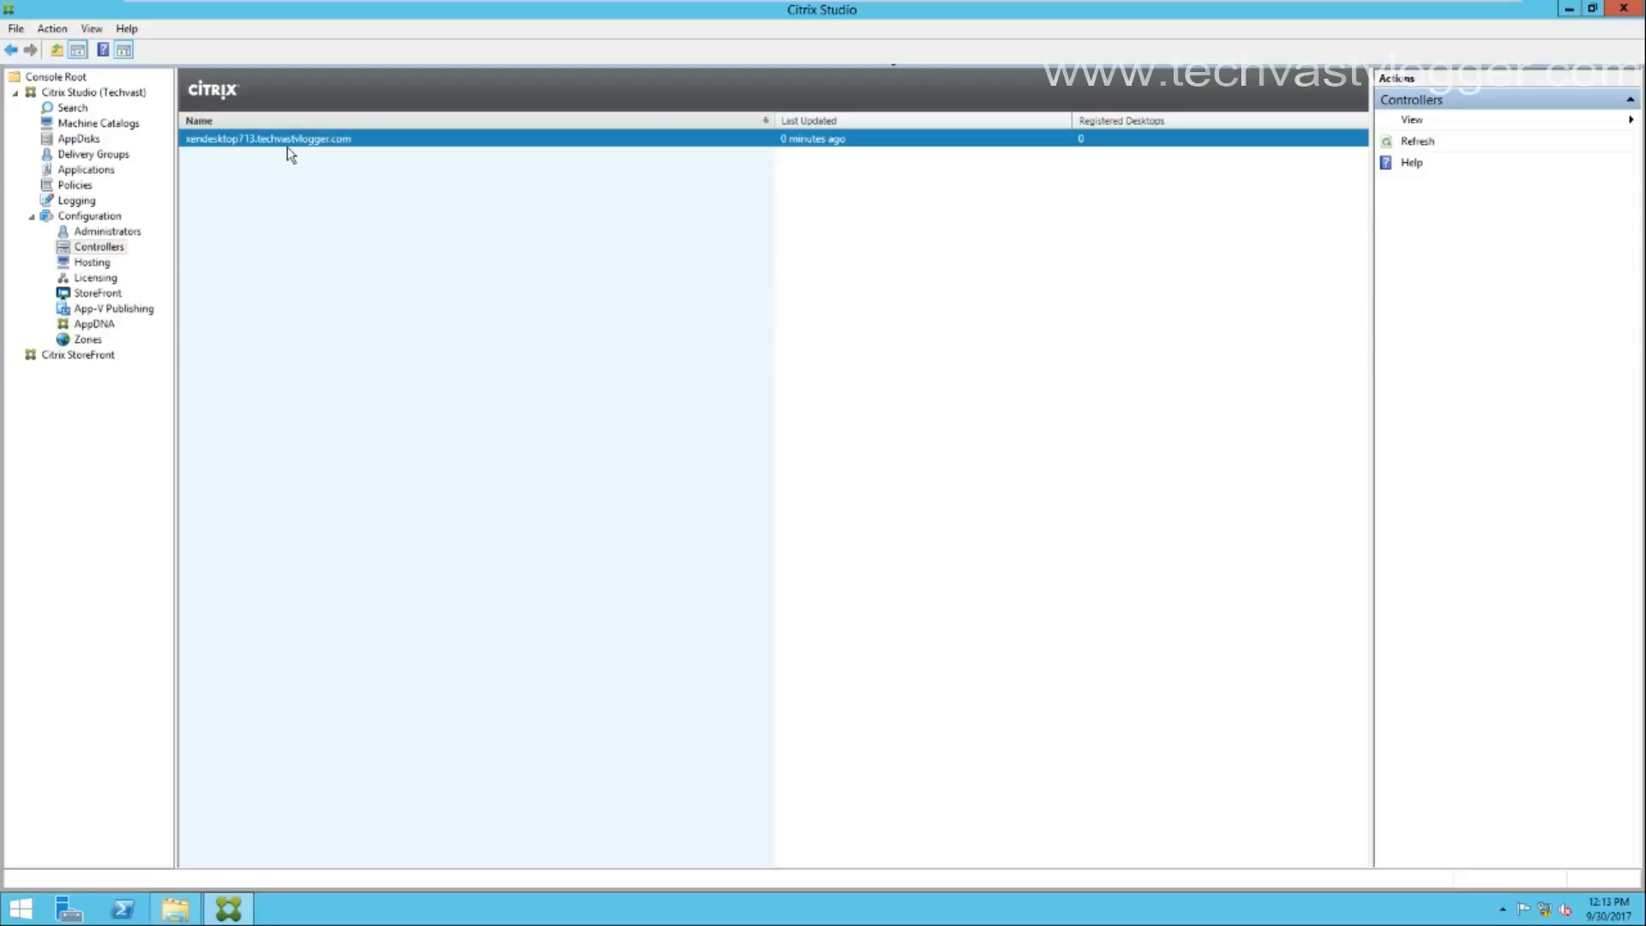
Show the Hosting view with the Citrix-Xenserver connection at 192.168.2.9.
click(92, 262)
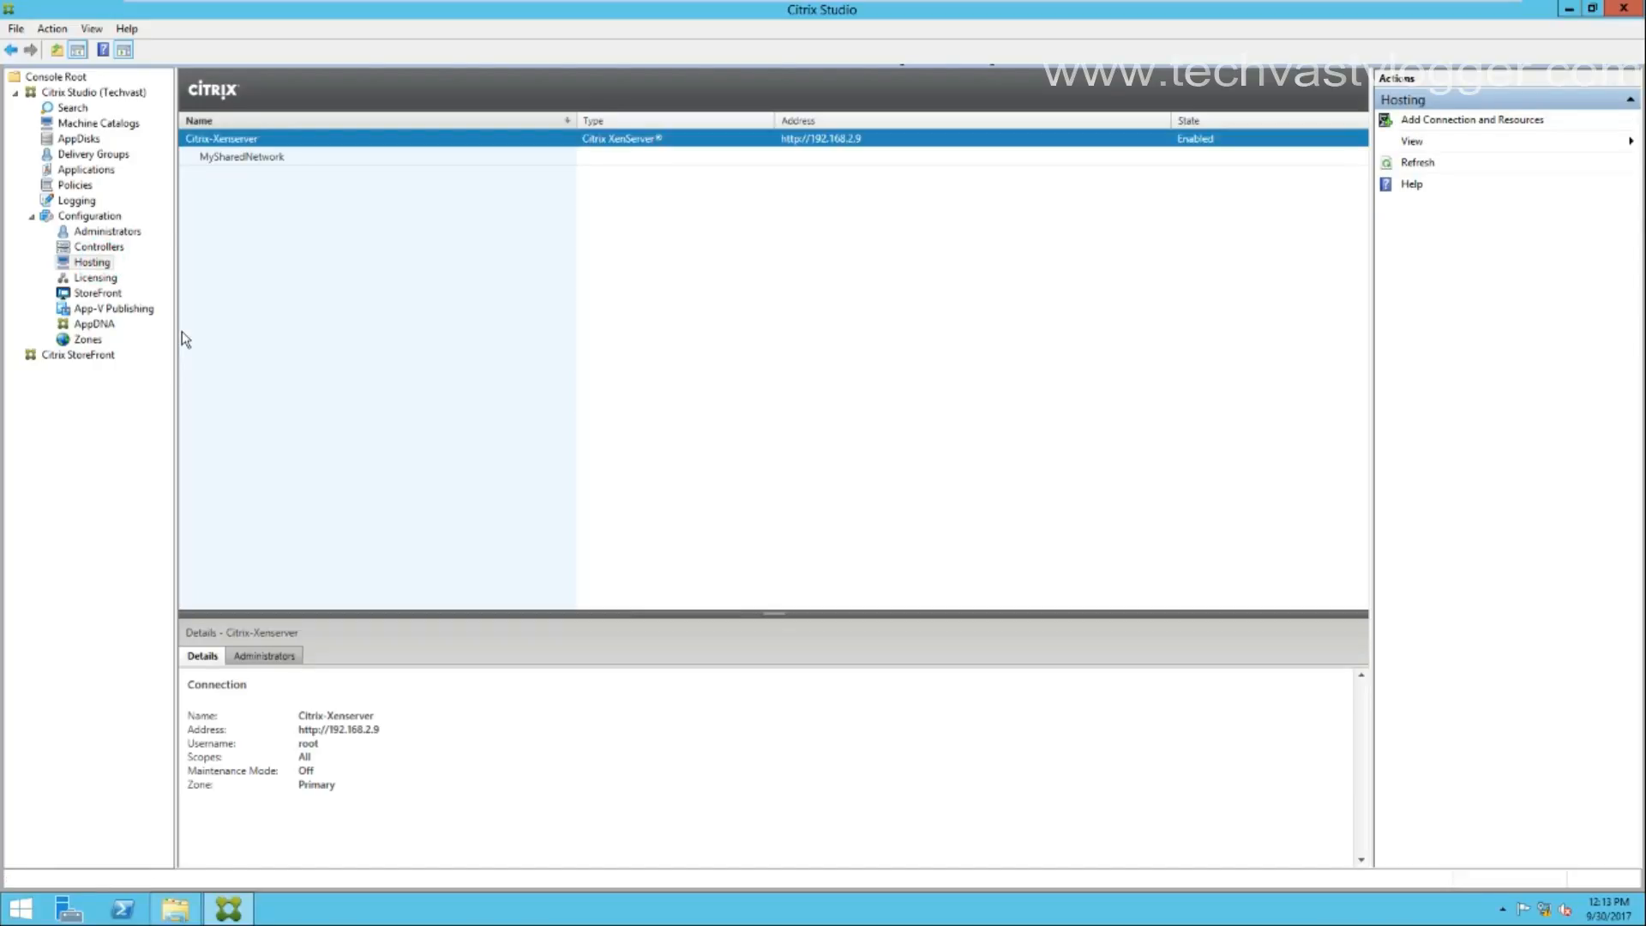
Check the Citrix-Xenserver connection's actions and select its MySharedNetwork resources.
right_click(255, 142)
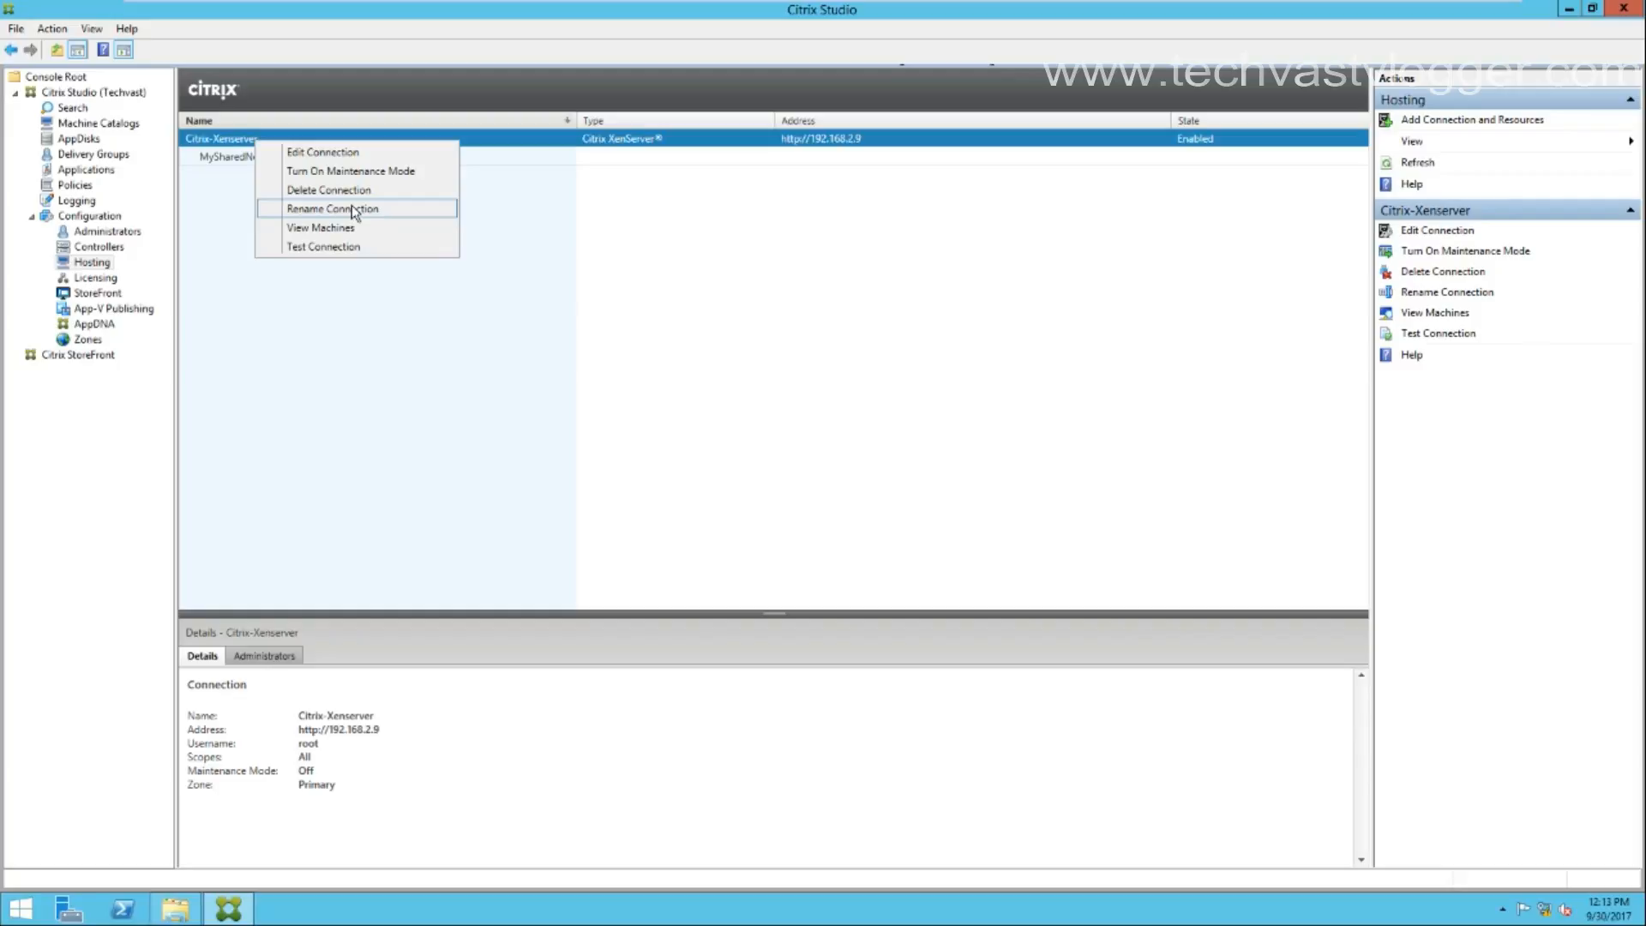
click(434, 396)
click(274, 156)
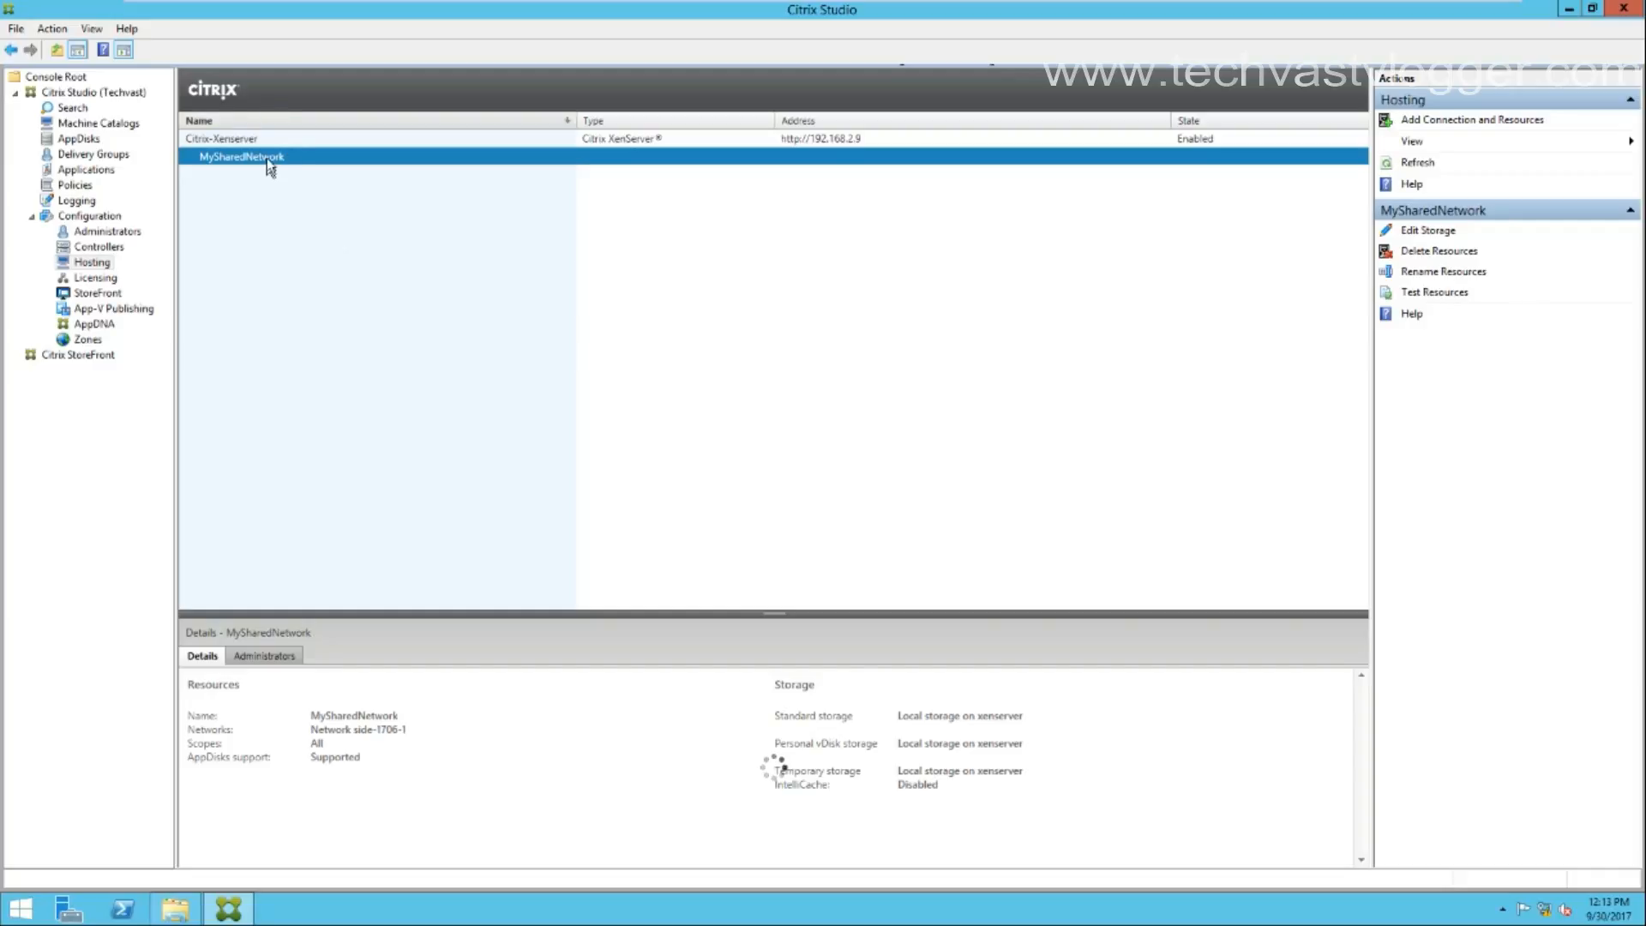
Cancel the Add Connection and Resources wizard unchanged and move to Licensing.
click(1503, 122)
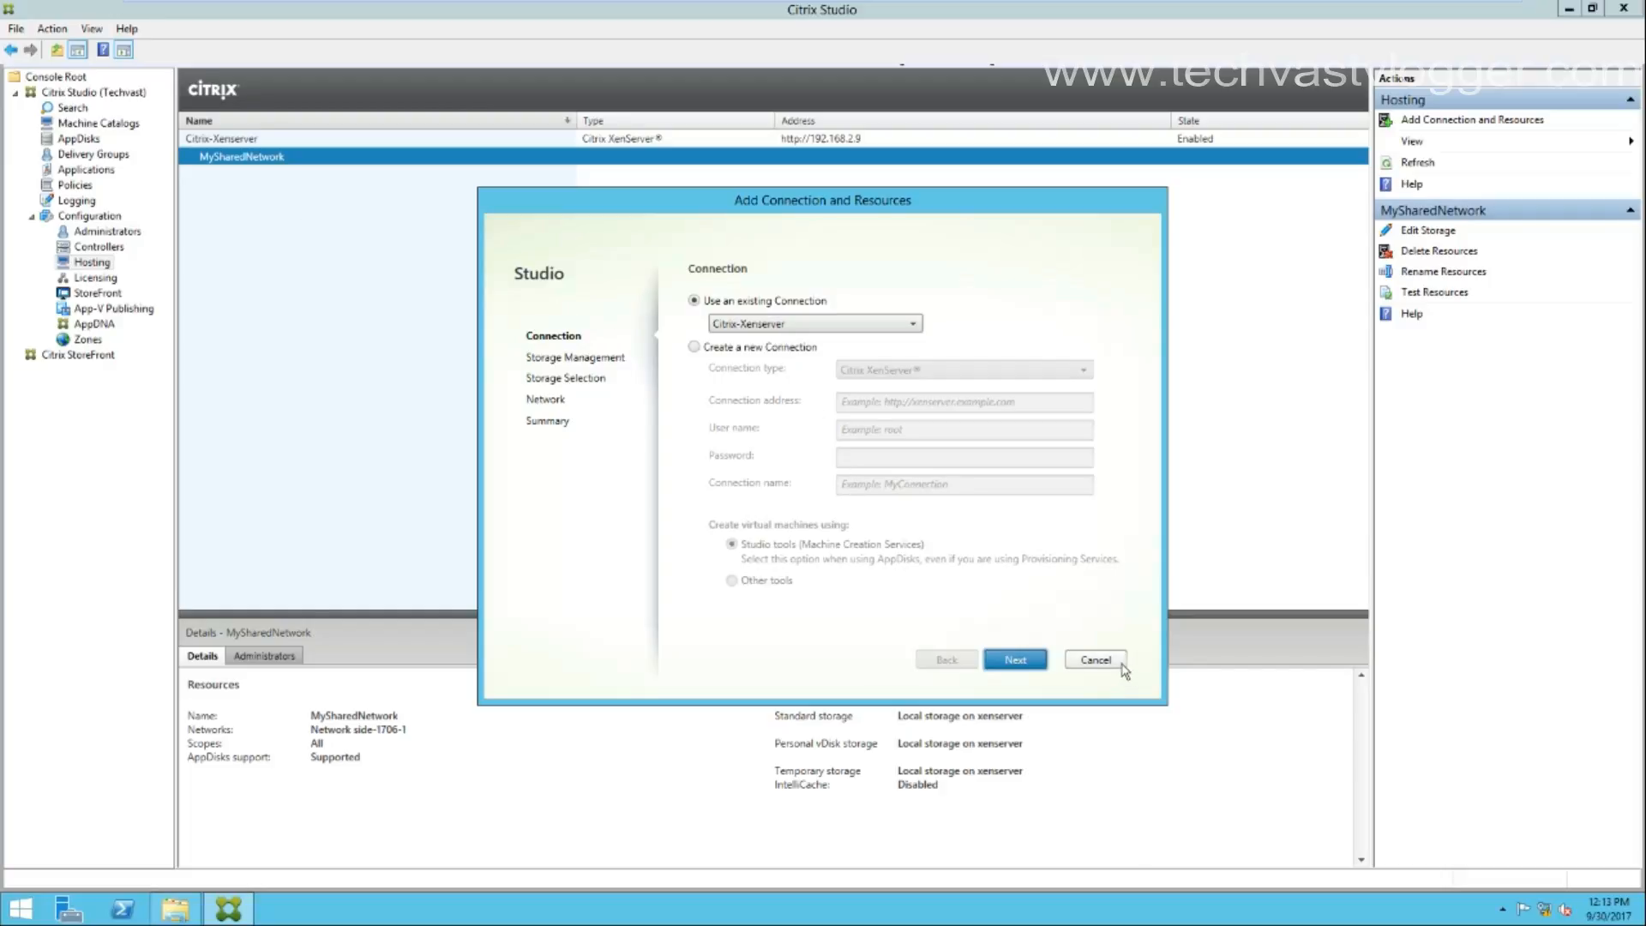
click(1095, 660)
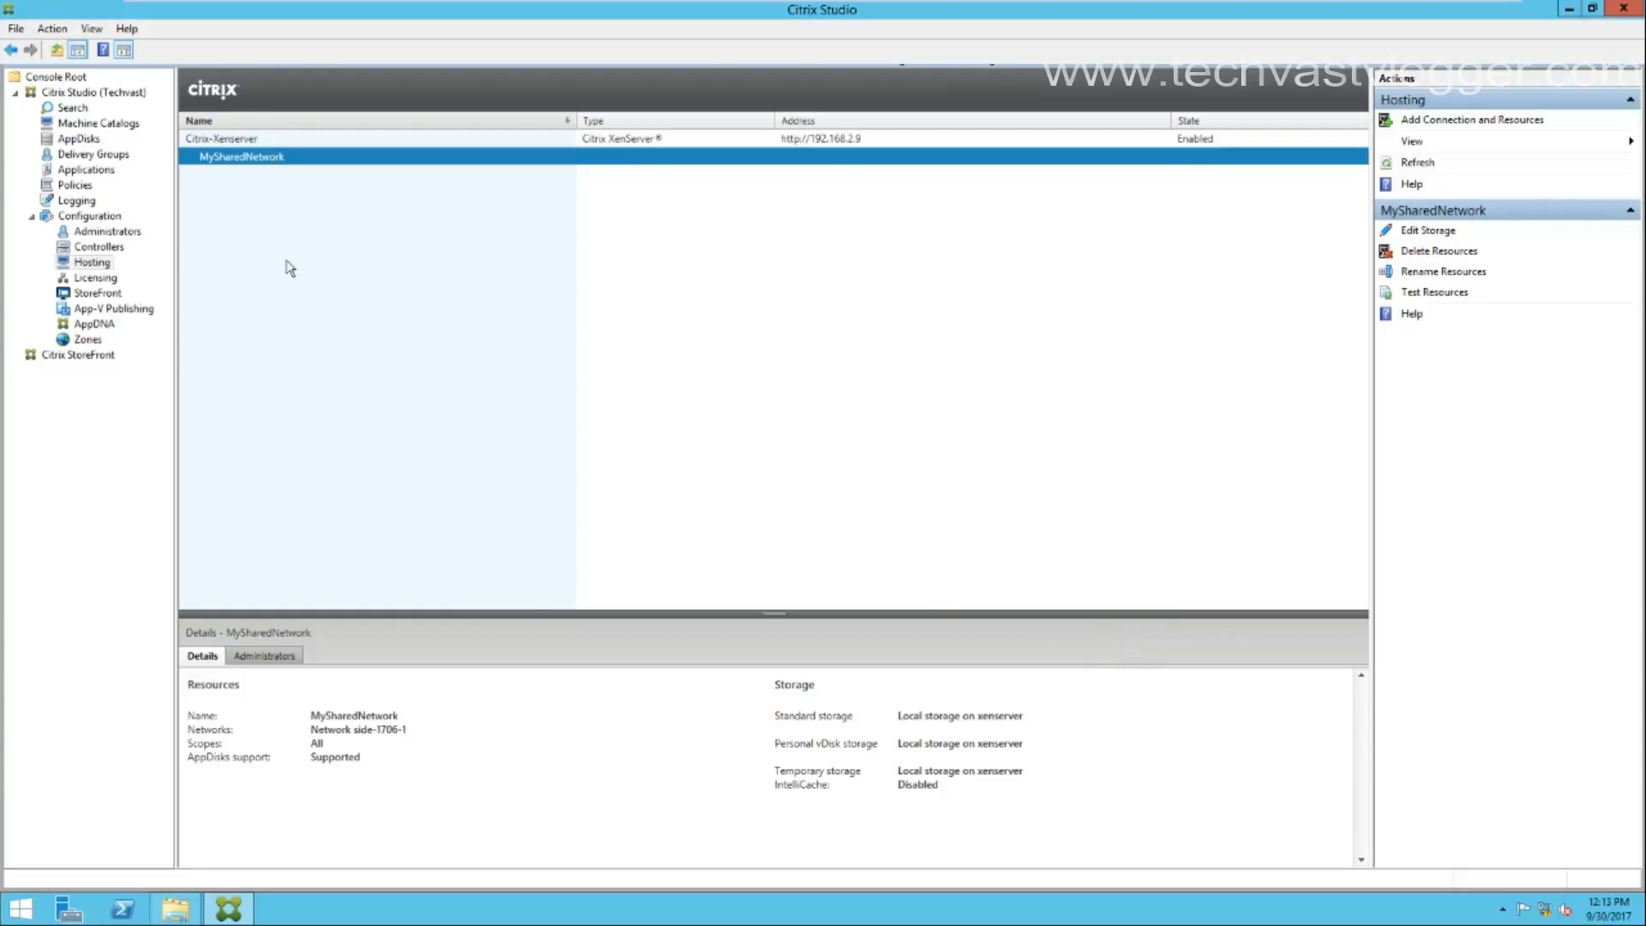
click(96, 278)
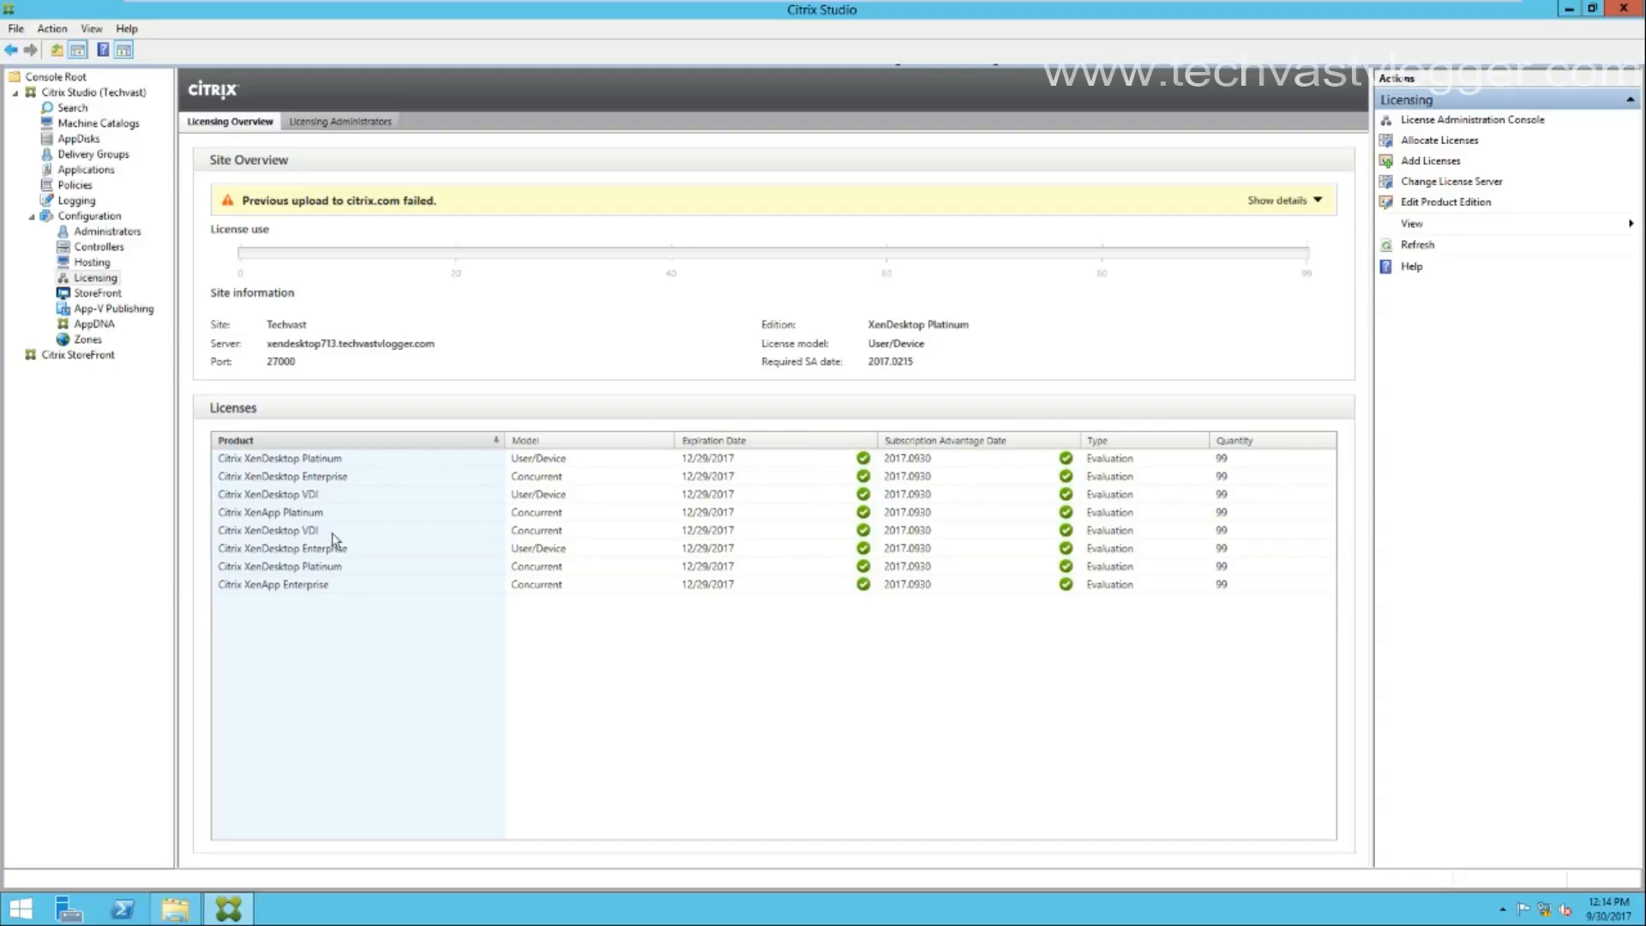
Check the XenDesktop Platinum licence and the empty StoreFront page, then go to App-V Publishing.
click(300, 460)
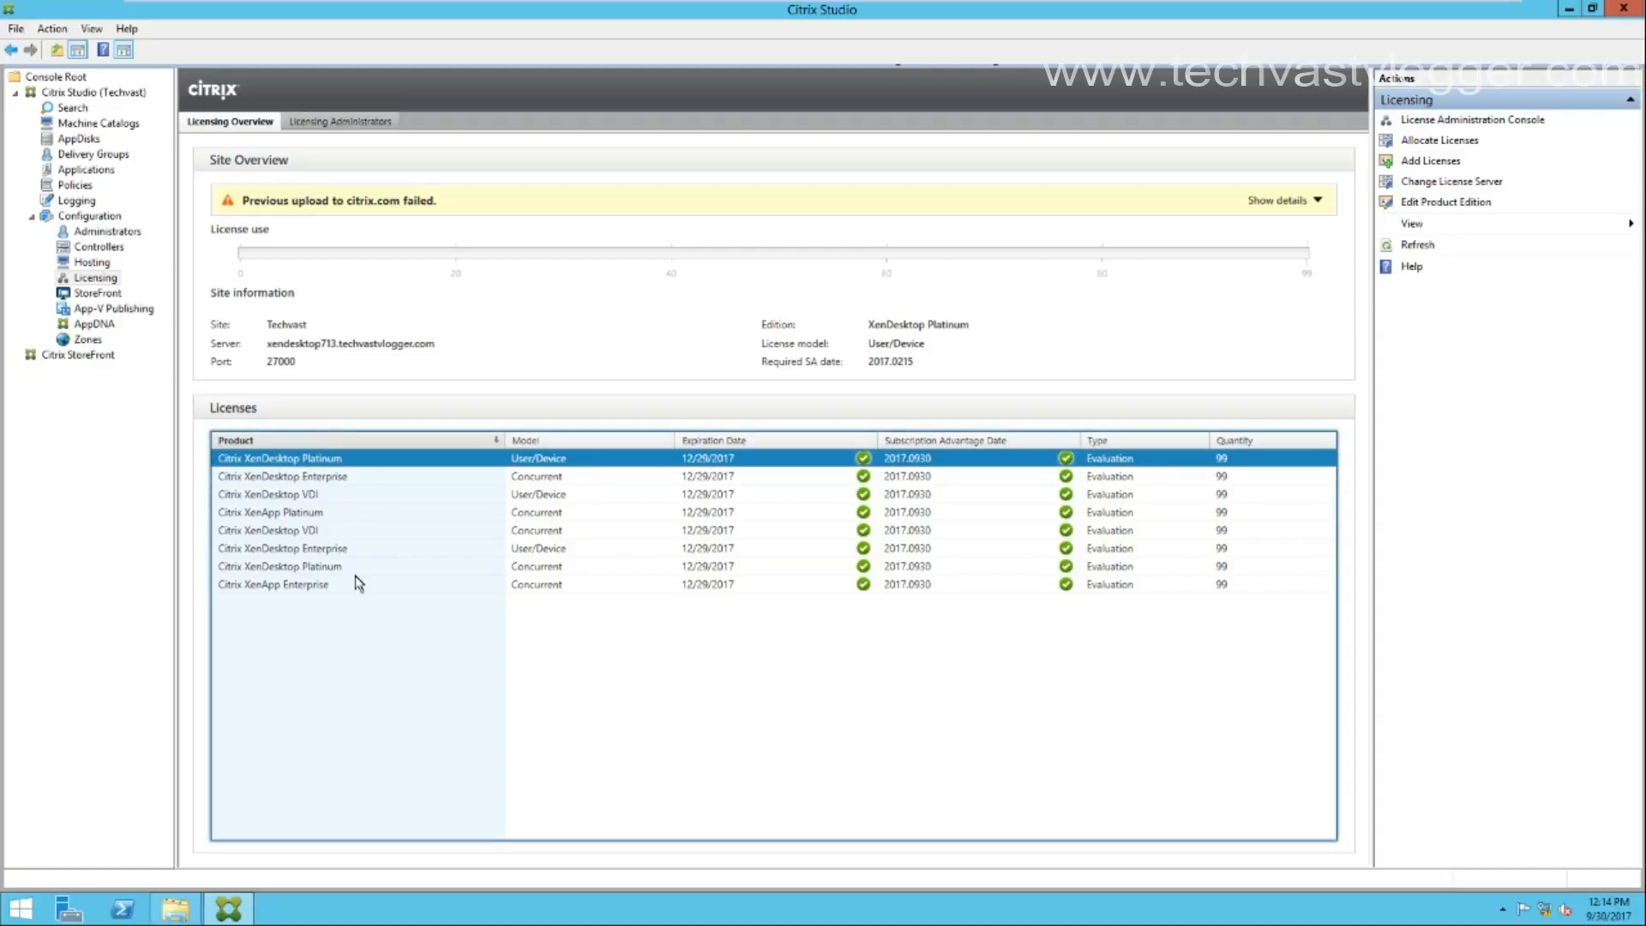
click(110, 297)
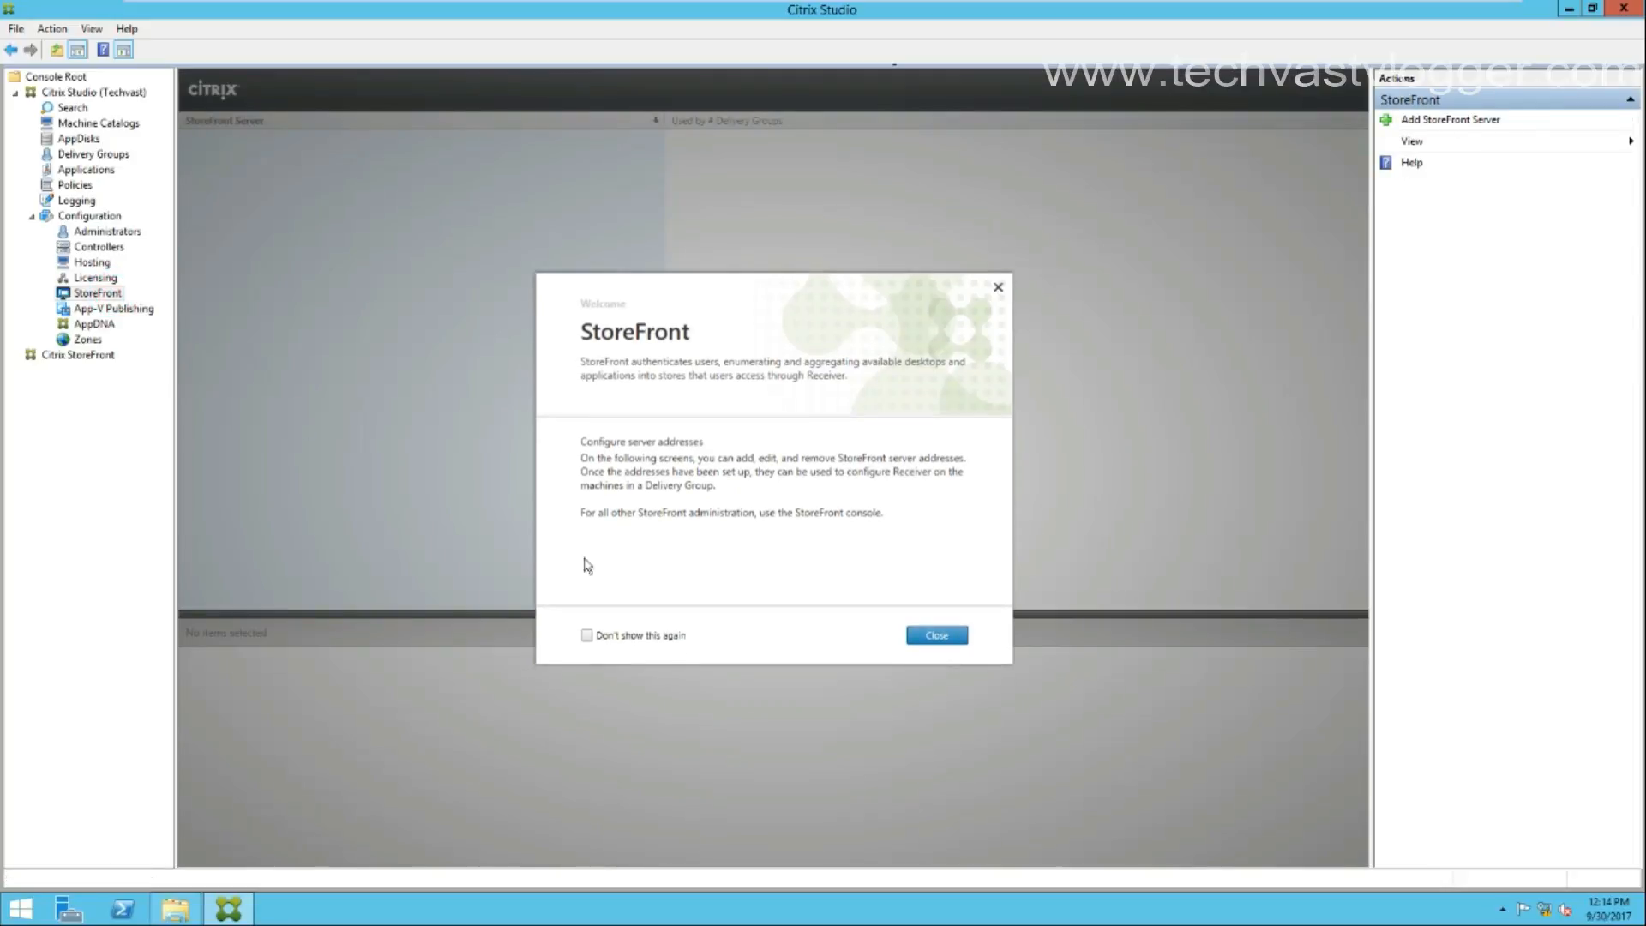
click(964, 643)
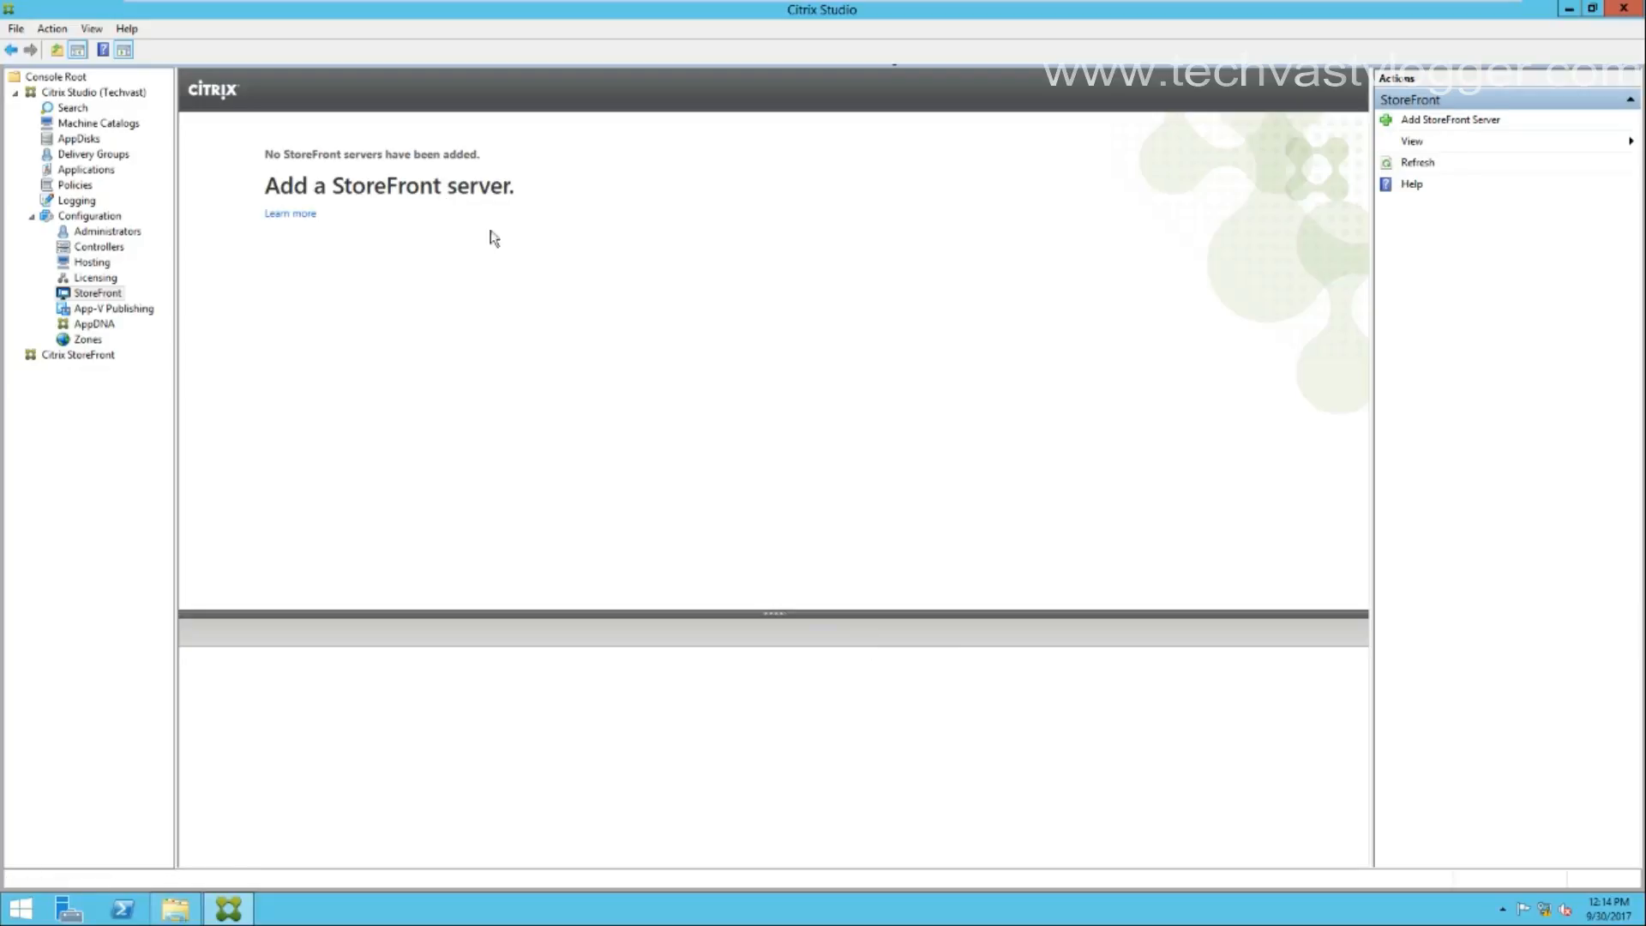
click(107, 309)
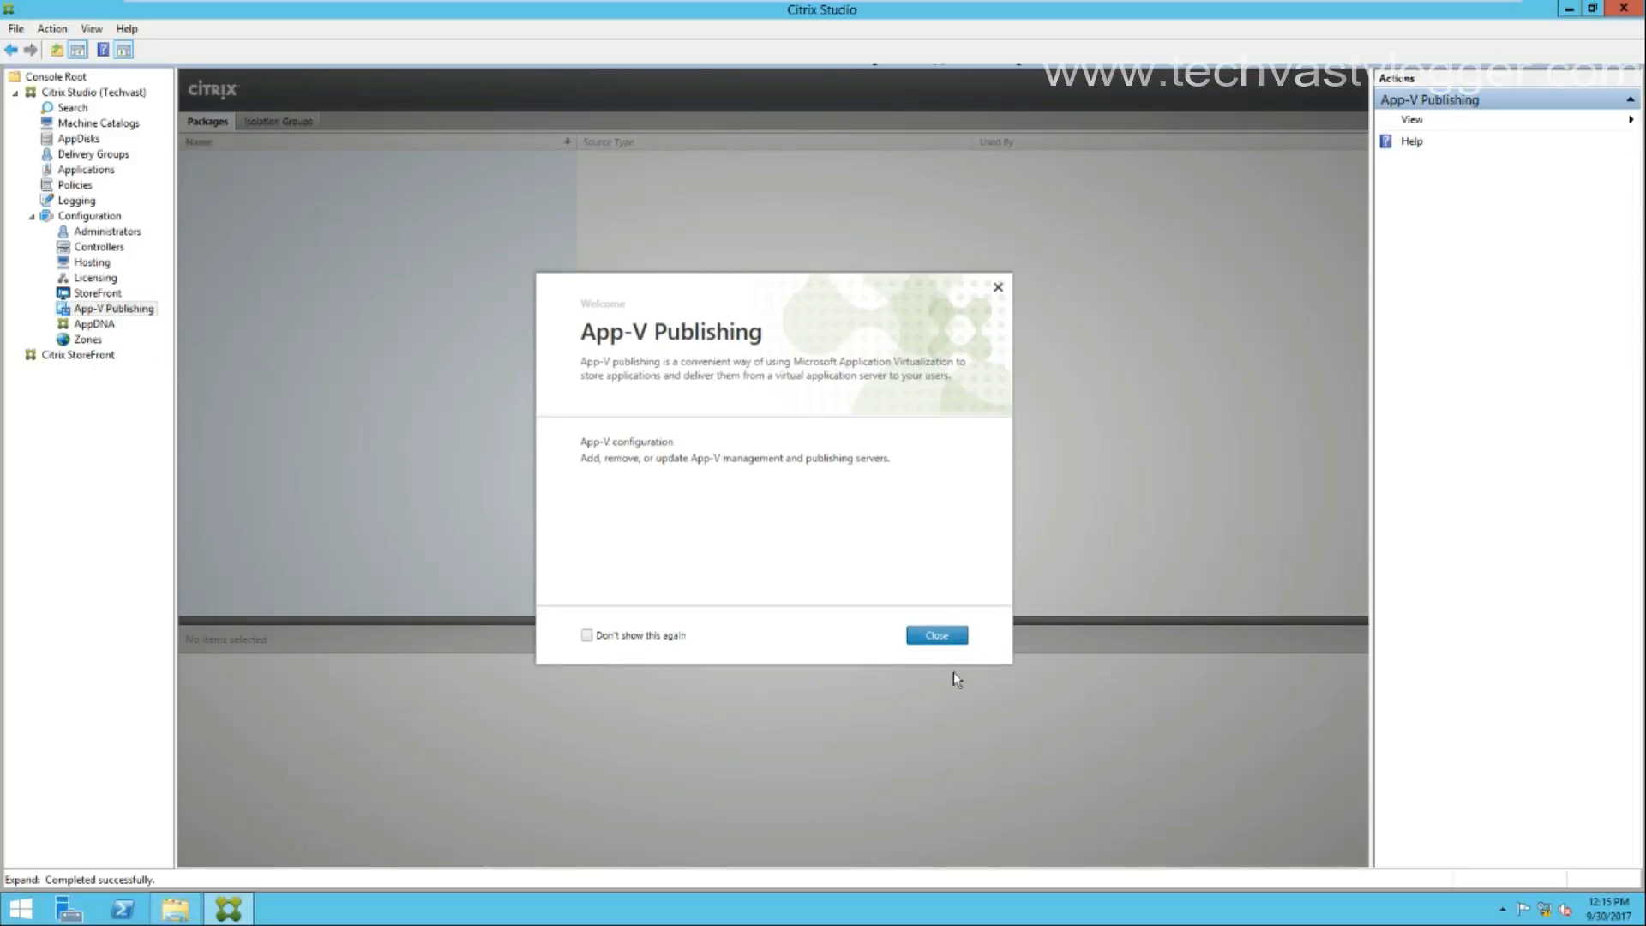
Cancel the App-V Add Server dialog without entering server URLs, then view AppDNA.
click(934, 633)
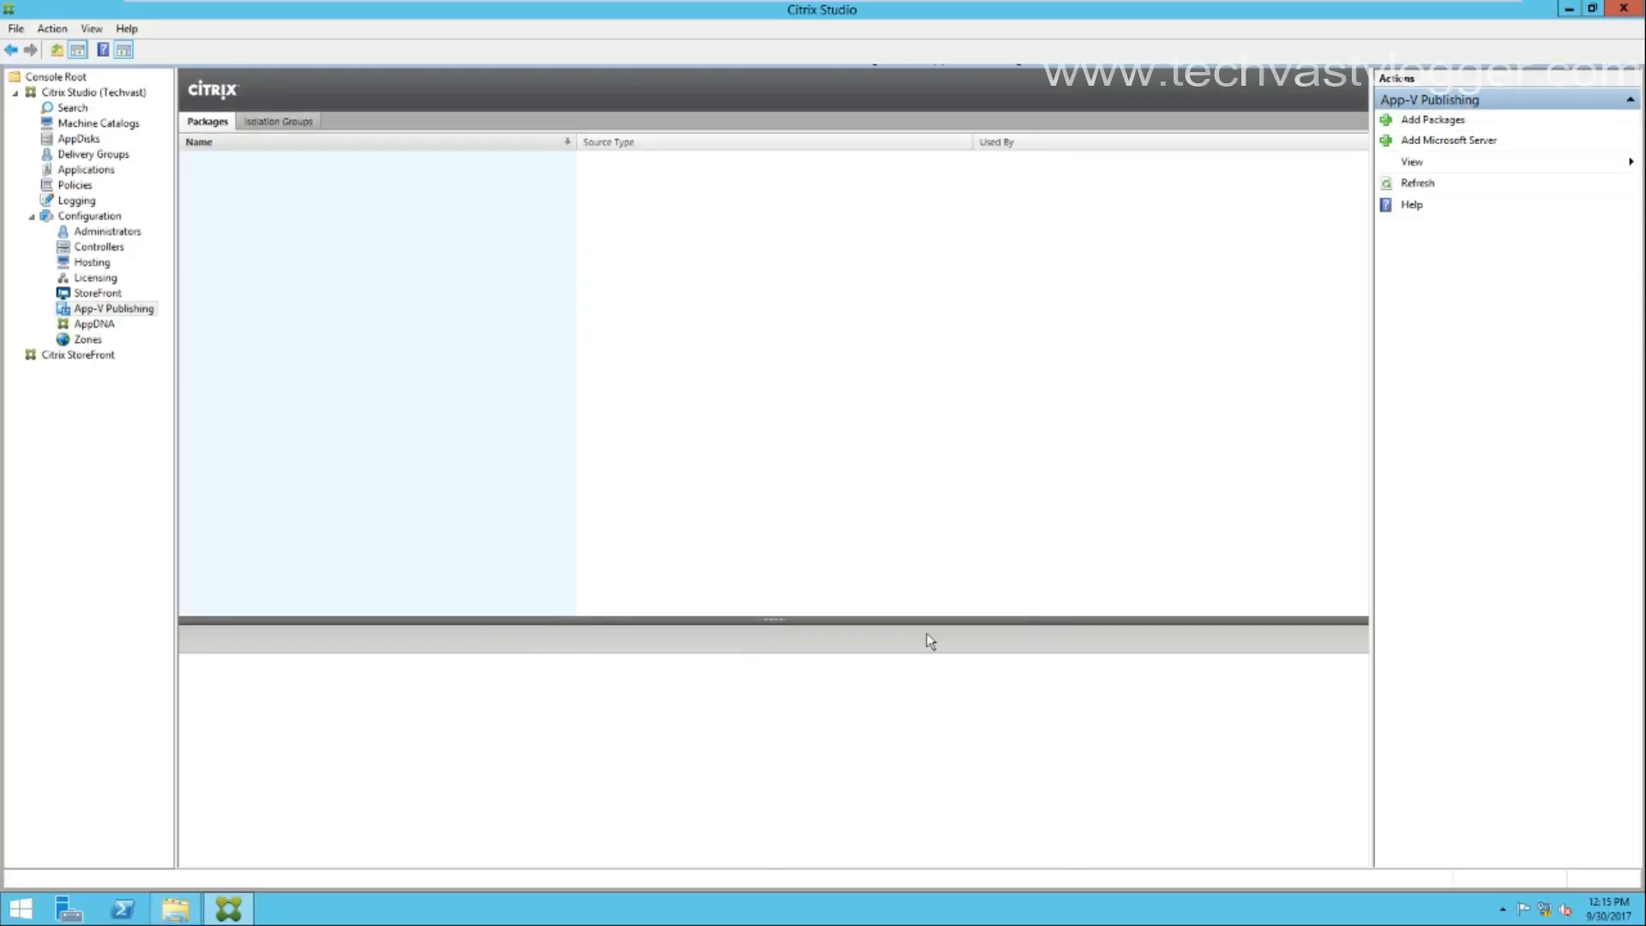
click(1445, 140)
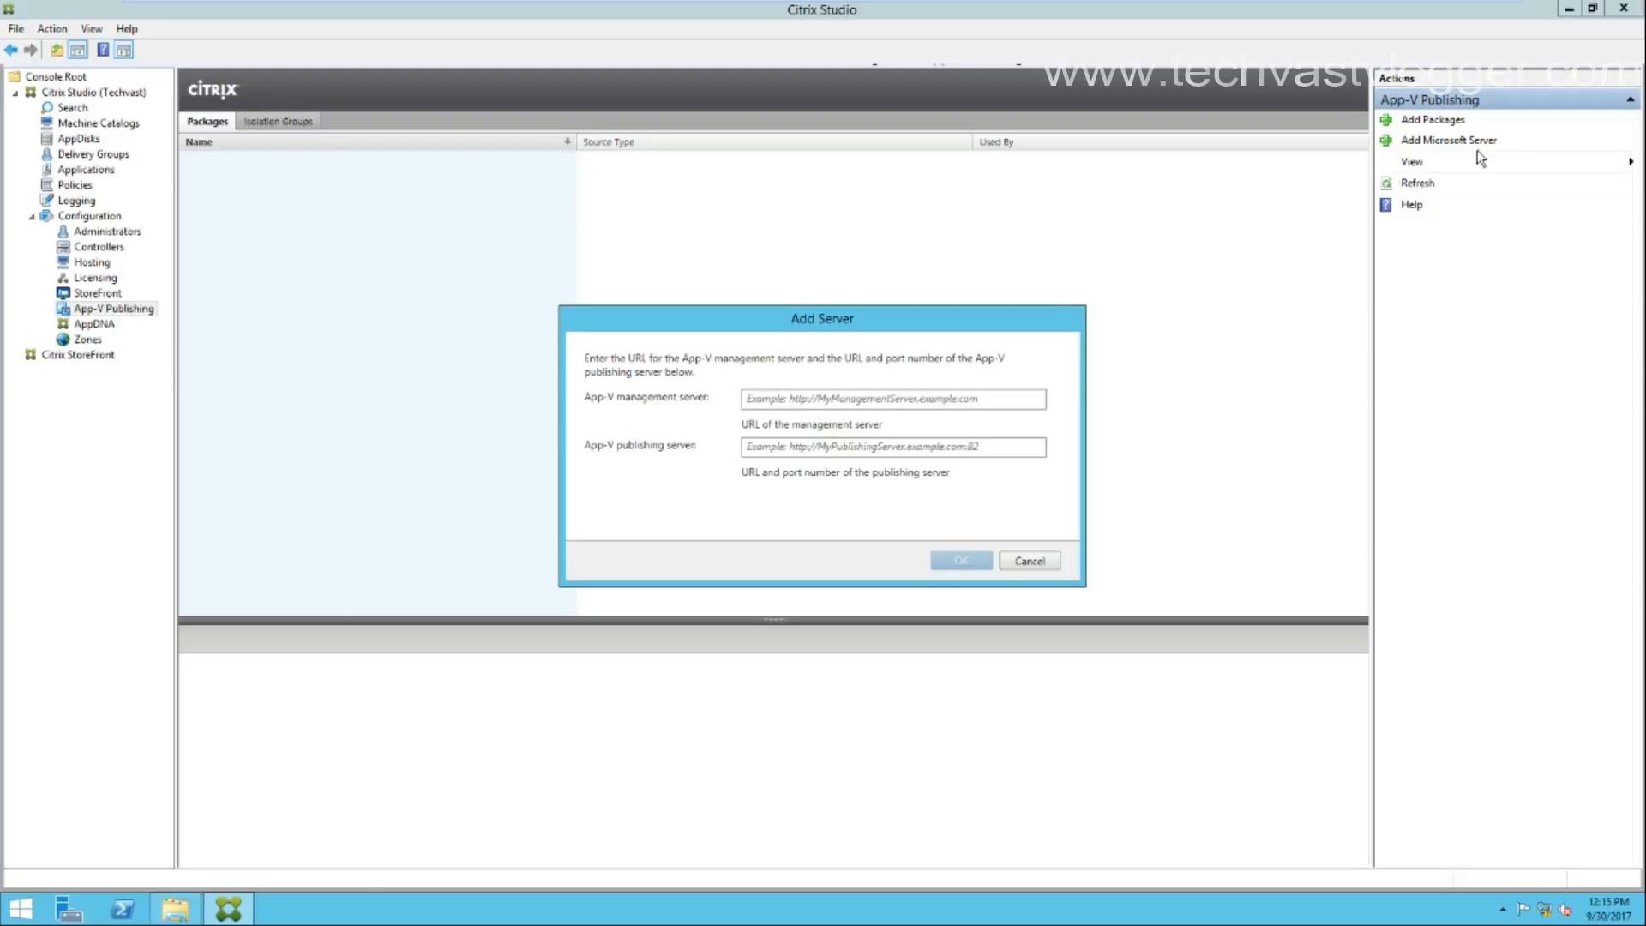
click(839, 399)
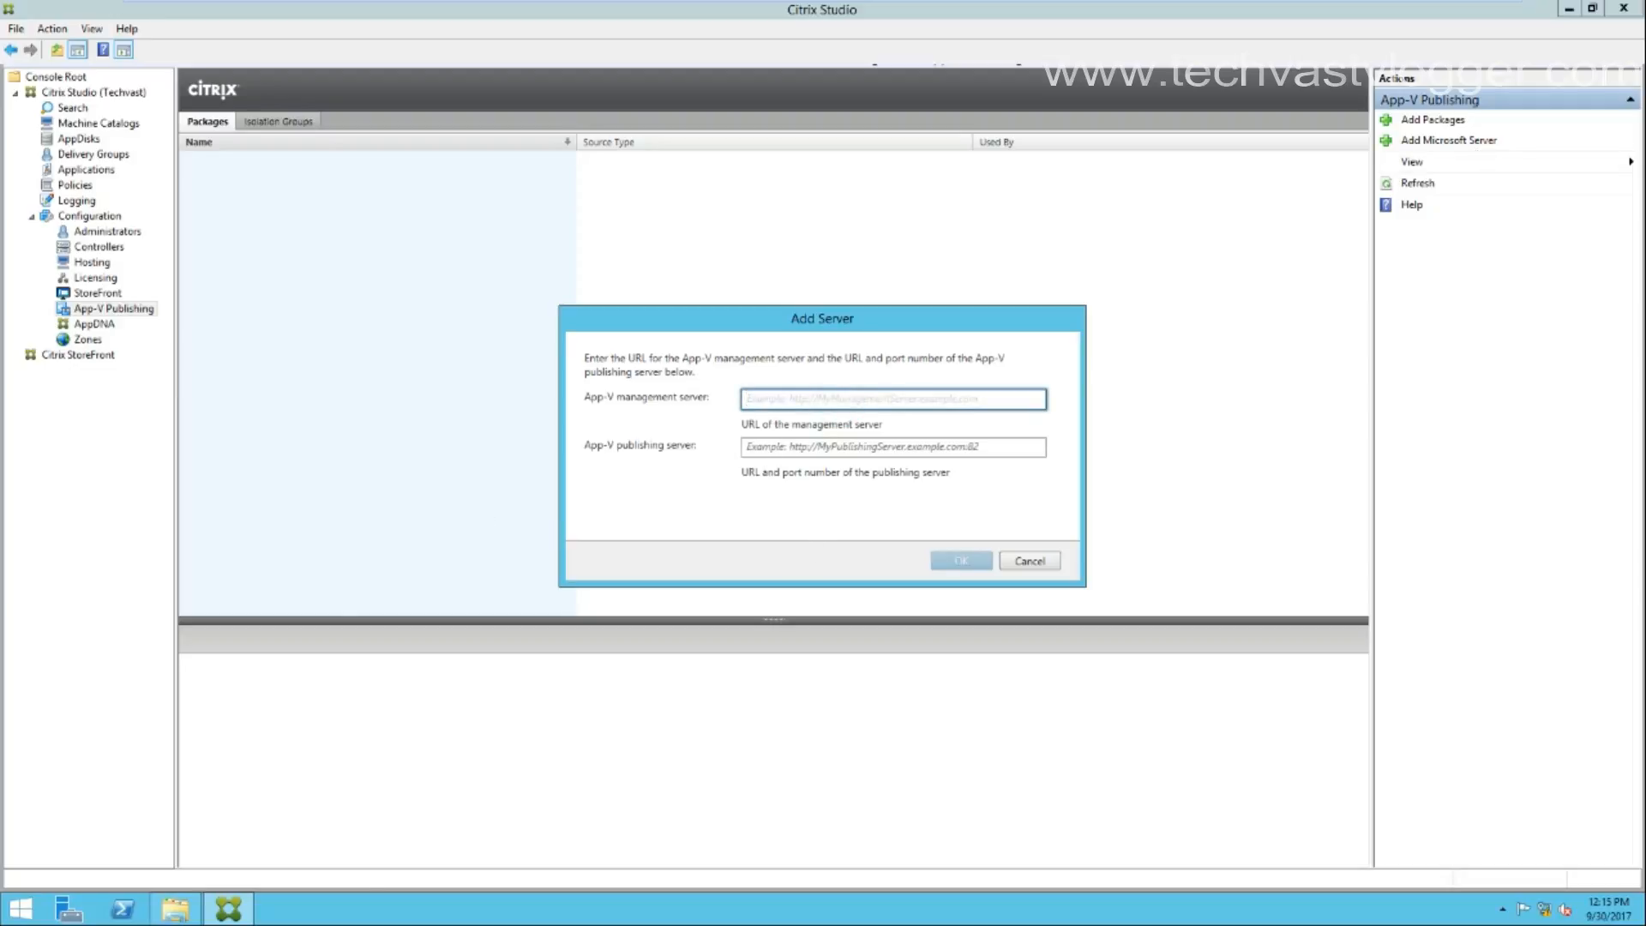
click(805, 446)
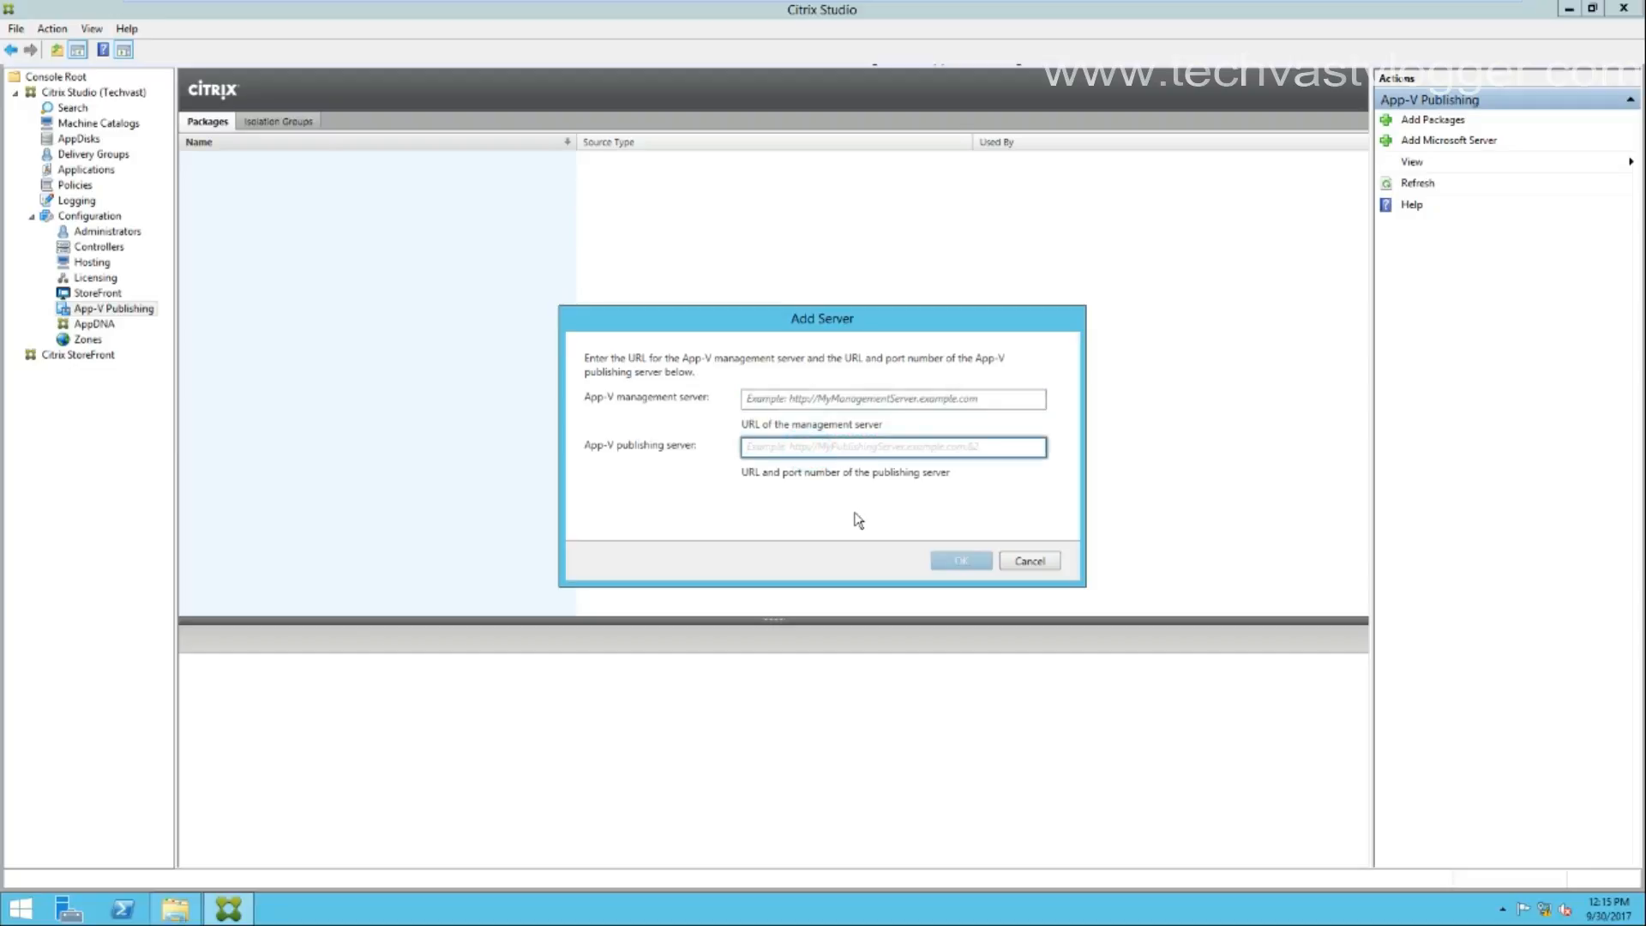
click(1029, 561)
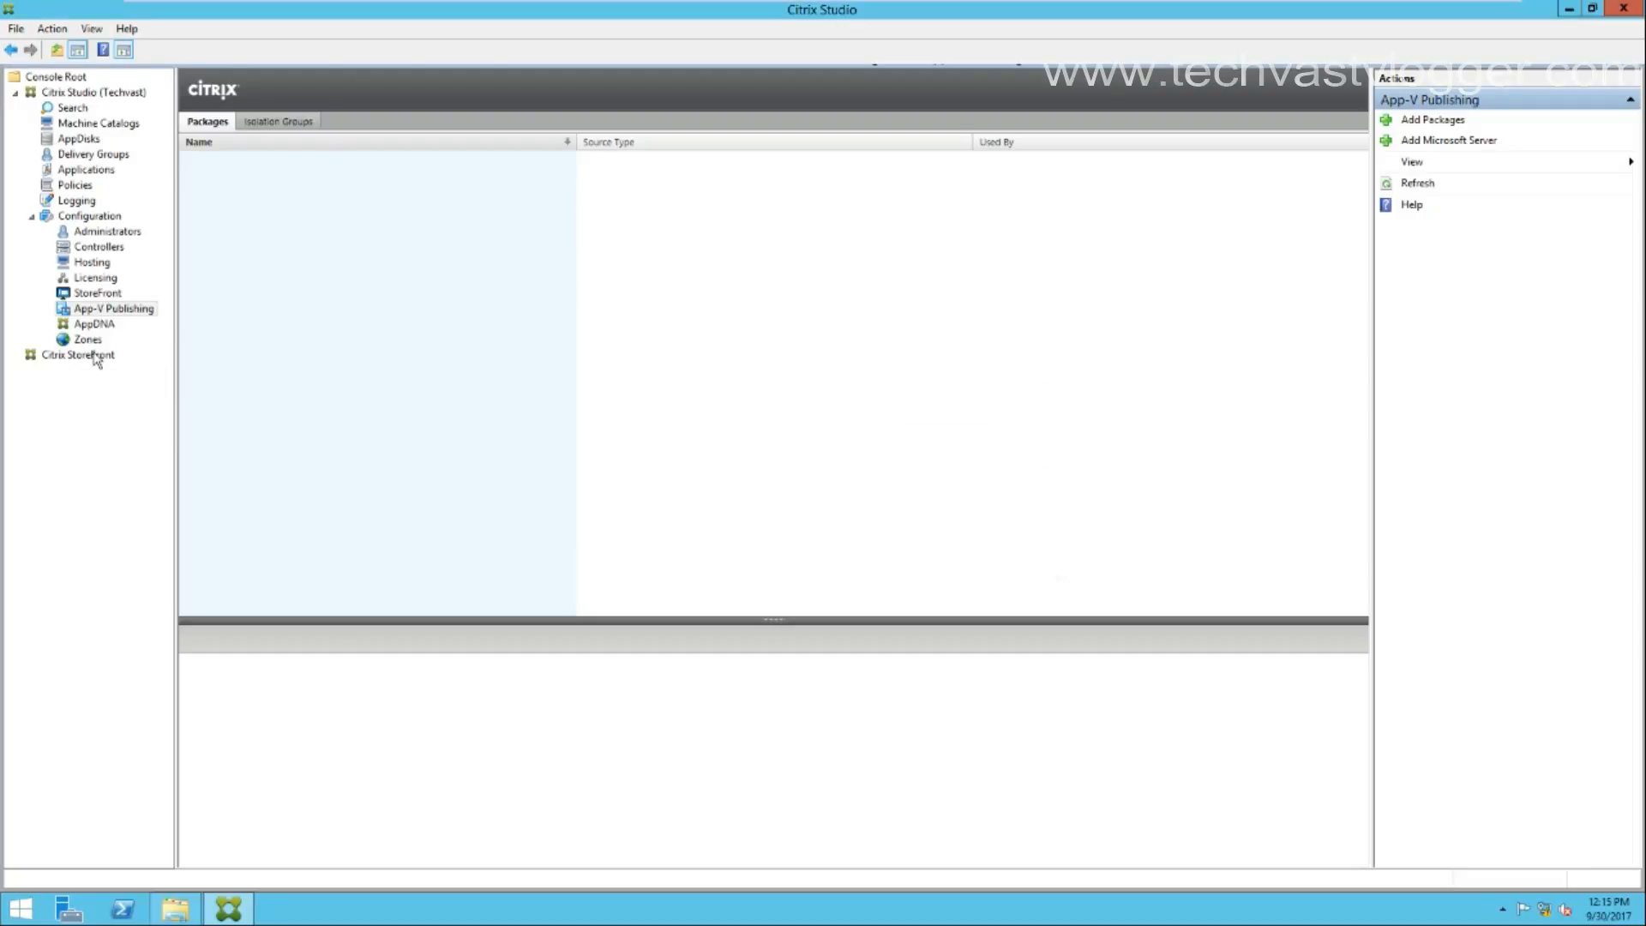
click(96, 325)
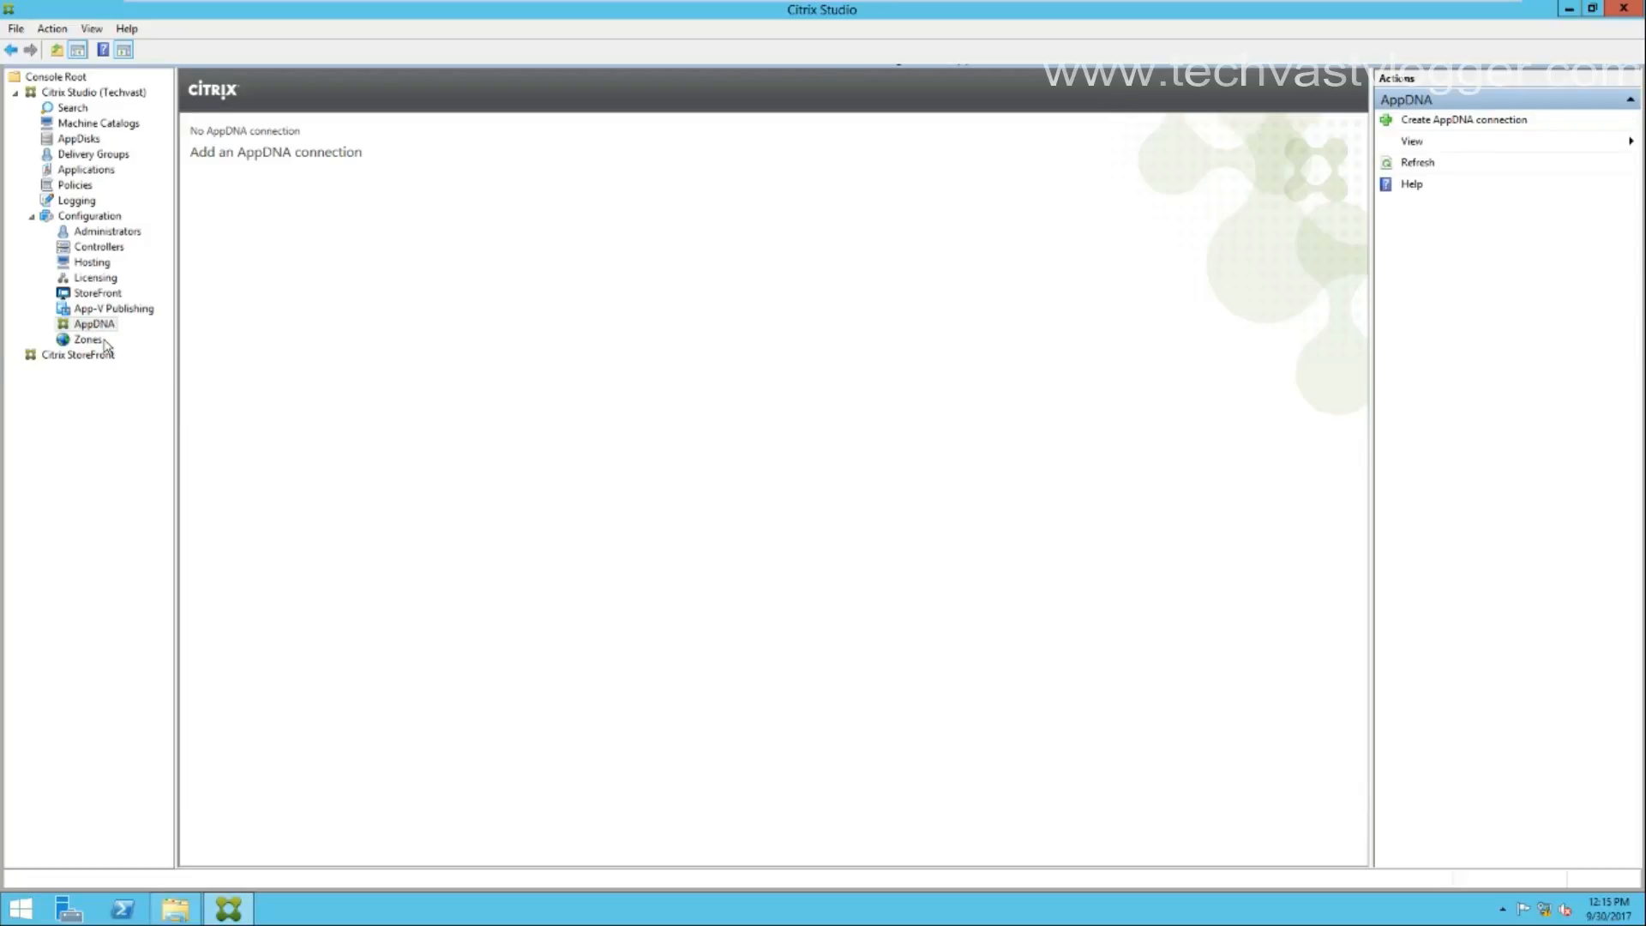
Review Zones and Delivery Groups, ending on the Machine Catalogs list.
click(81, 355)
click(88, 339)
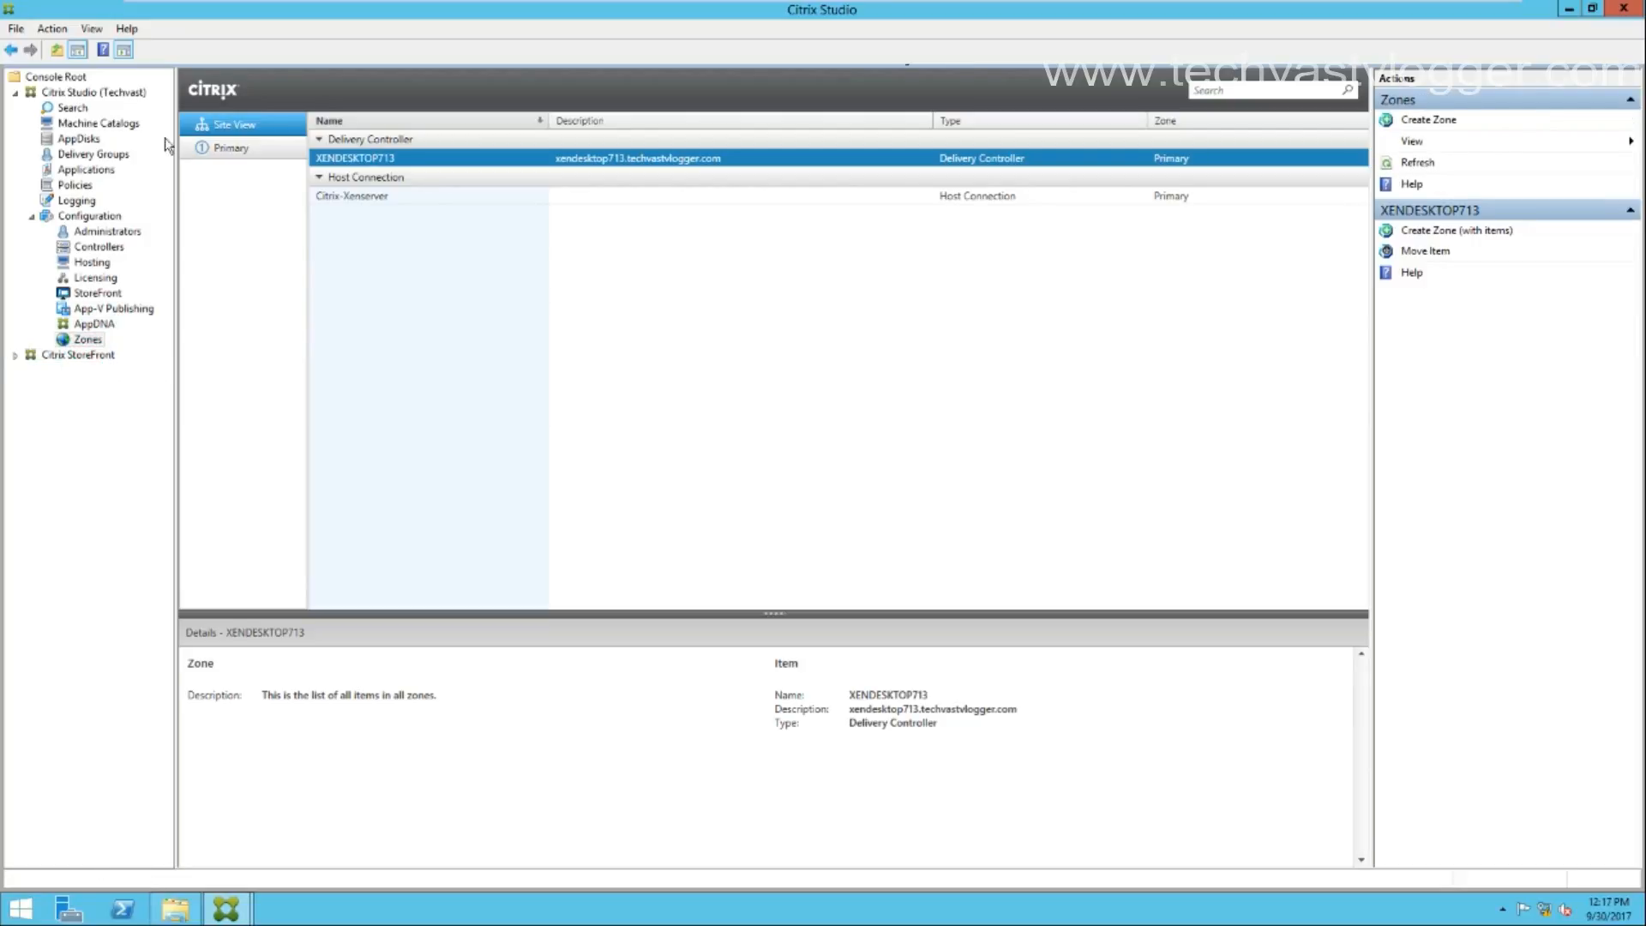
click(121, 126)
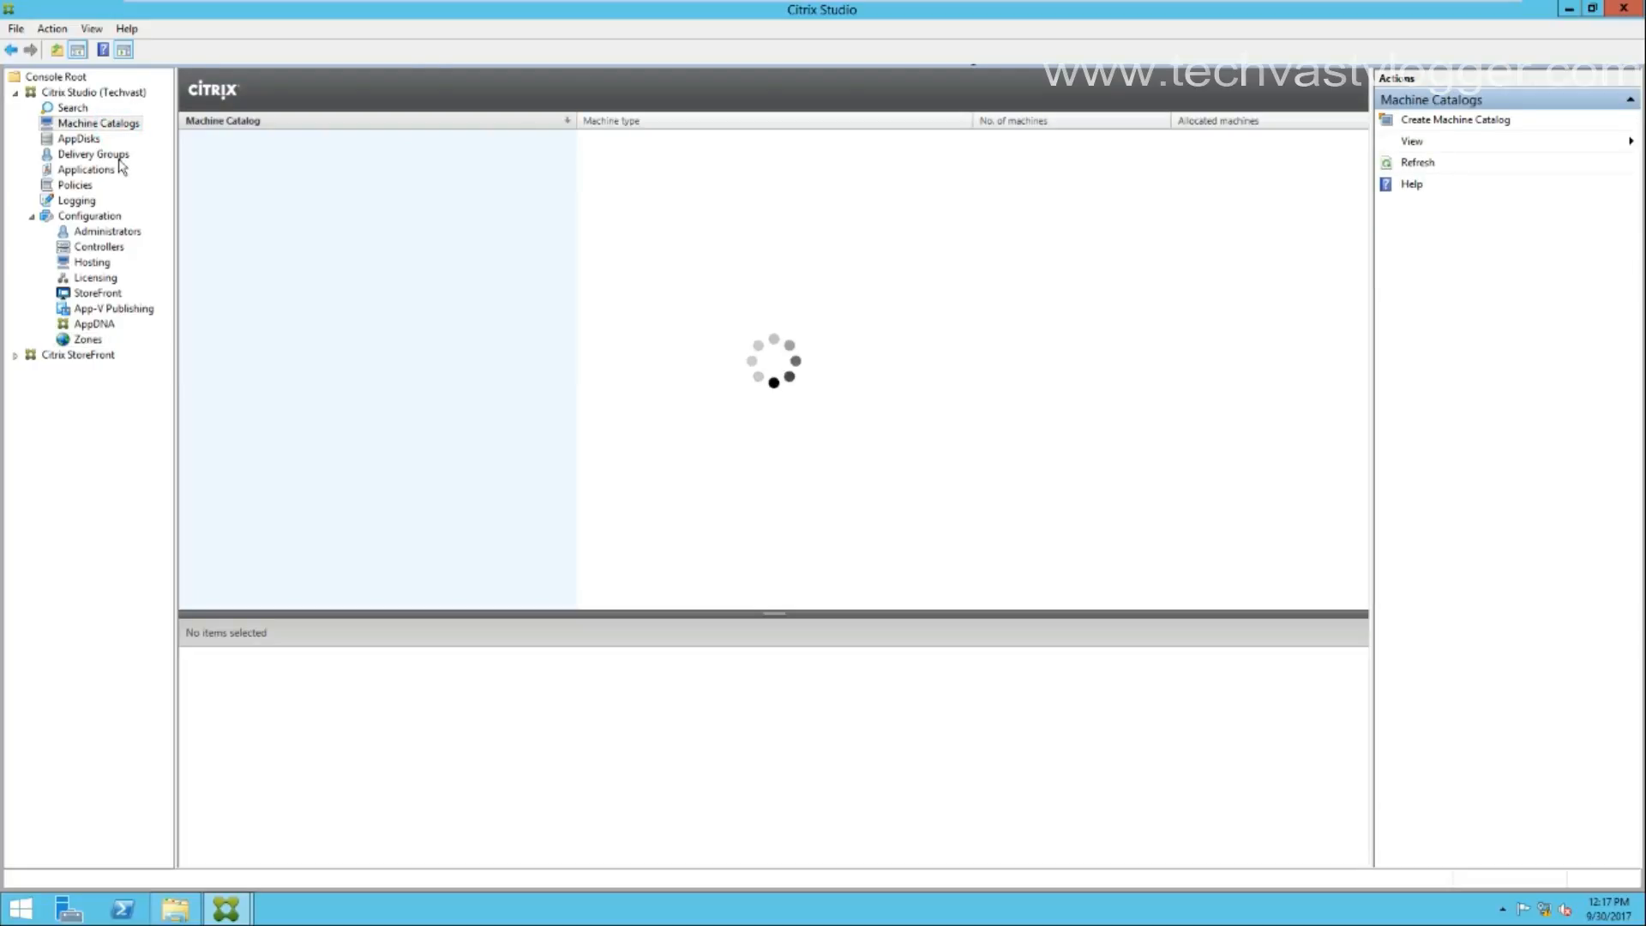
click(120, 159)
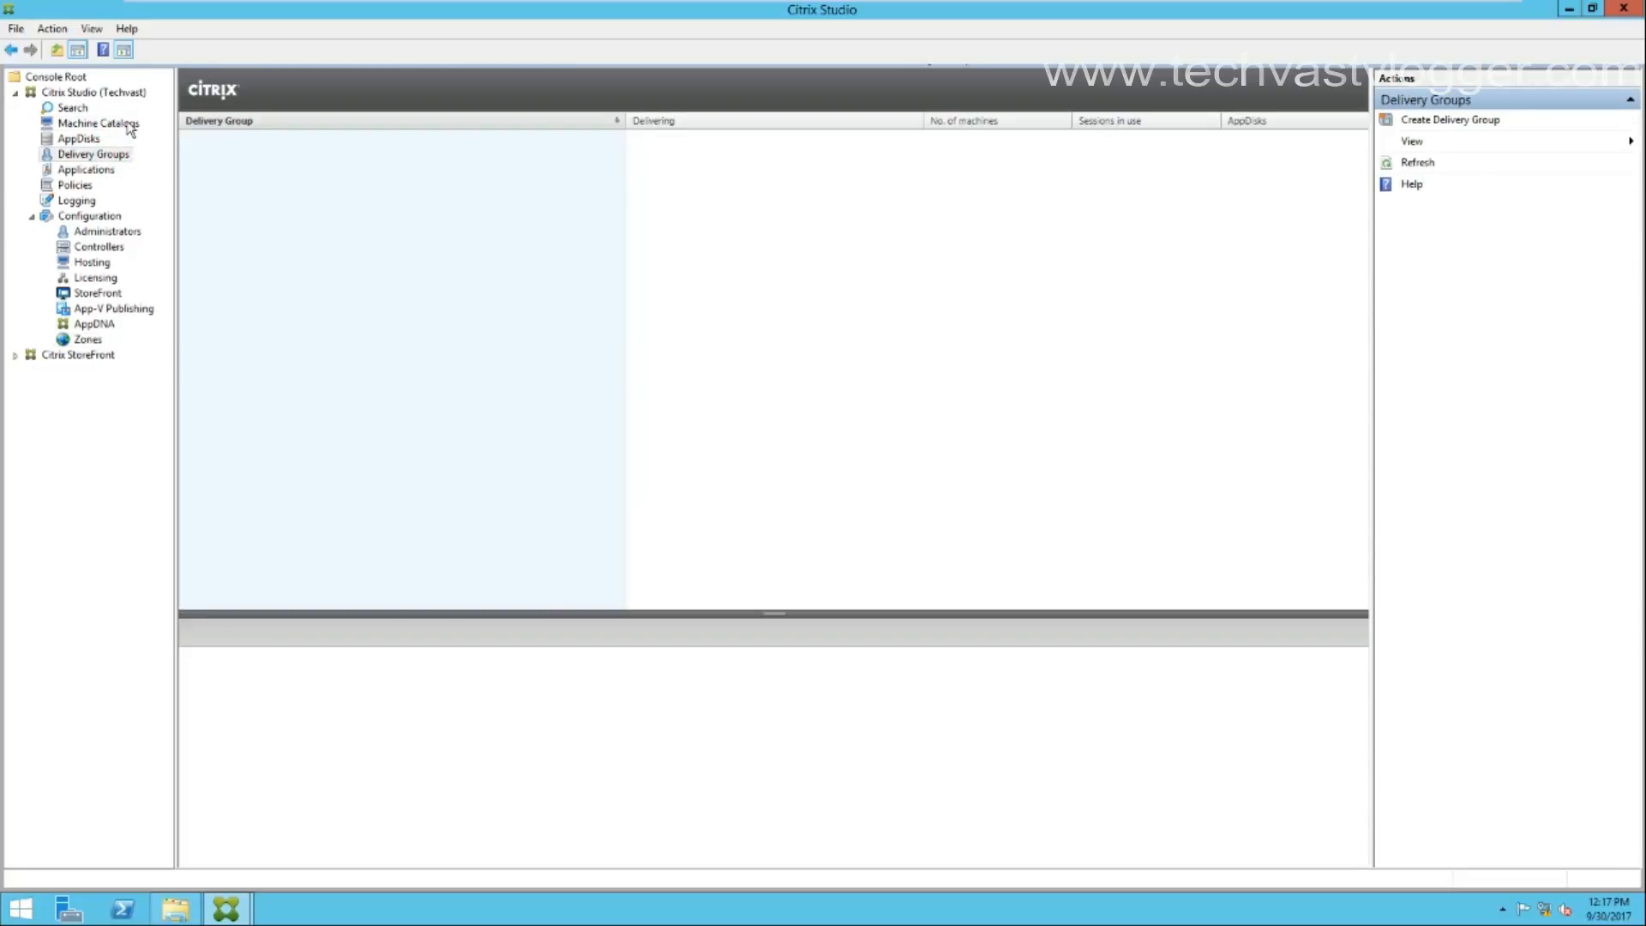
click(129, 125)
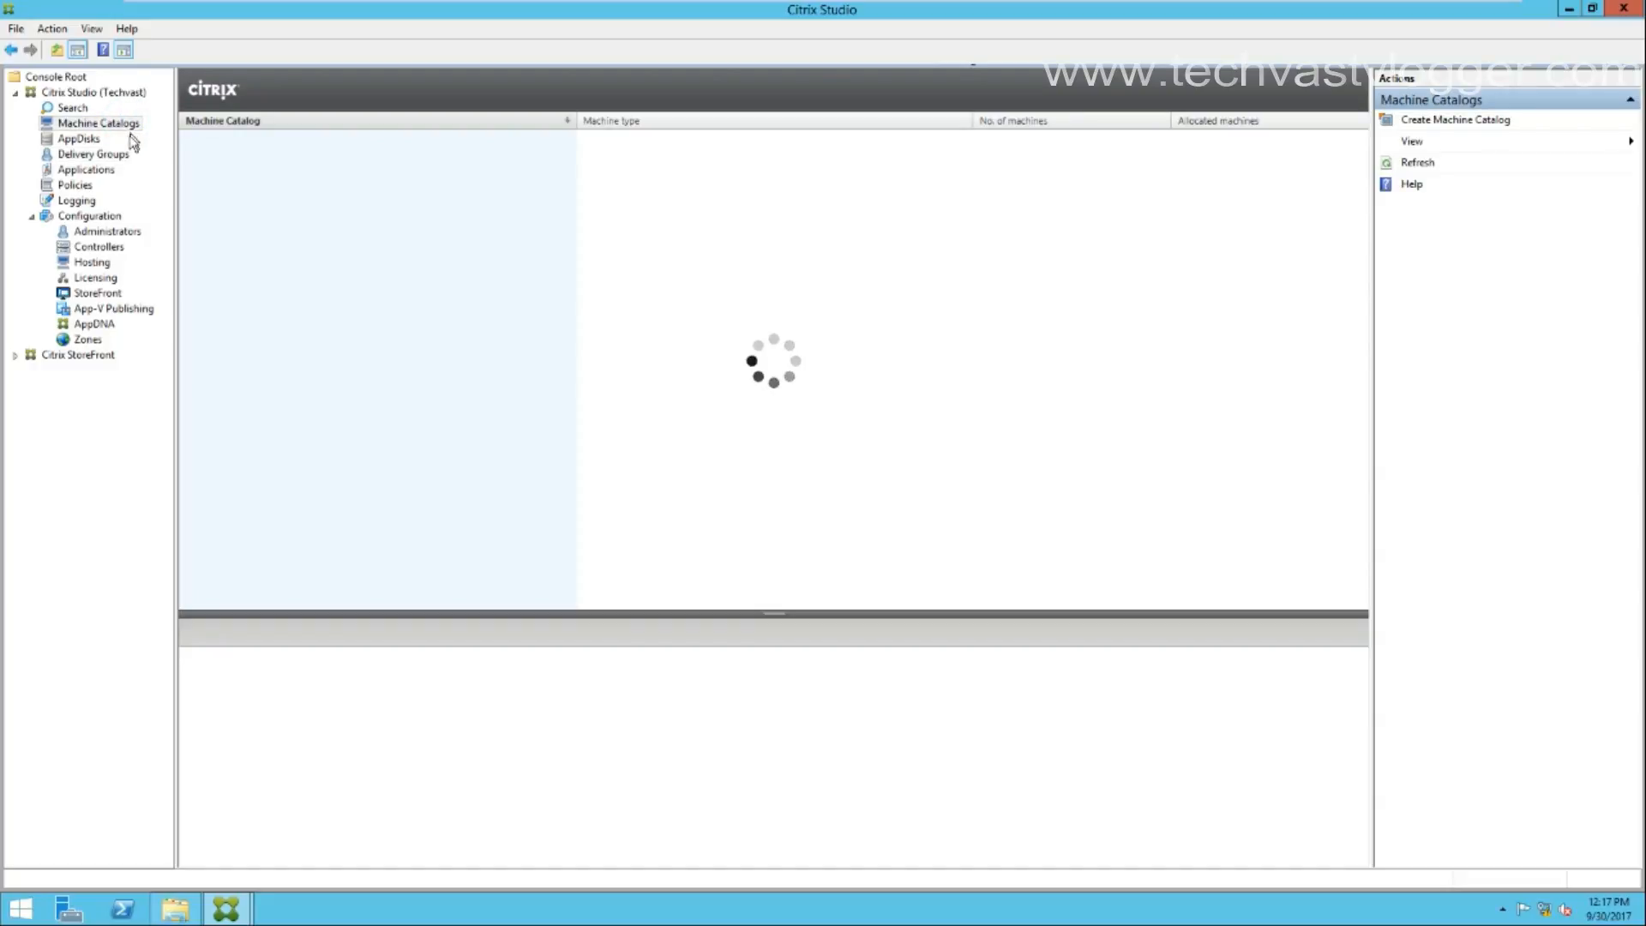